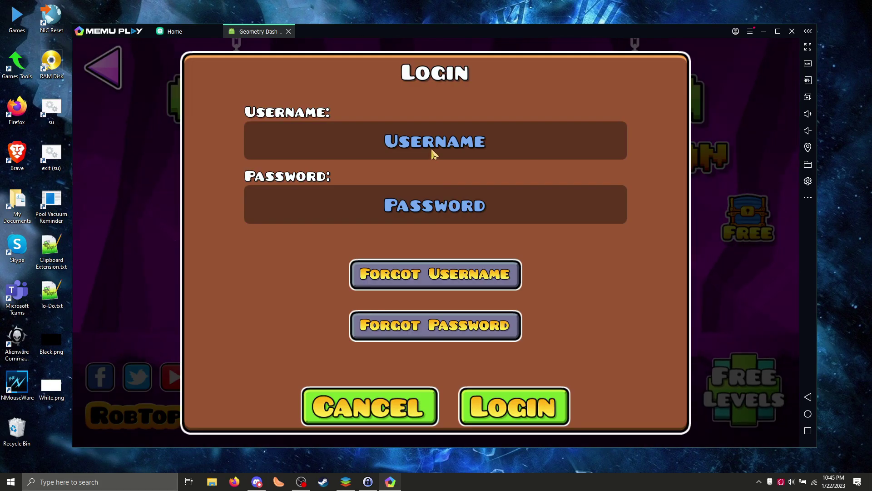
- Log in to the Geometry Dash account by entering the account username and password
click(432, 154)
text(Octerac)
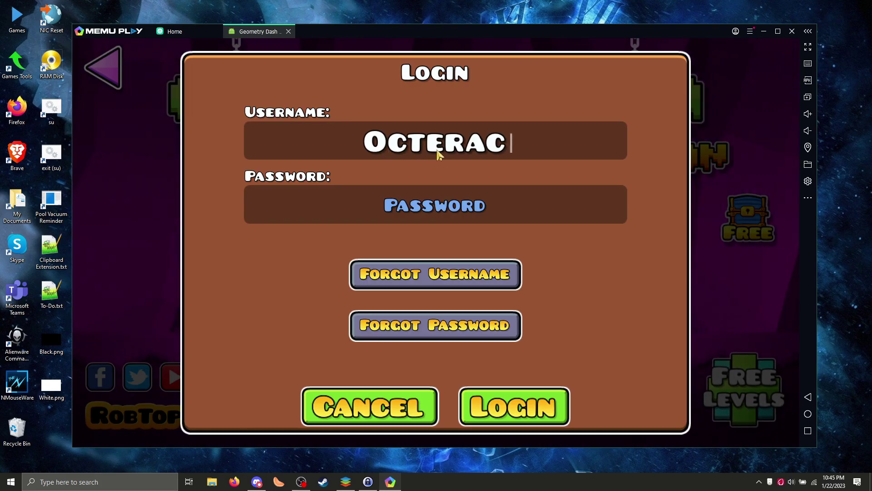
text(t)
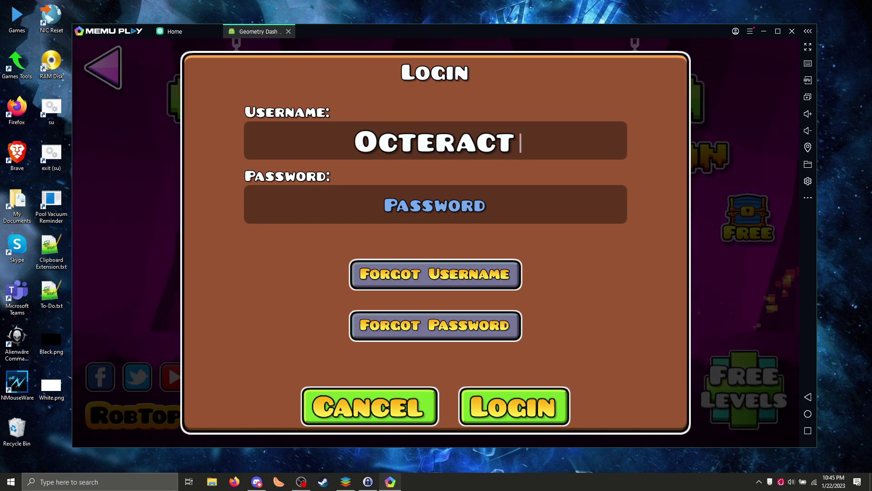
click(431, 209)
key(ctrl+v)
click(523, 400)
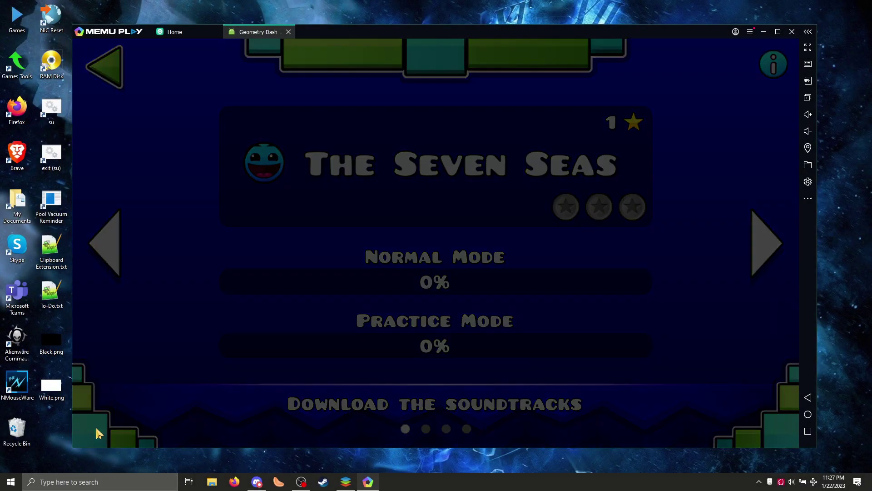
click(88, 426)
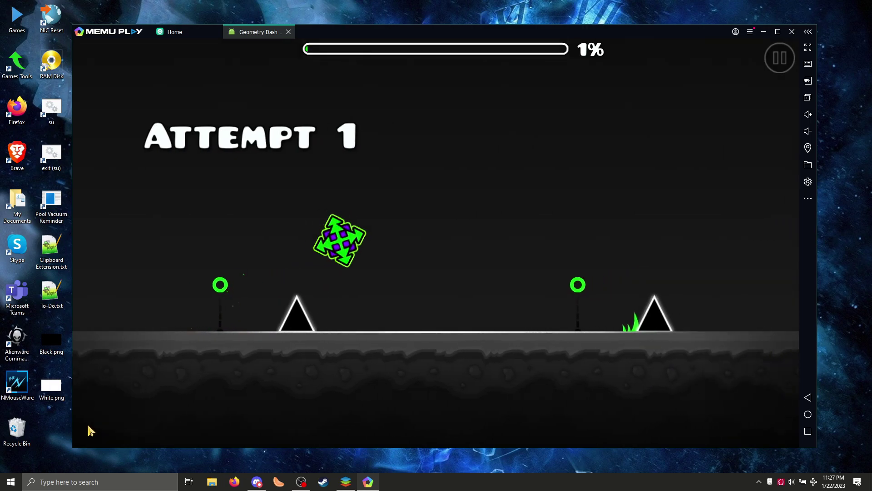
click(88, 426)
click(88, 426)
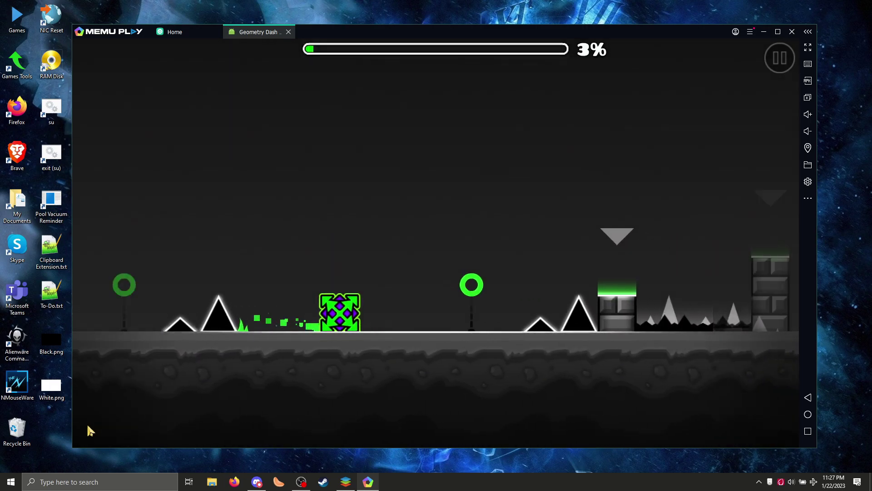
click(88, 426)
click(88, 427)
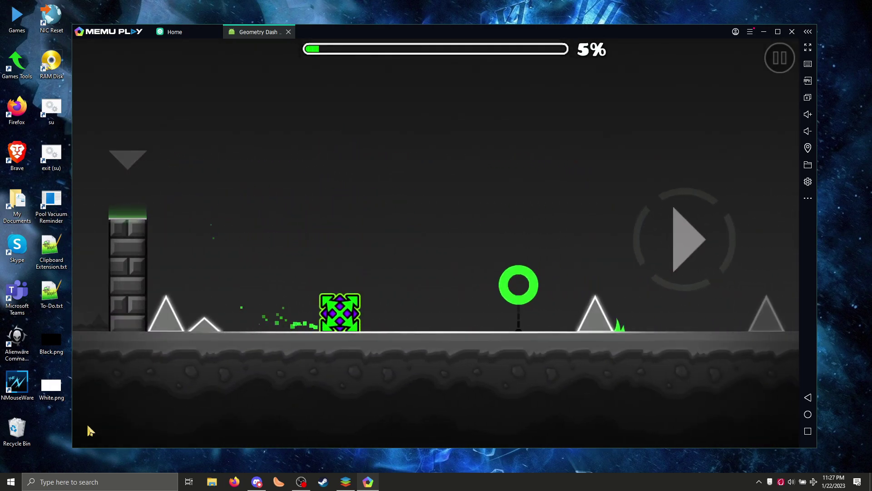
click(88, 426)
click(88, 426)
click(87, 426)
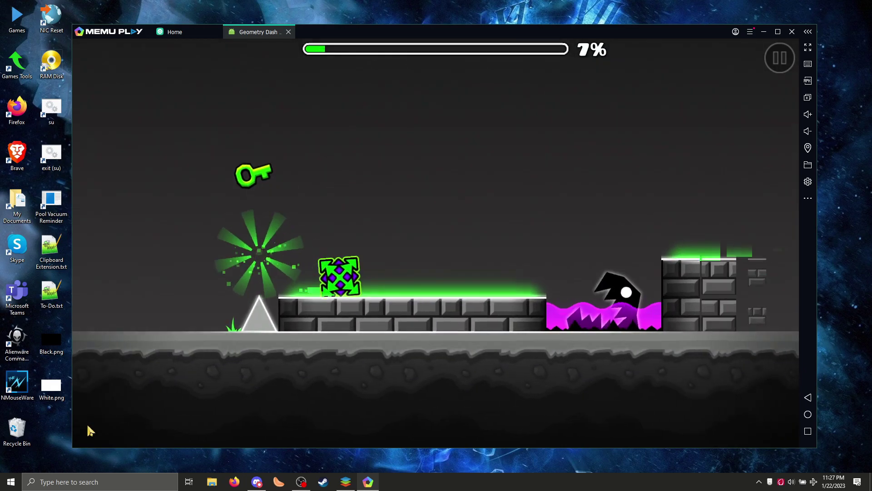
click(88, 426)
click(88, 426)
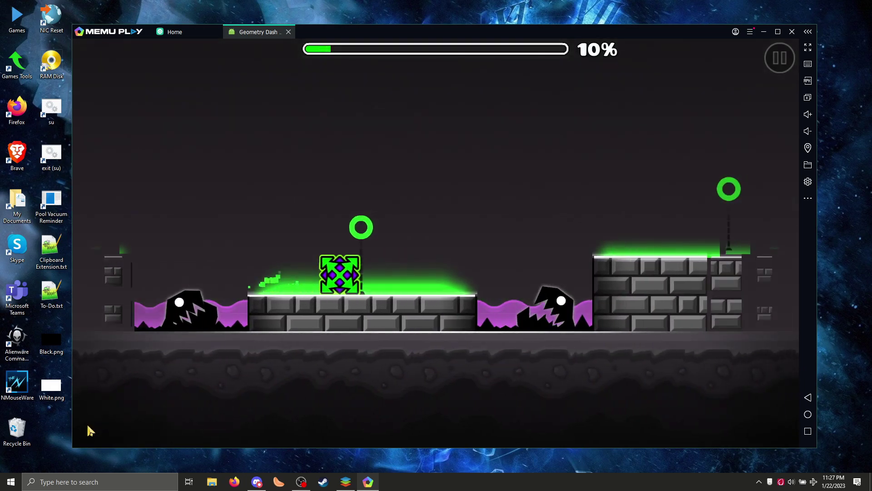
click(88, 426)
click(89, 426)
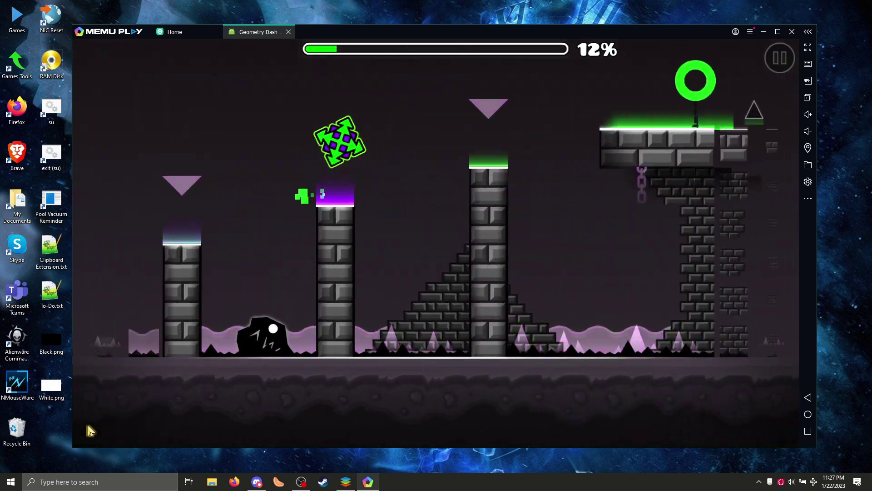
click(87, 426)
click(87, 426)
click(87, 425)
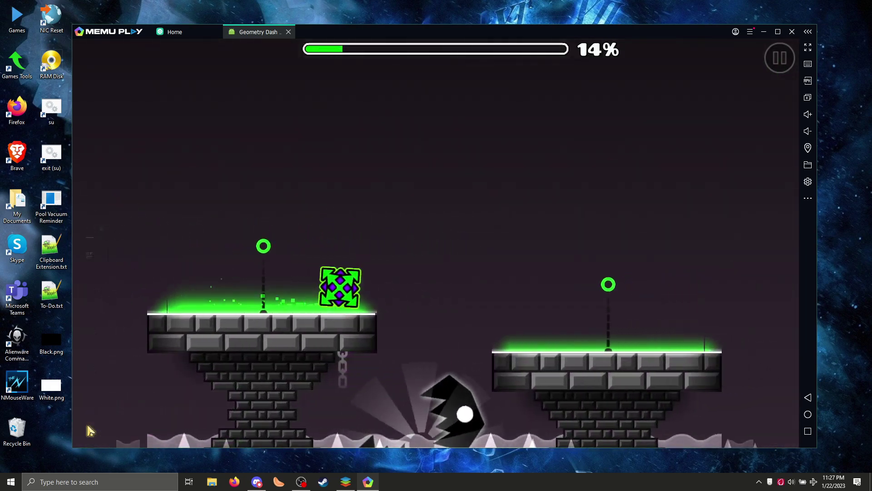
click(89, 430)
click(89, 429)
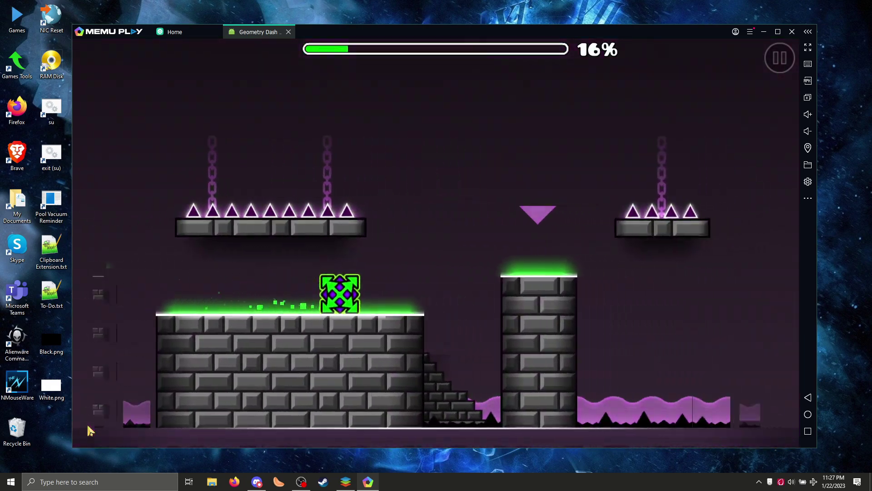
click(88, 425)
click(88, 426)
click(88, 425)
click(87, 426)
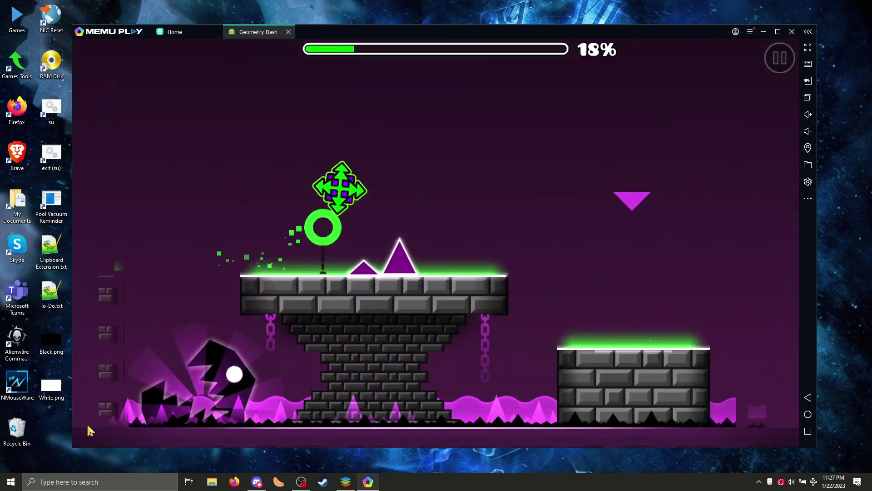
click(89, 430)
click(89, 429)
click(90, 429)
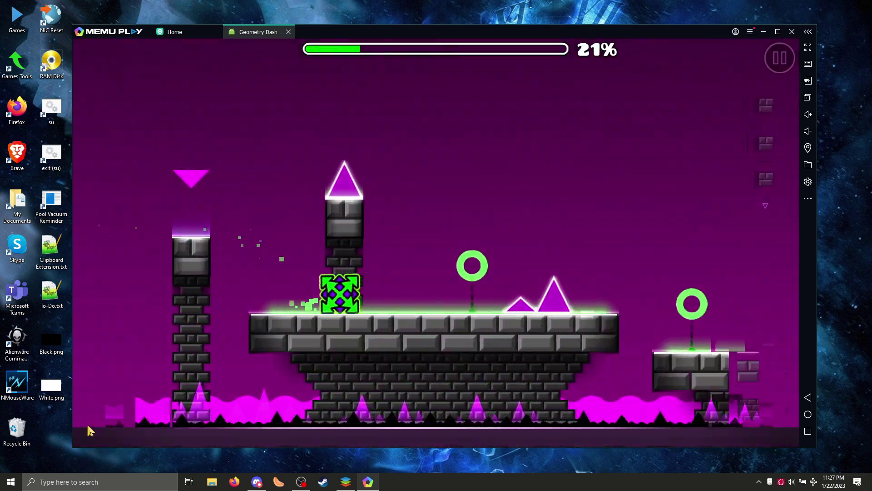
click(88, 426)
click(88, 426)
click(87, 426)
click(88, 426)
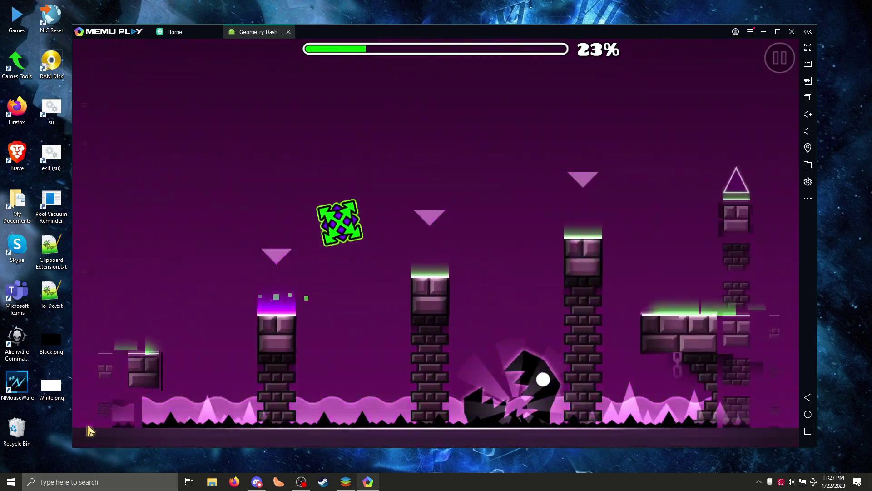
click(88, 425)
click(87, 425)
click(88, 425)
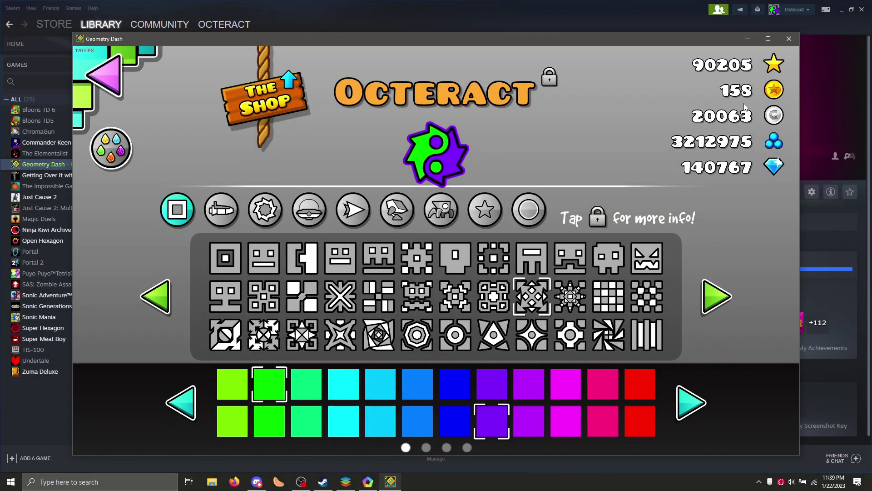
- Go to a further page of cube icons and try several in its last row, finishing with the eyepatch cube
click(729, 300)
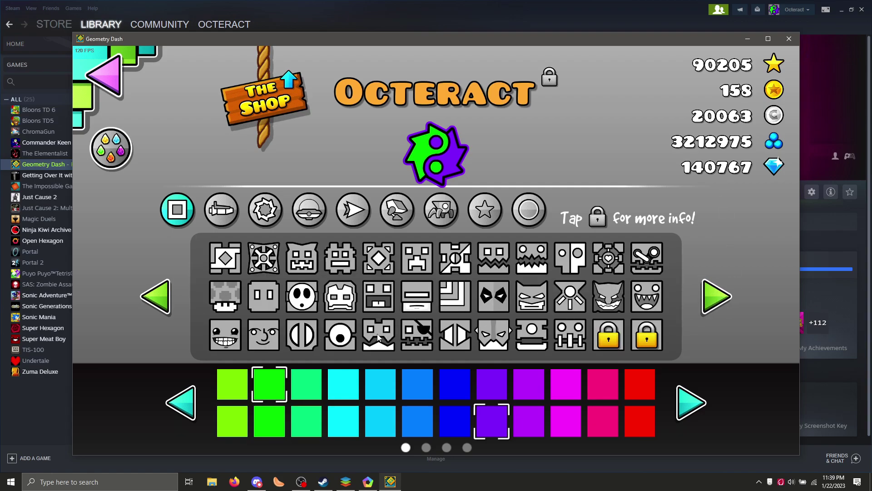
click(416, 335)
click(494, 335)
click(531, 335)
click(572, 335)
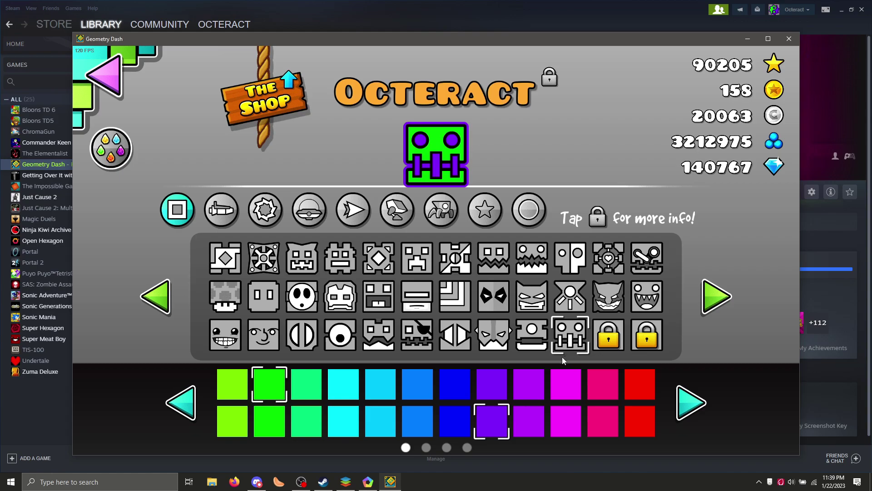
click(413, 337)
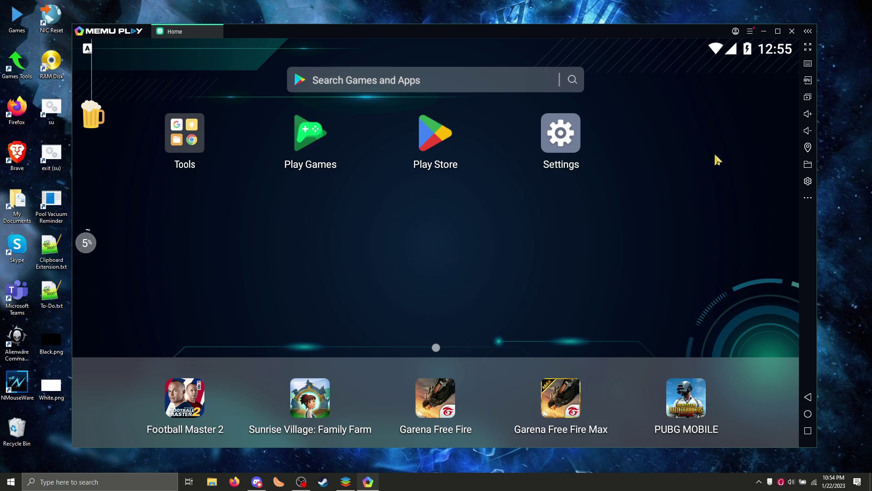
- Turn on Root mode in the emulator's engine settings and restart the emulator immediately to apply it
click(750, 31)
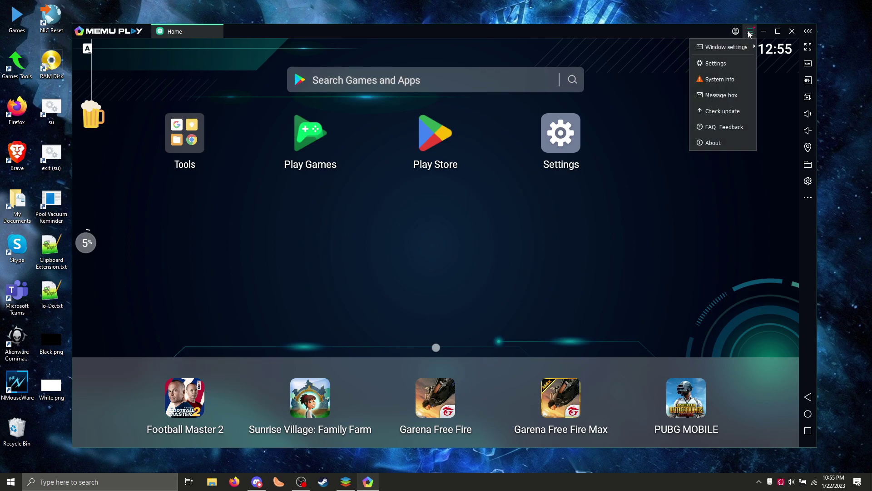
click(716, 64)
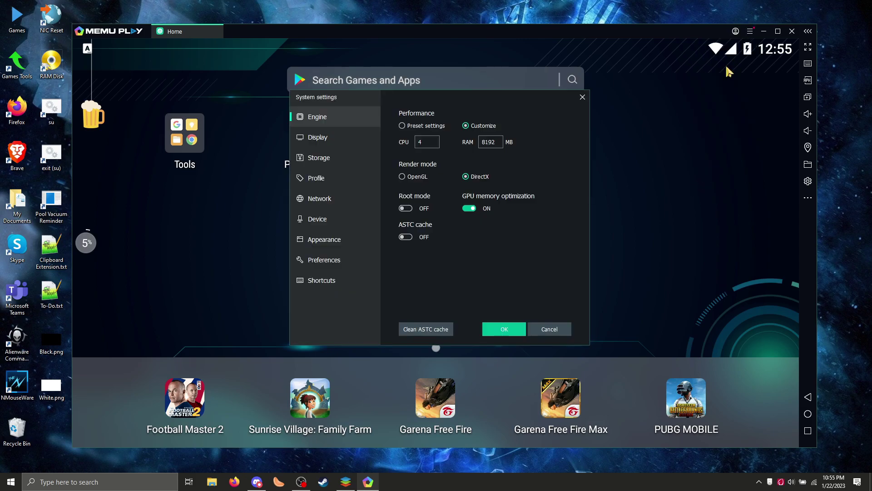
click(407, 209)
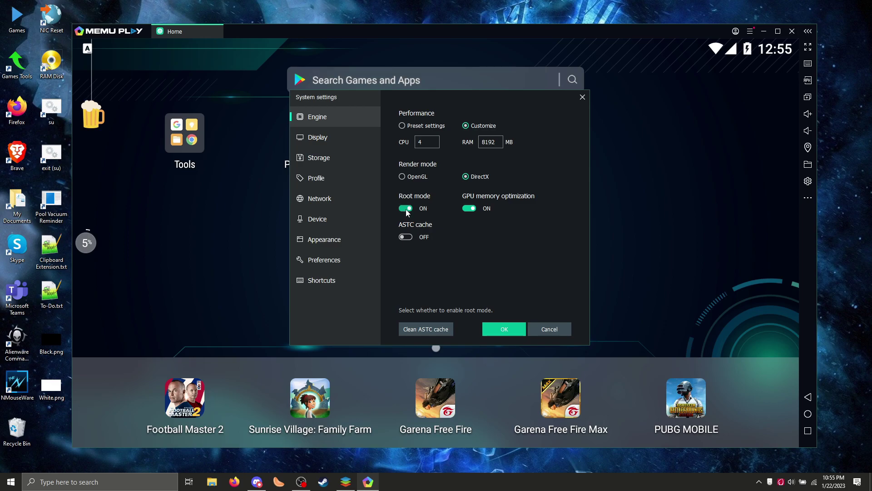
click(496, 327)
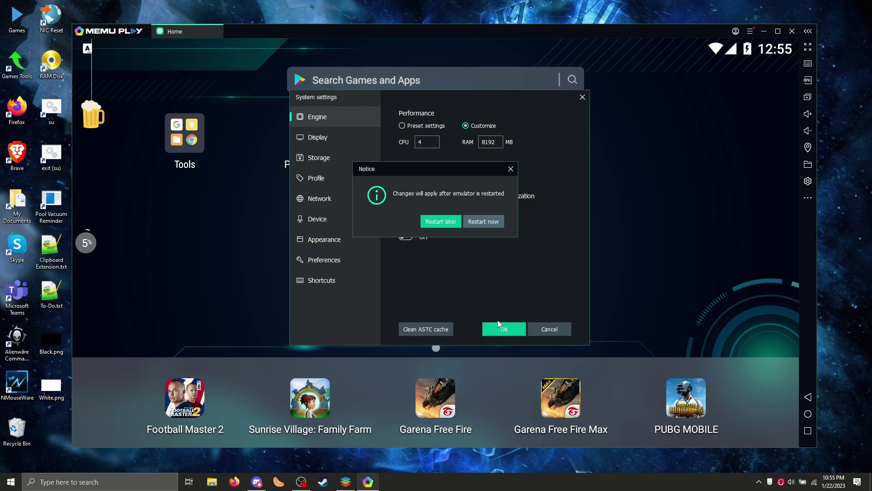
click(495, 223)
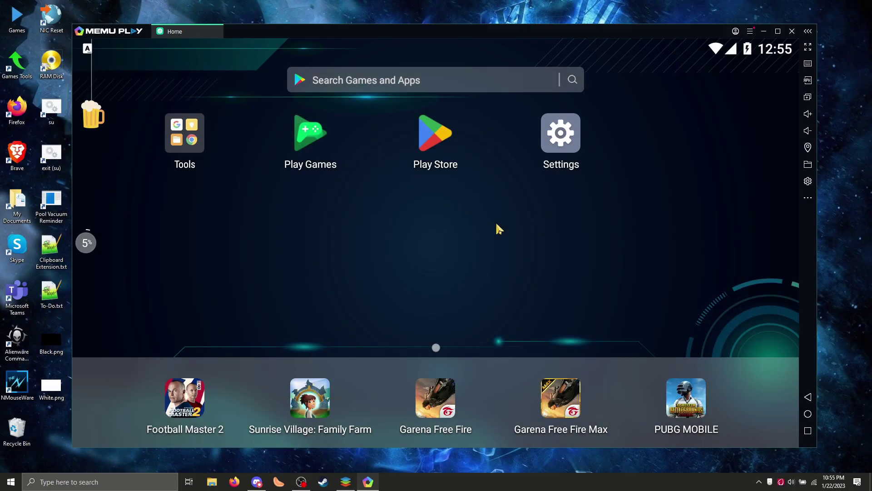
- Search the Play Store for "root checker" and install the Root Checker app
click(436, 135)
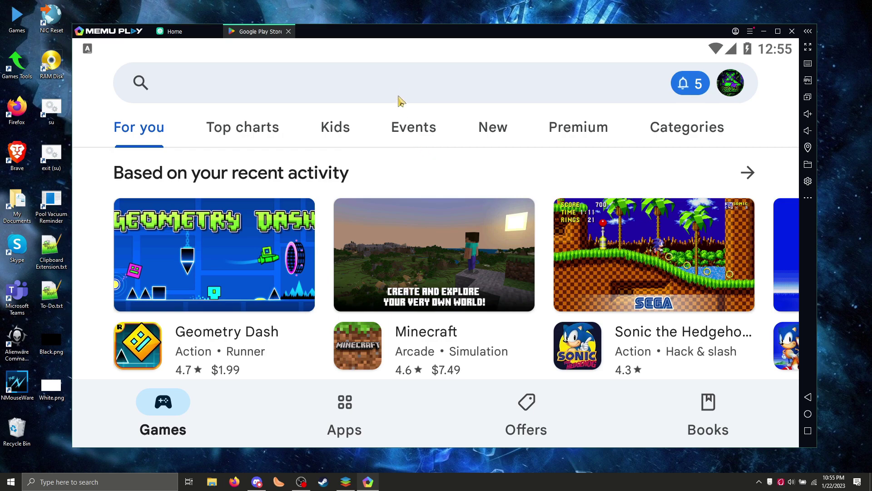
click(403, 86)
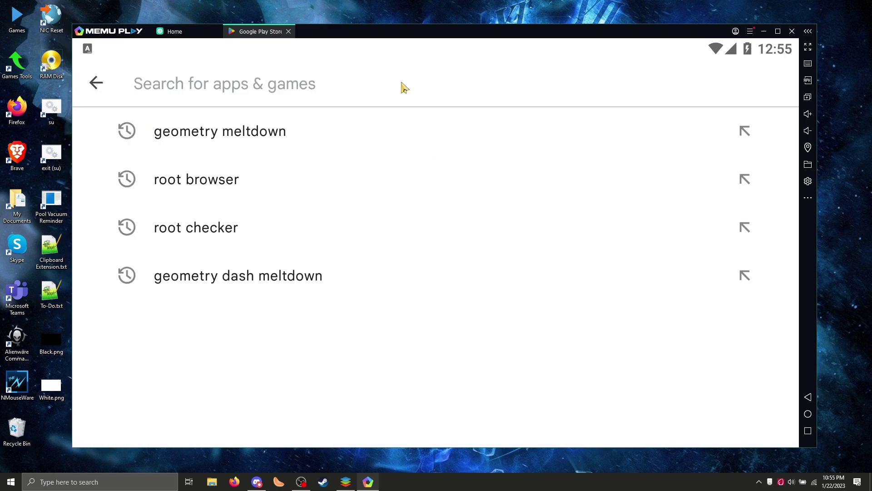
text(root cht)
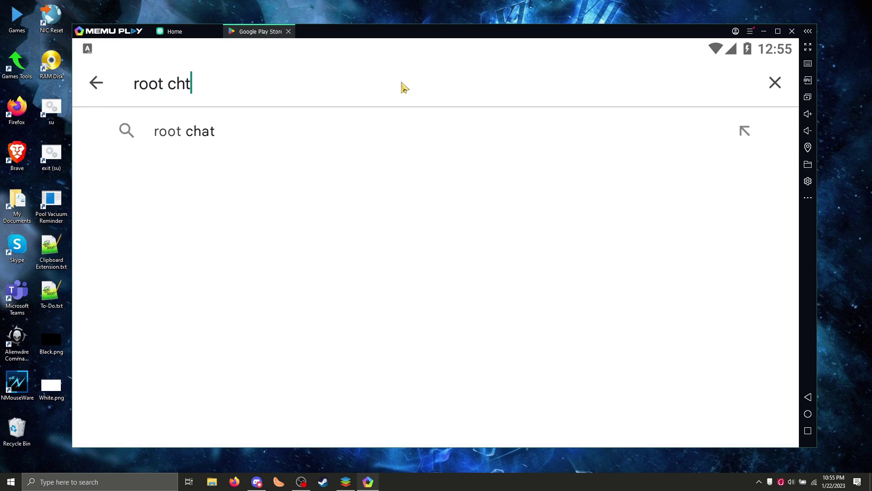
key(BackSpace)
text(ecker)
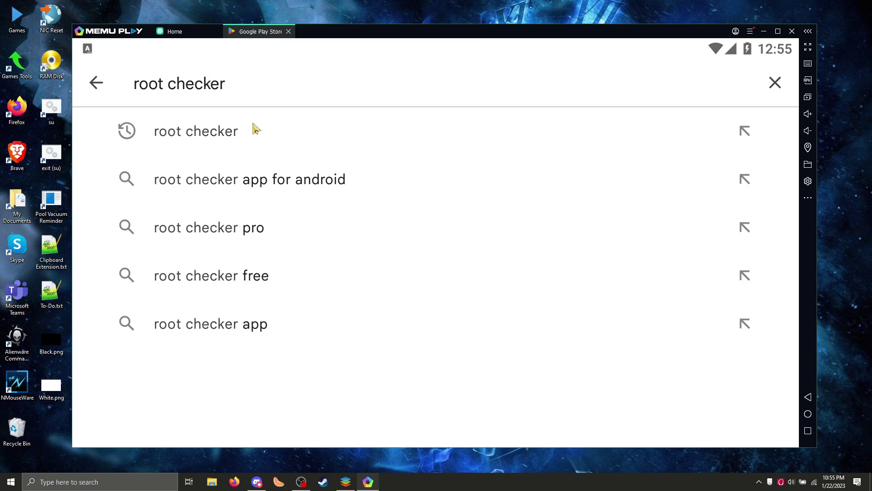
click(255, 129)
click(728, 148)
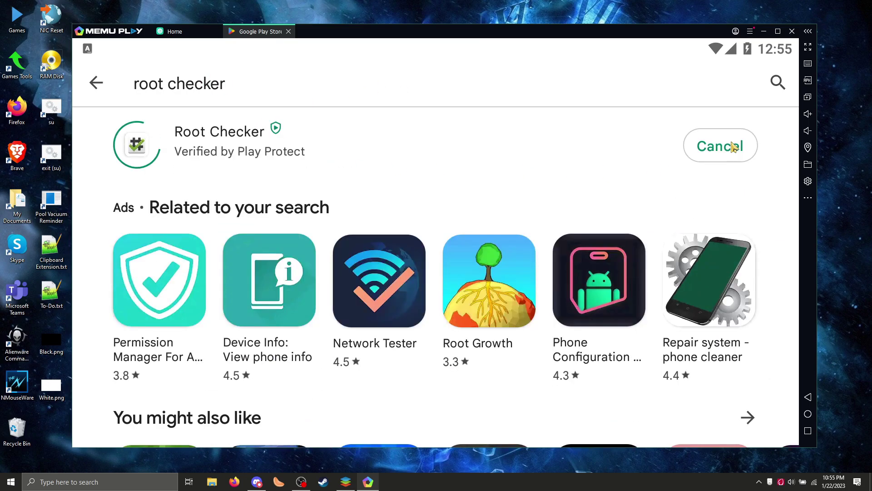
- Search the Play Store for "root browser" and install the Root Browser app by Android Toolbox
click(352, 97)
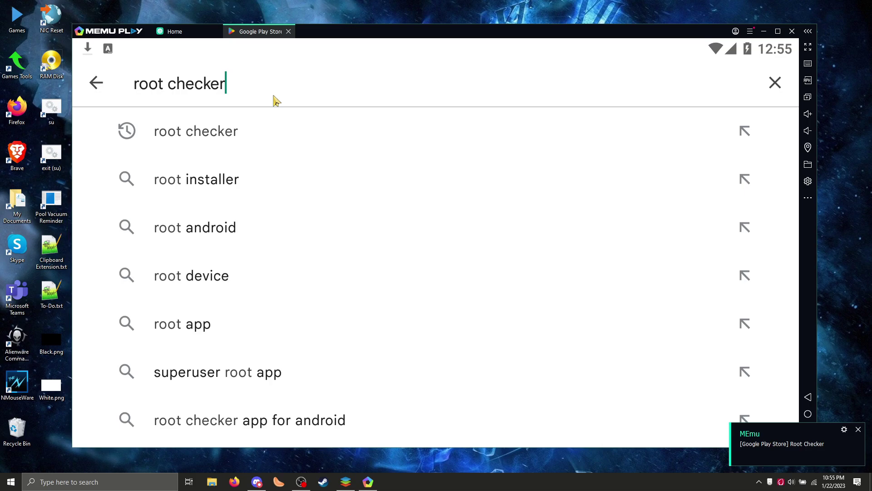
key(BackSpace)
key(BackSpace)
key(BackSpace)
key(BackSpace)
key(BackSpace)
key(BackSpace)
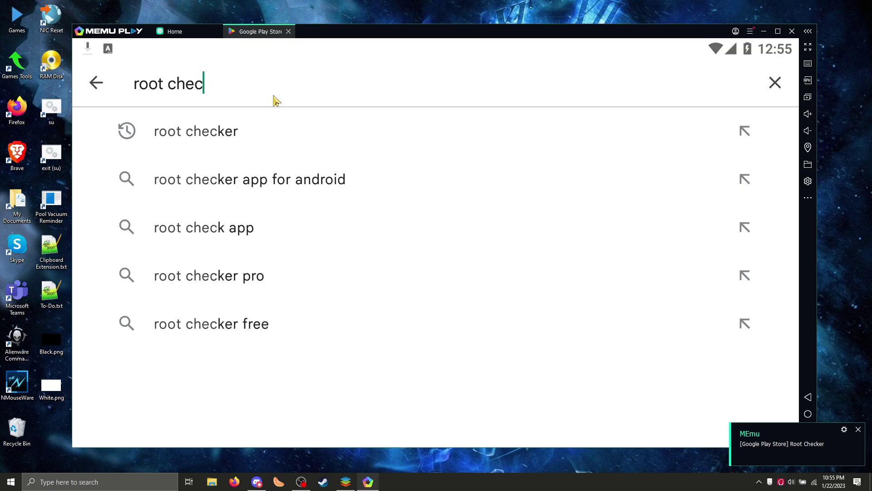
key(BackSpace)
text(browser)
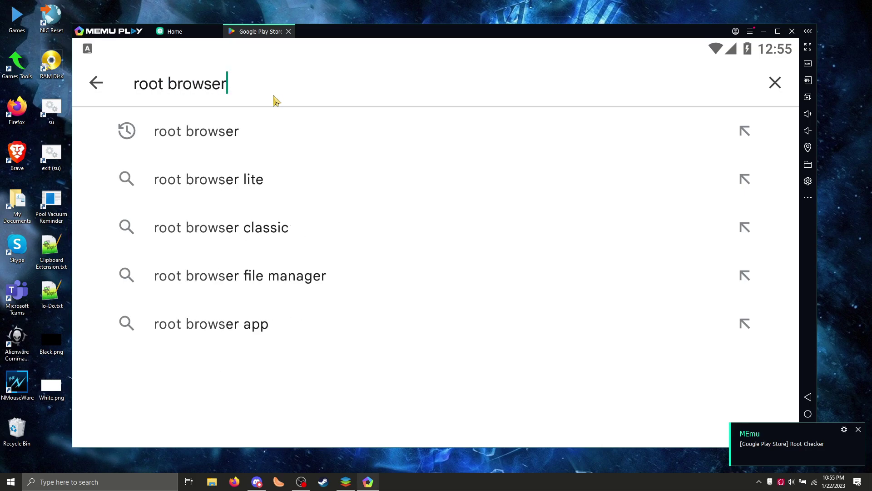
click(230, 130)
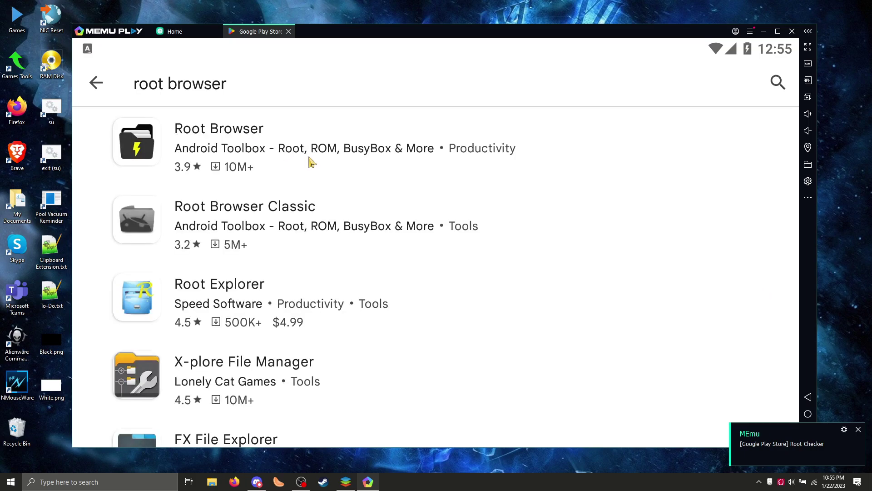
click(253, 140)
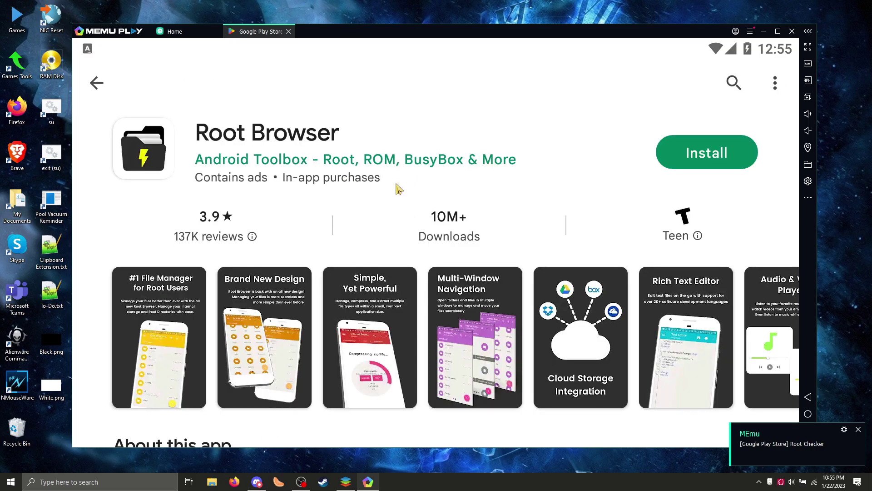
click(666, 161)
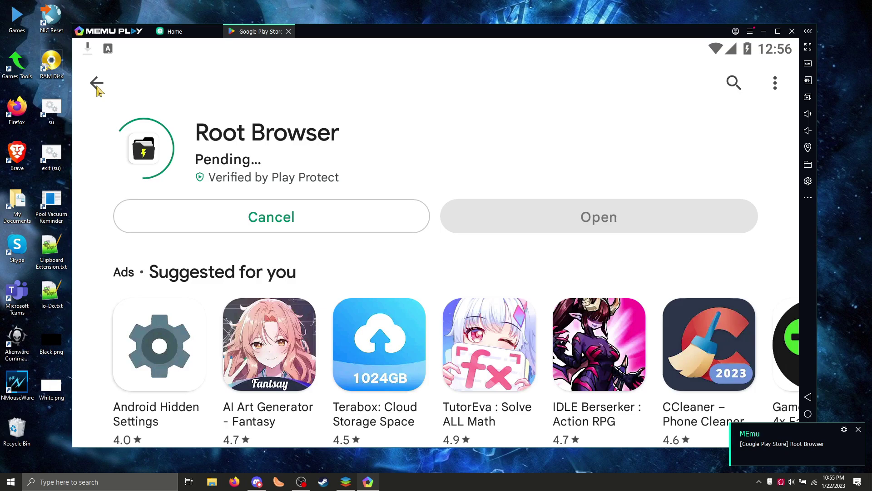
- Search the Play Store for "geometry dash meltdown" and install the Geometry Dash Meltdown game by RobTop Games
click(97, 84)
click(253, 84)
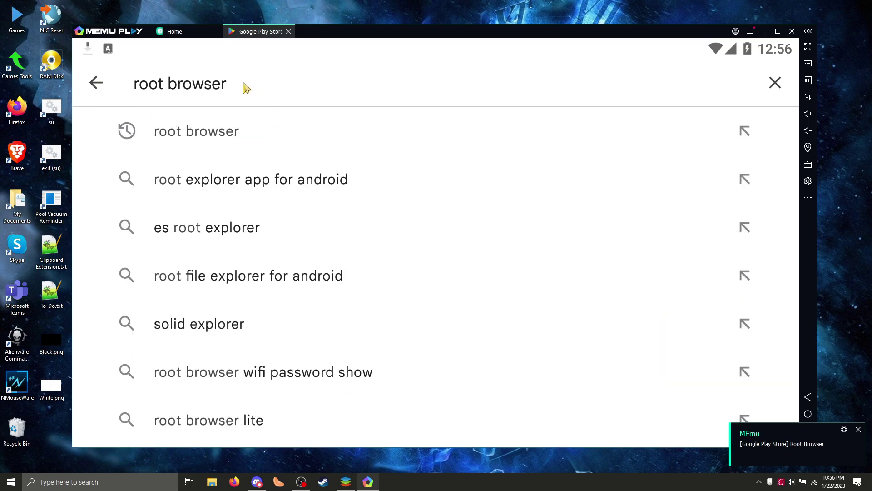
key(BackSpace)
key(BackSpace)
key(BackSpace)
key(BackSpace)
key(BackSpace)
key(BackSpace)
key(BackSpace)
key(BackSpace)
key(BackSpace)
key(BackSpace)
key(BackSpace)
key(BackSpace)
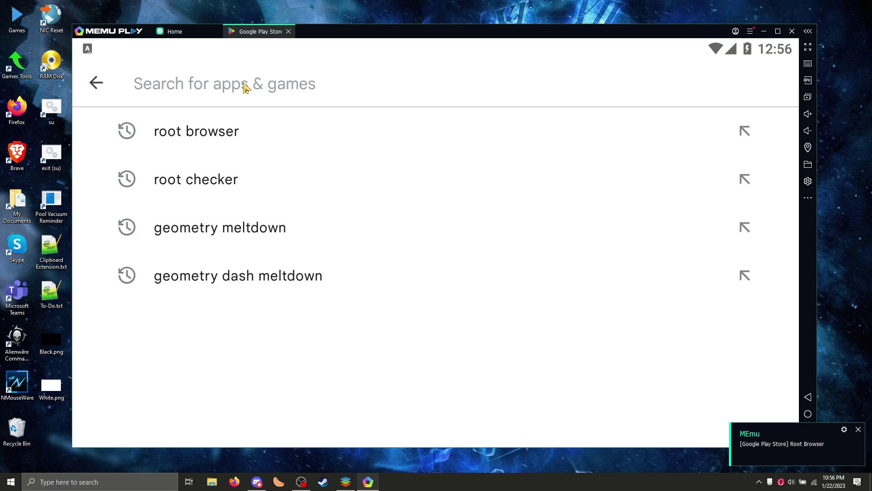
text(geo)
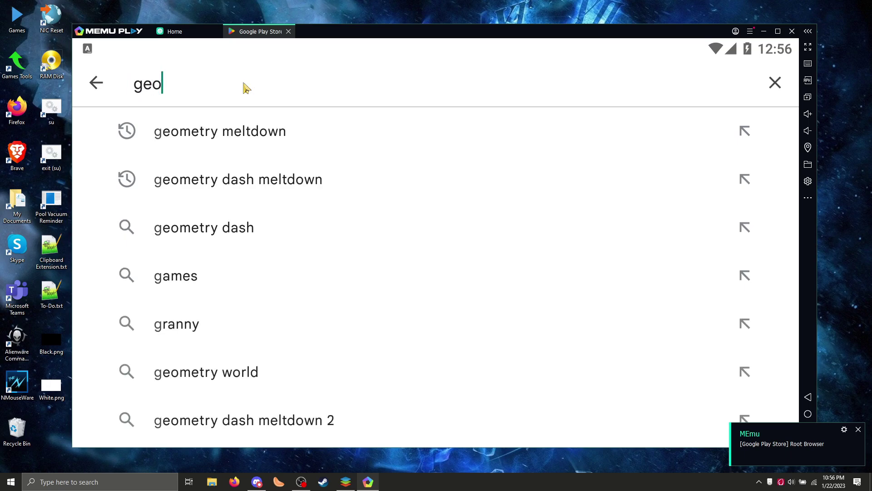
text(metry )
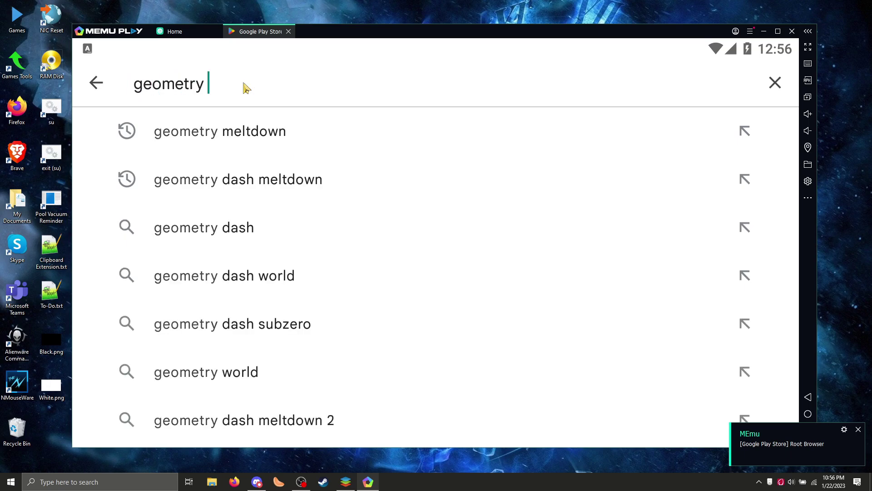
text(dash meltdown)
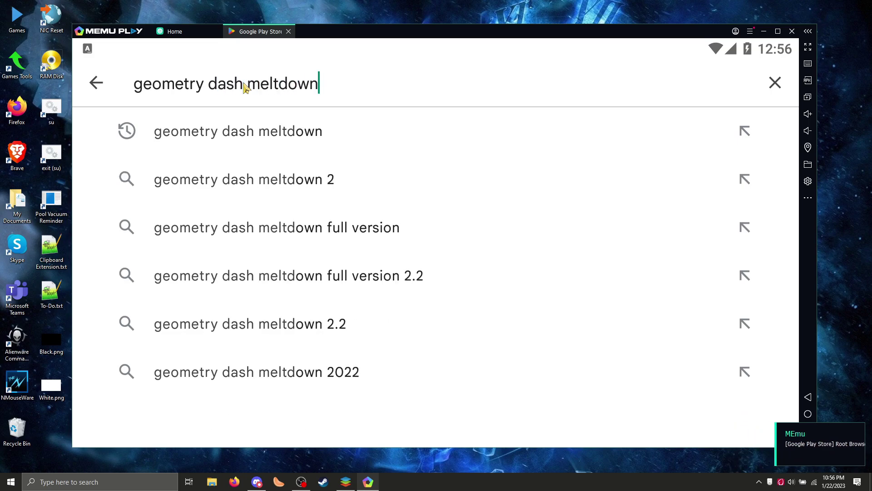
click(257, 136)
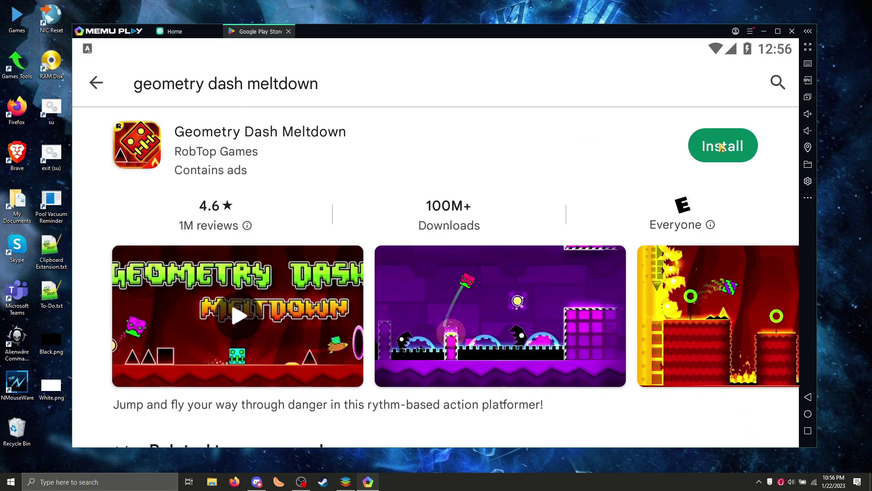
click(722, 146)
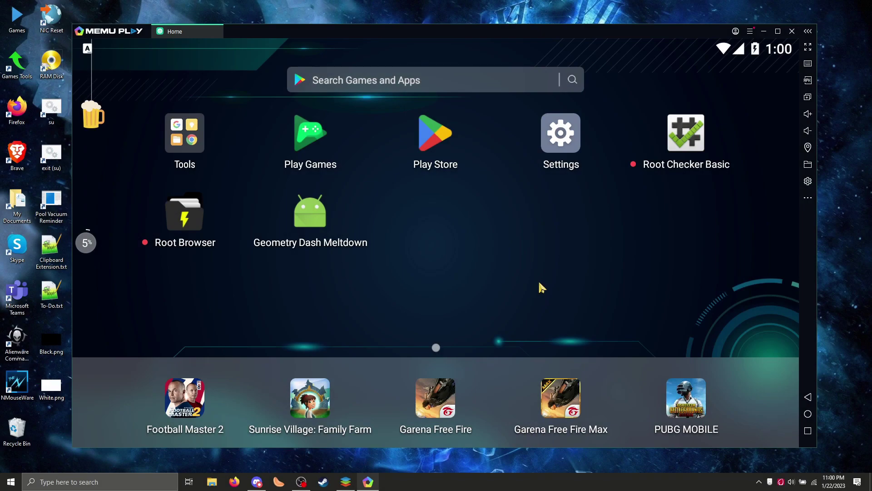
- Verify the emulator's root status in Root Checker Basic, accepting its disclaimer, and close the app
click(676, 141)
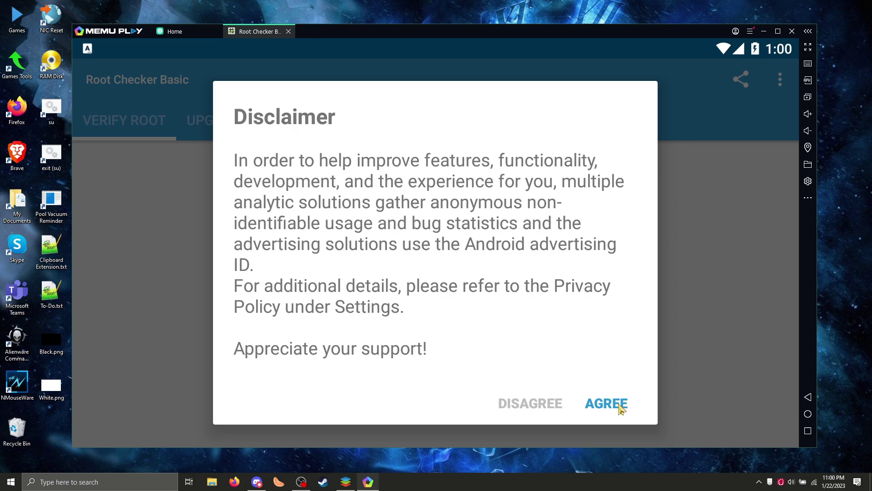
click(619, 405)
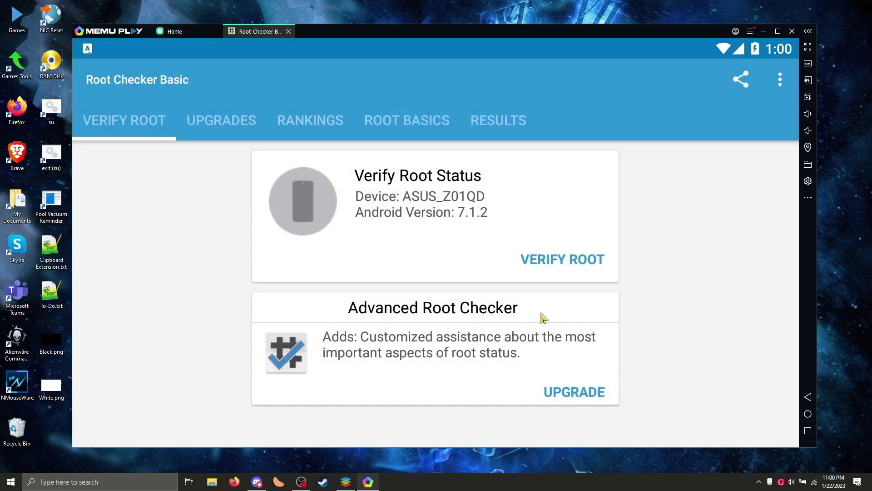
click(477, 366)
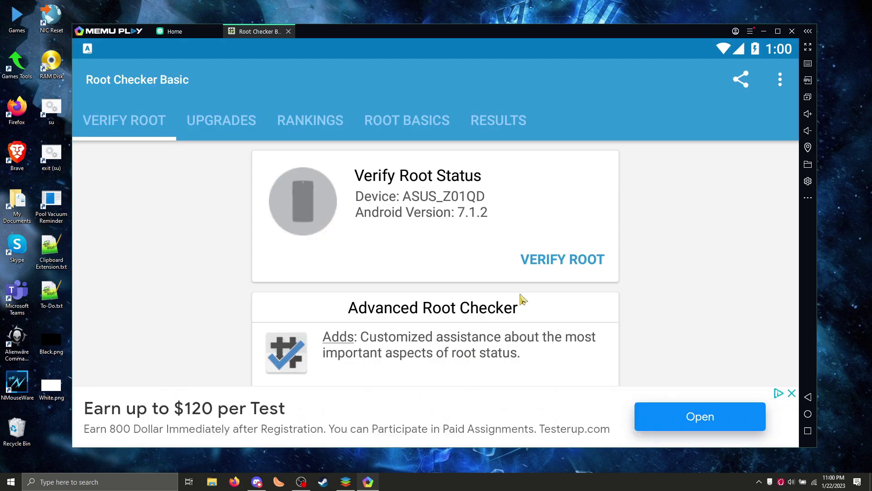
click(564, 262)
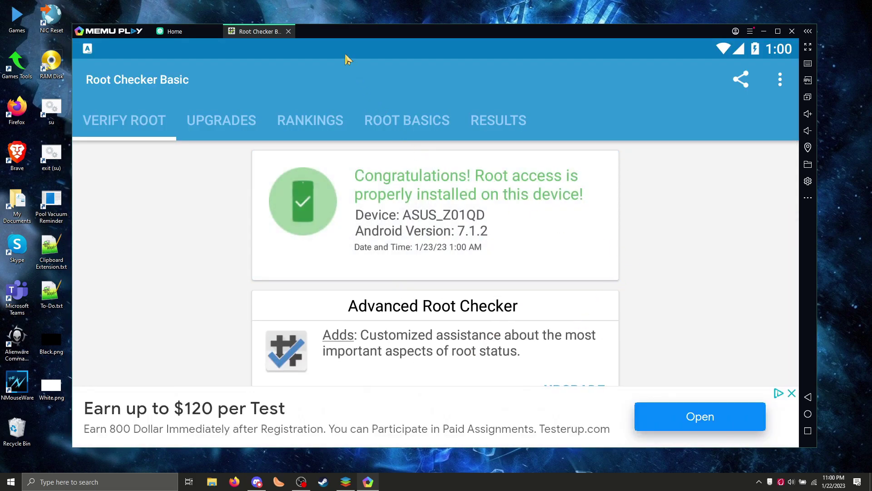
click(289, 31)
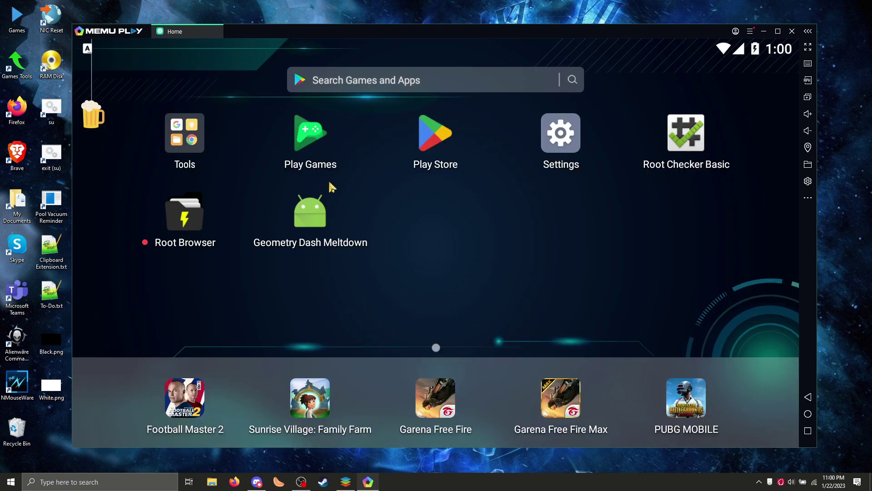
- Open Root Browser, dismiss its new-look introduction, and view the Root Directory and Internal Storage folders
click(193, 218)
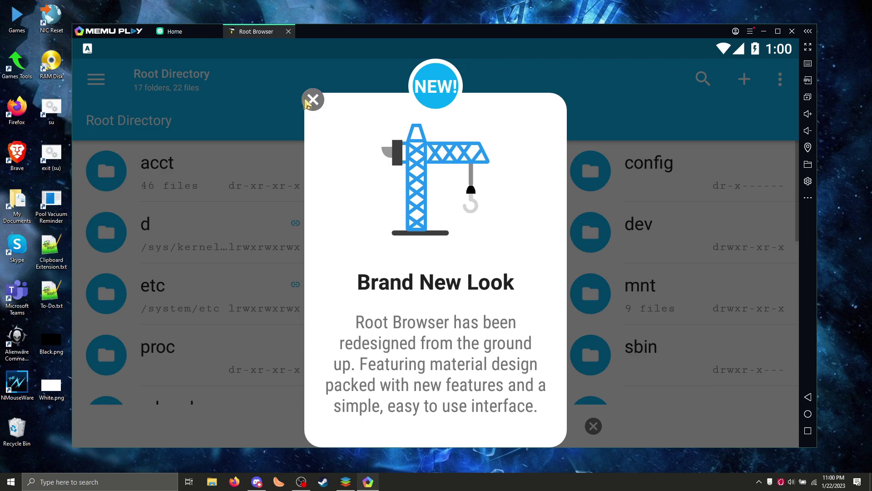
click(311, 99)
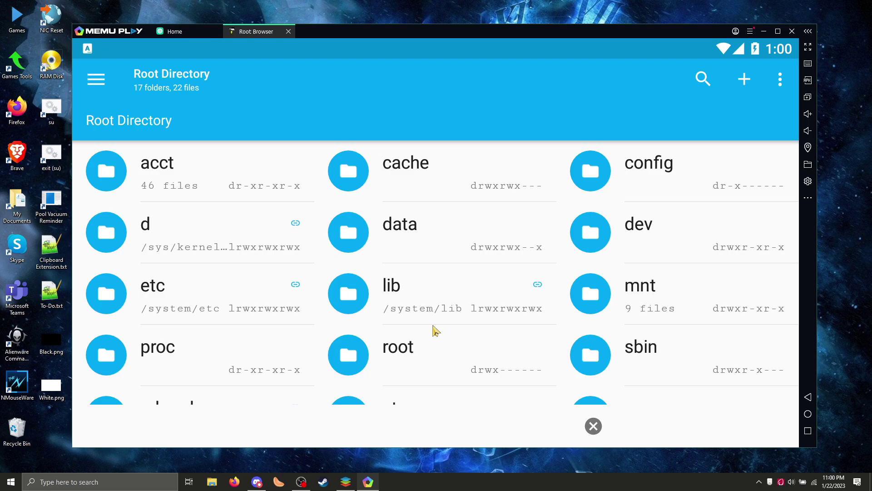
click(657, 278)
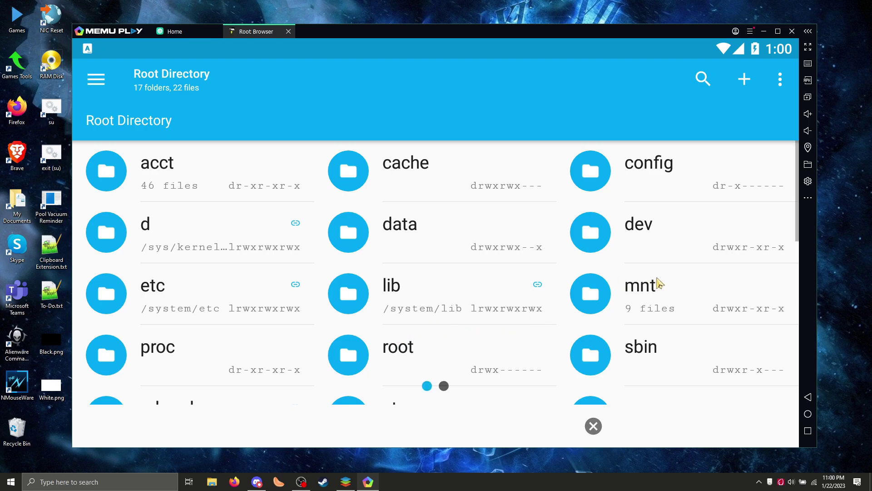
drag(659, 283, 248, 307)
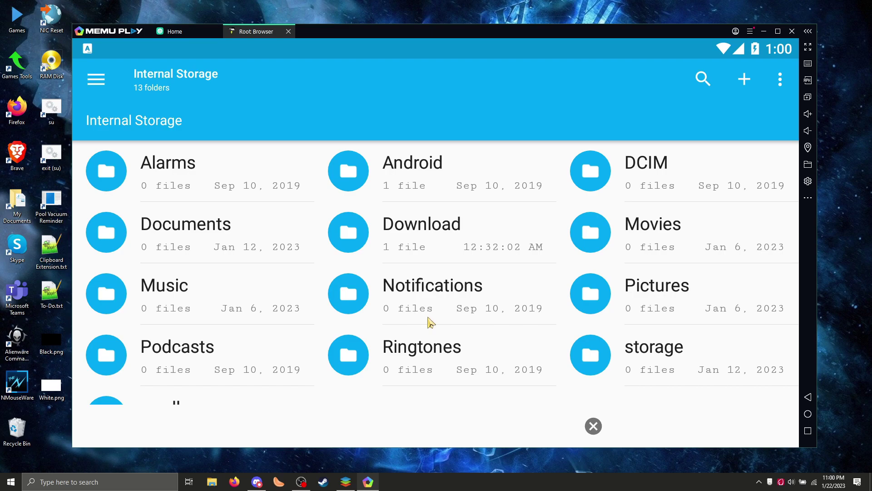
drag(427, 317, 438, 290)
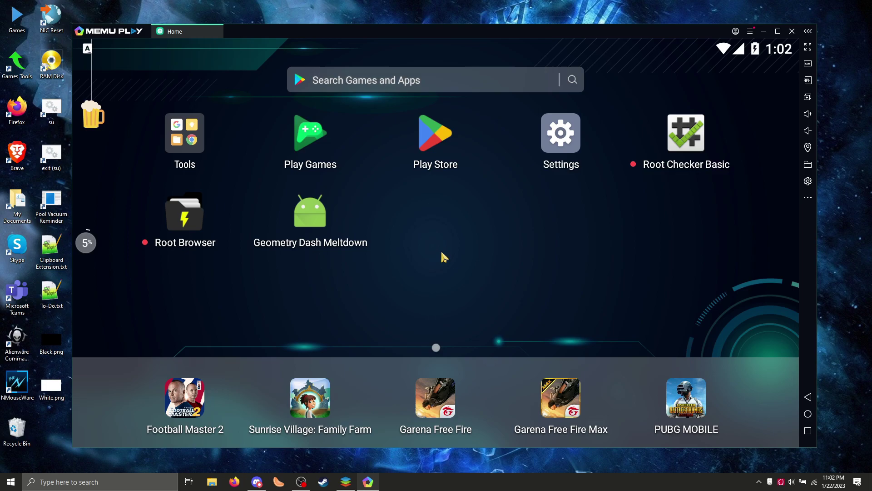
- With the computer in airplane mode, accept Geometry Dash Meltdown's terms, play The Seven Seas briefly in normal mode, and close the game
key(XF86RFKill)
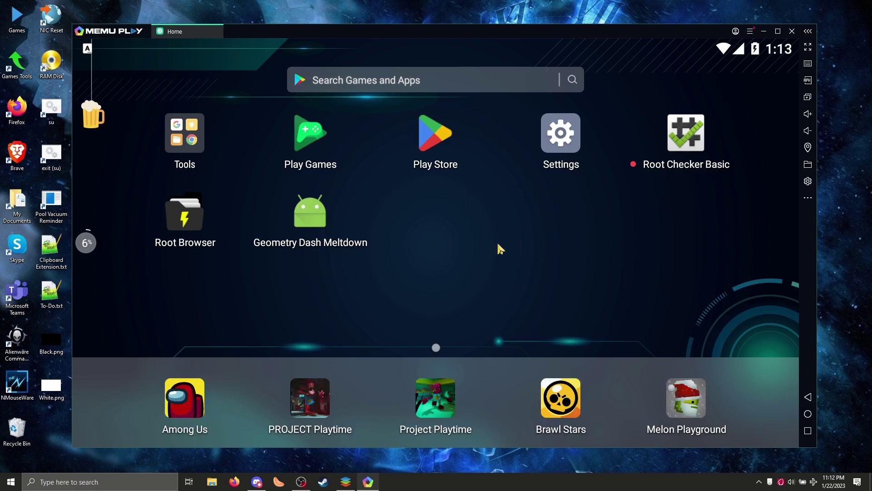
click(311, 212)
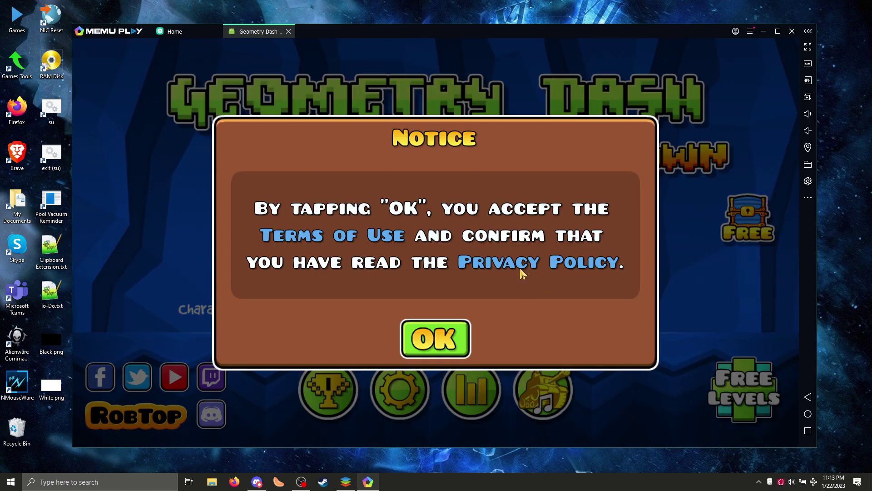
click(446, 336)
click(455, 230)
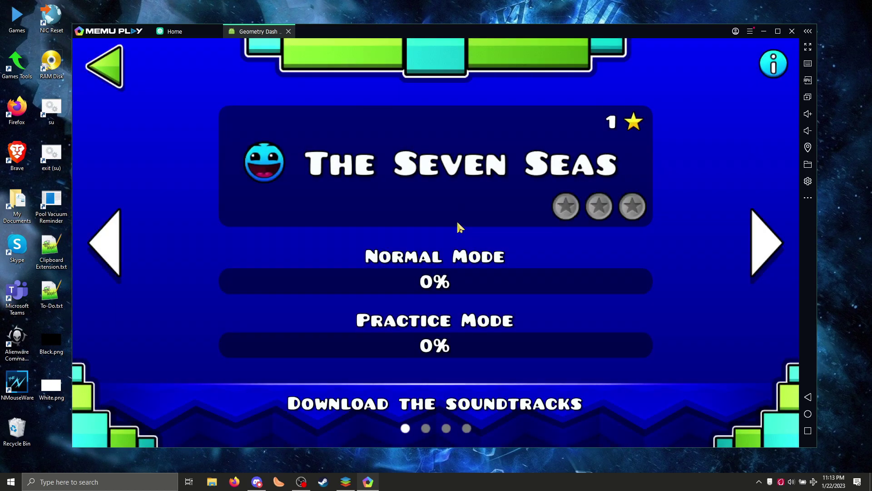
click(444, 267)
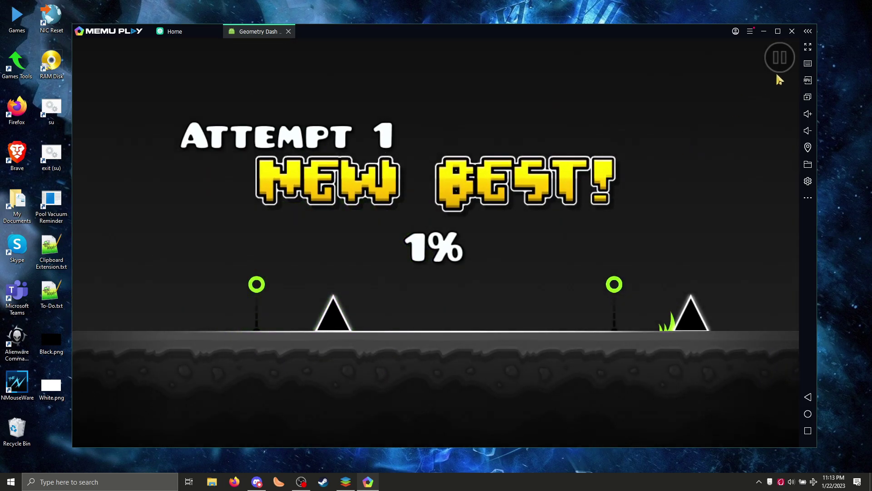
click(780, 58)
click(523, 304)
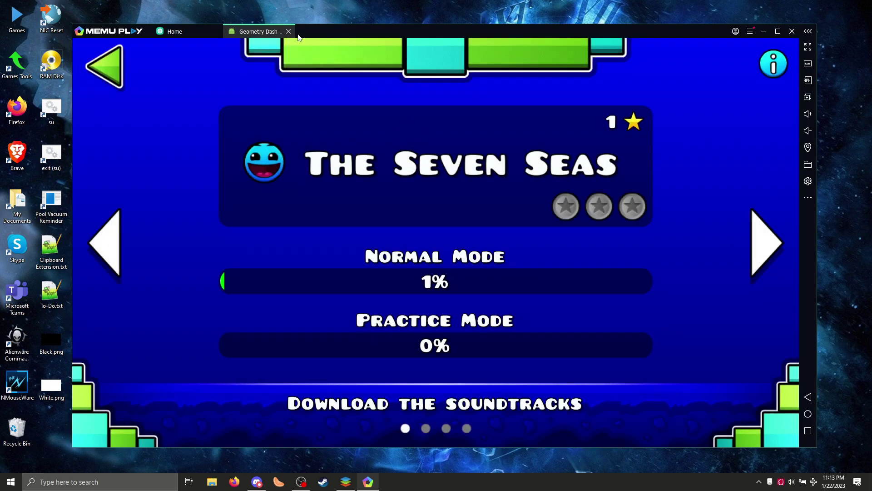
click(288, 31)
- In Root Browser, open the game's data folder at /data/data/com.robtopx.geometrydashmeltdown
click(185, 210)
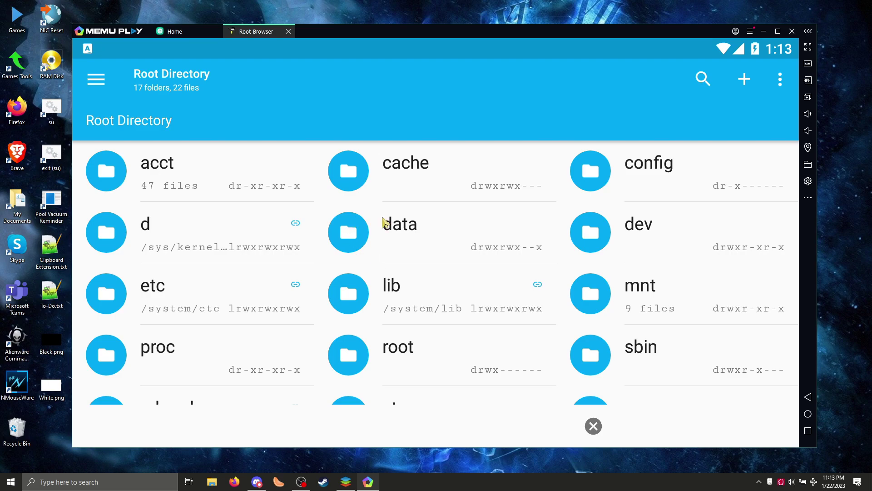
click(383, 219)
scroll(200, 341, down, 1)
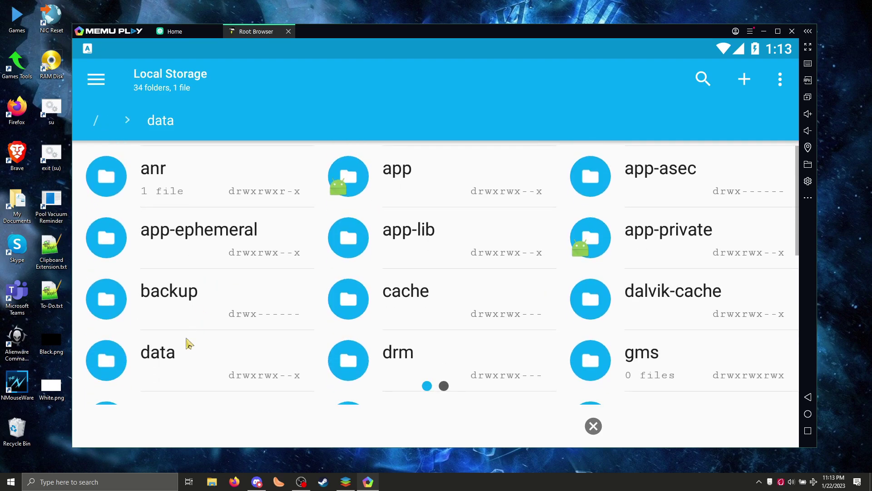
click(165, 358)
scroll(364, 250, down, 12)
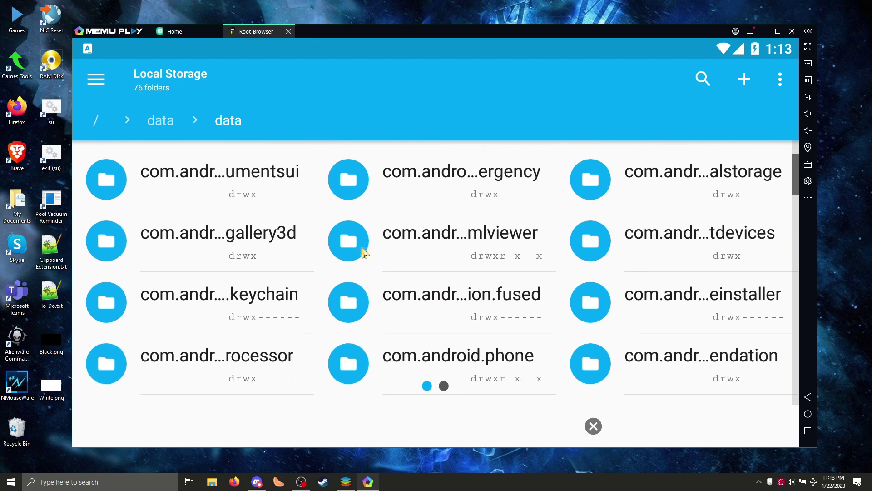
scroll(411, 257, down, 15)
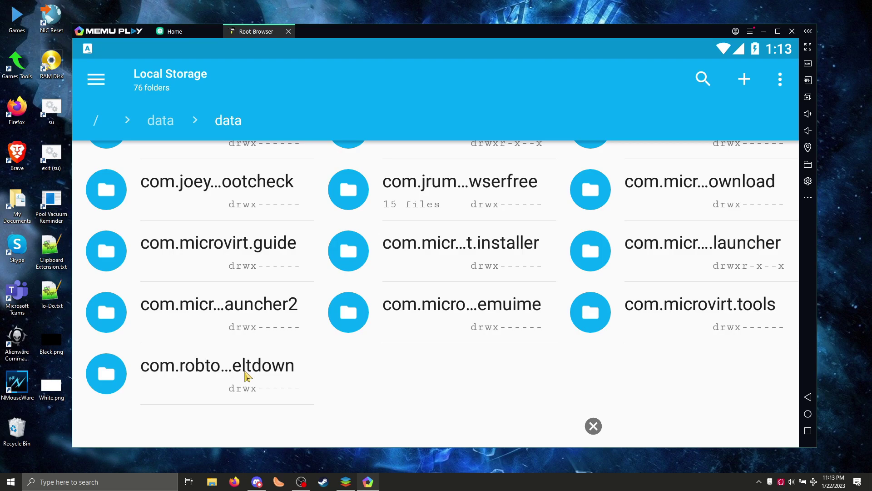
click(249, 373)
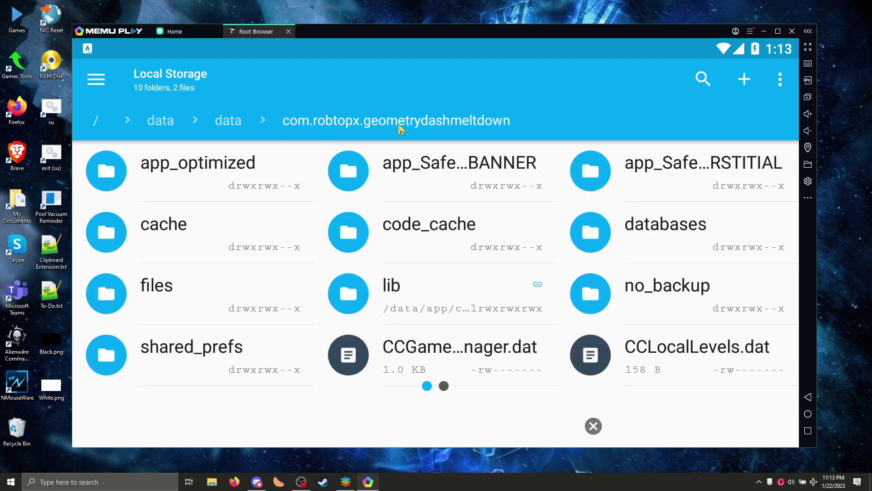
click(349, 354)
click(591, 355)
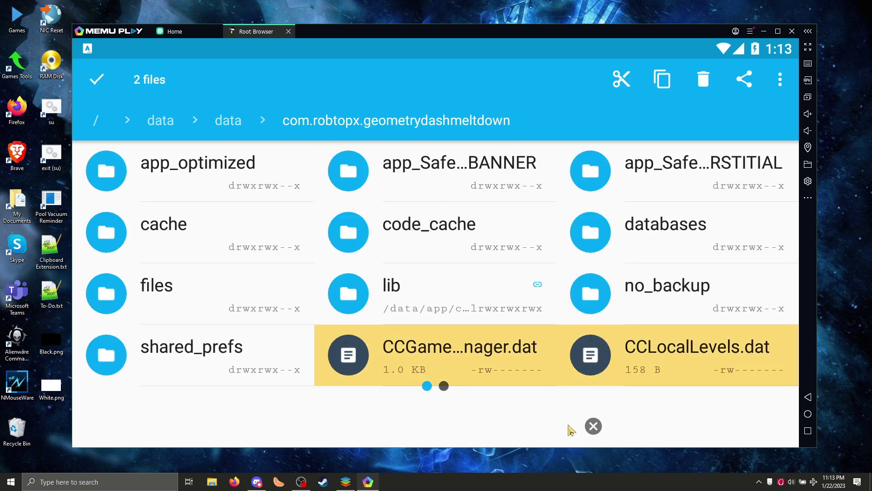
click(591, 358)
click(353, 356)
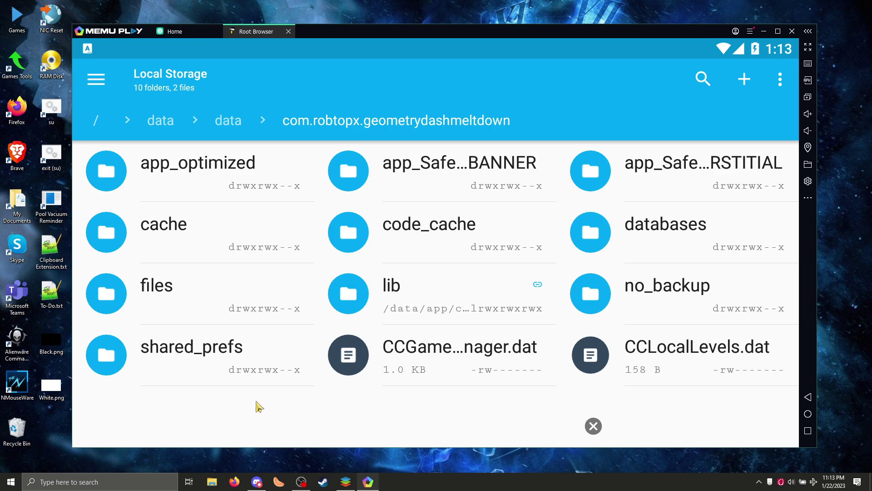
- In File Explorer, open the GeometryDash folder under %localappdata% and select all four CCGameManager and CCLocalLevels .dat files
click(211, 483)
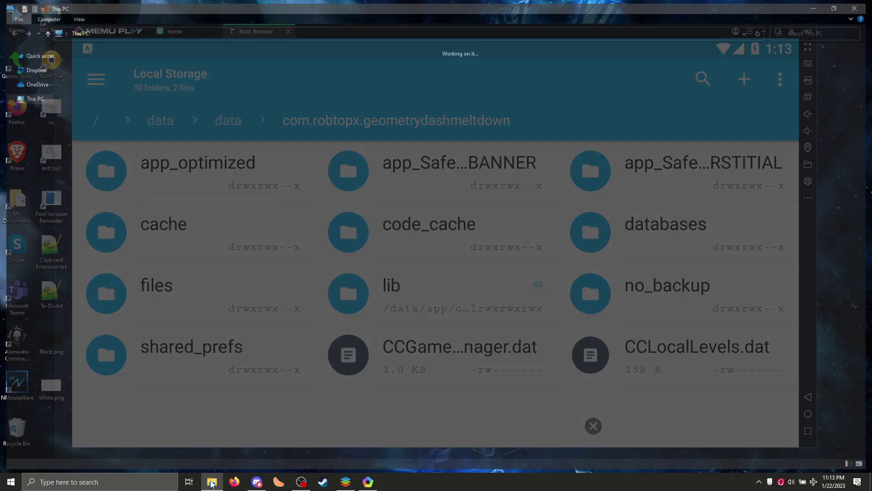
click(257, 31)
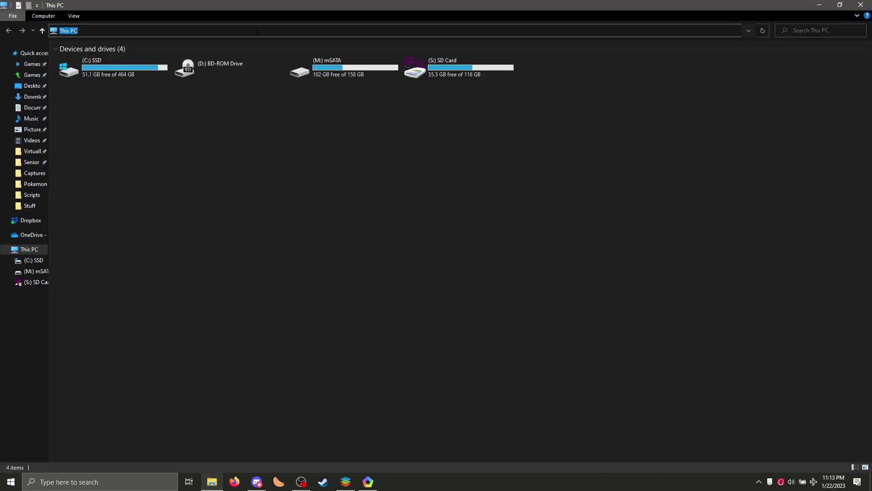
text(%localappdata%)
key(Return)
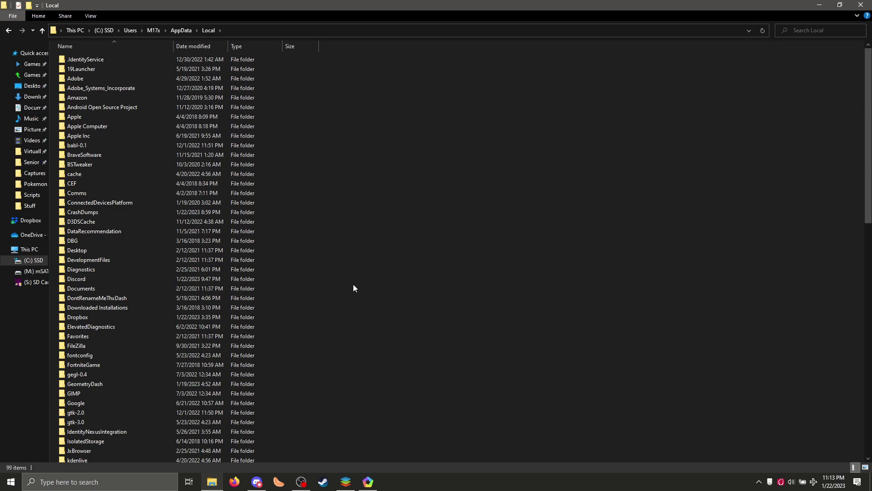
click(86, 386)
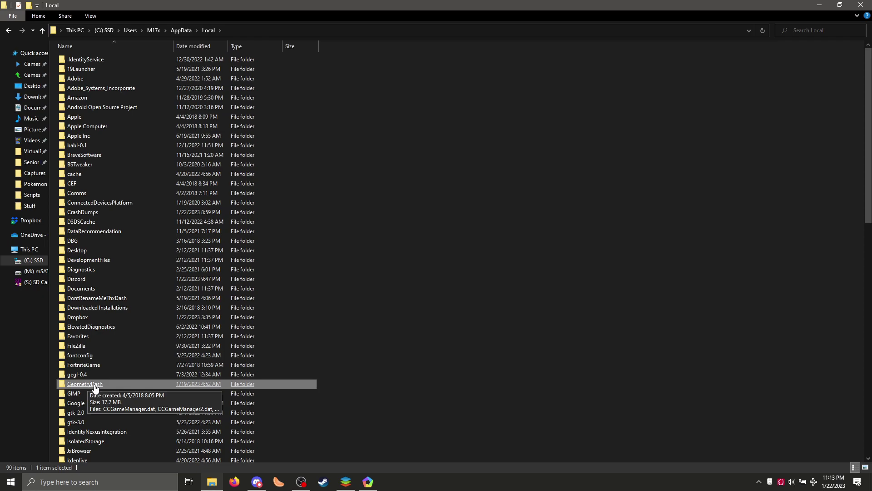
double_click(95, 386)
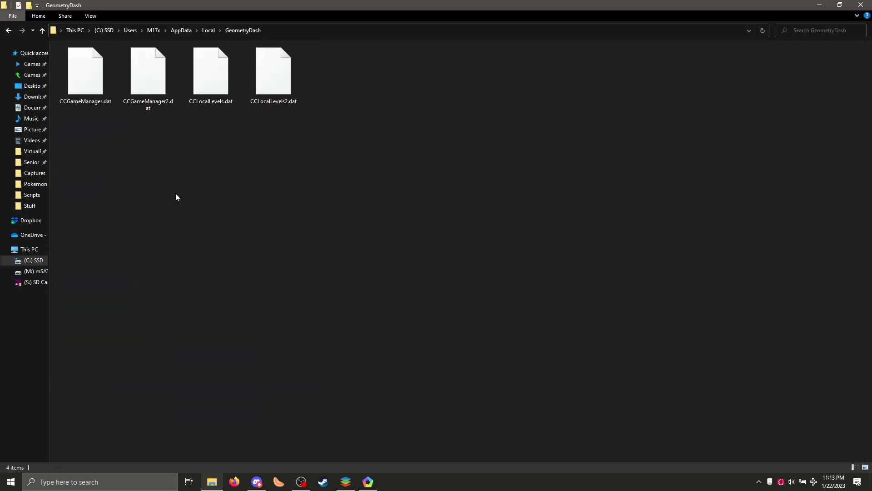
drag(336, 130, 79, 91)
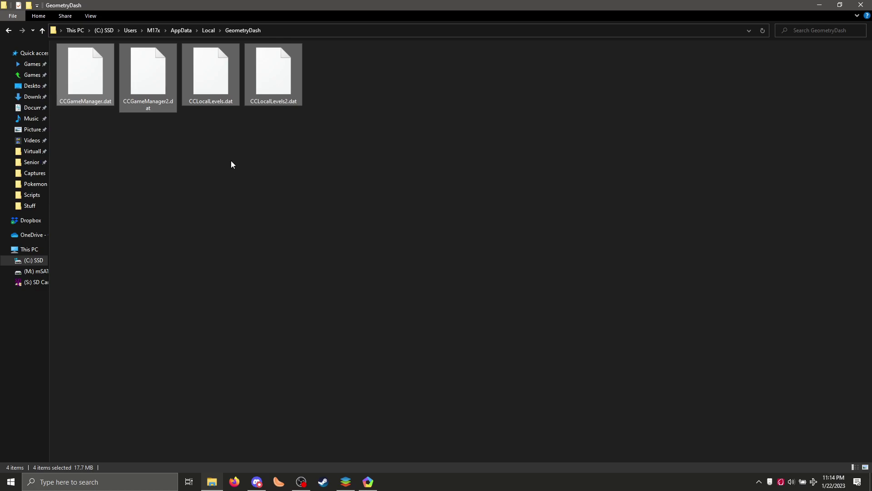
- Create a folder named original in Downloads\MEmu Download and paste the four copied PC save files into it
click(31, 96)
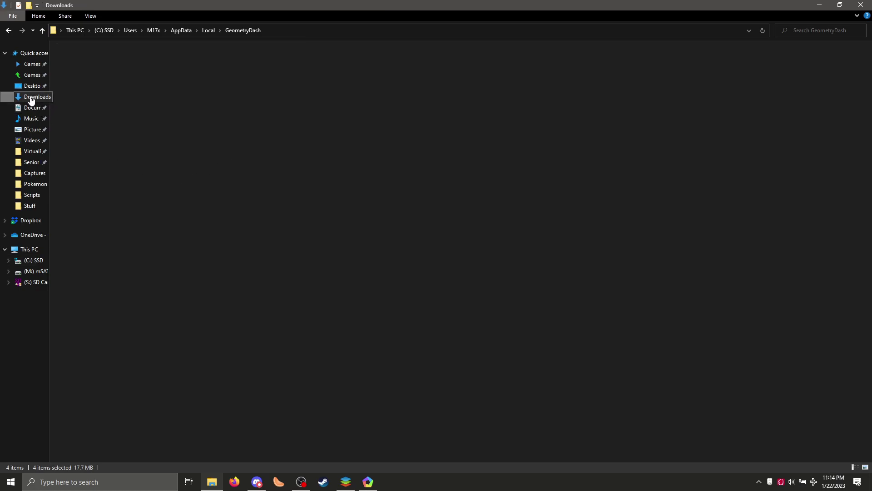
click(86, 73)
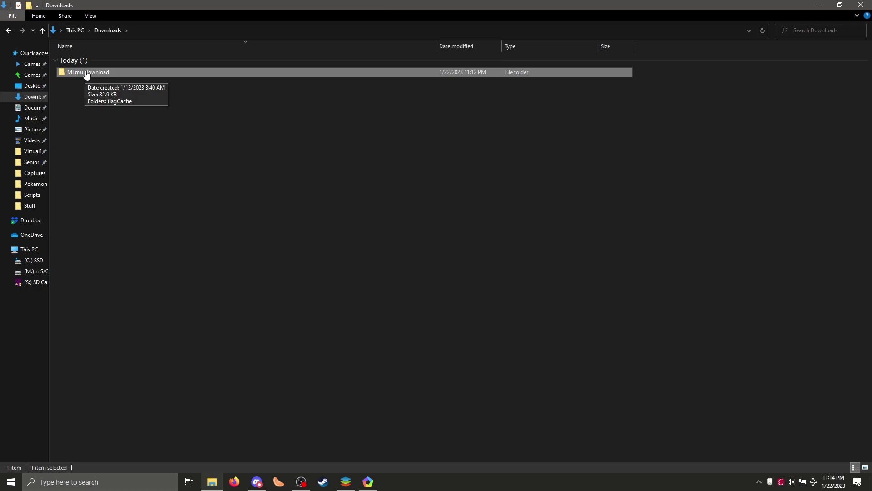
double_click(87, 78)
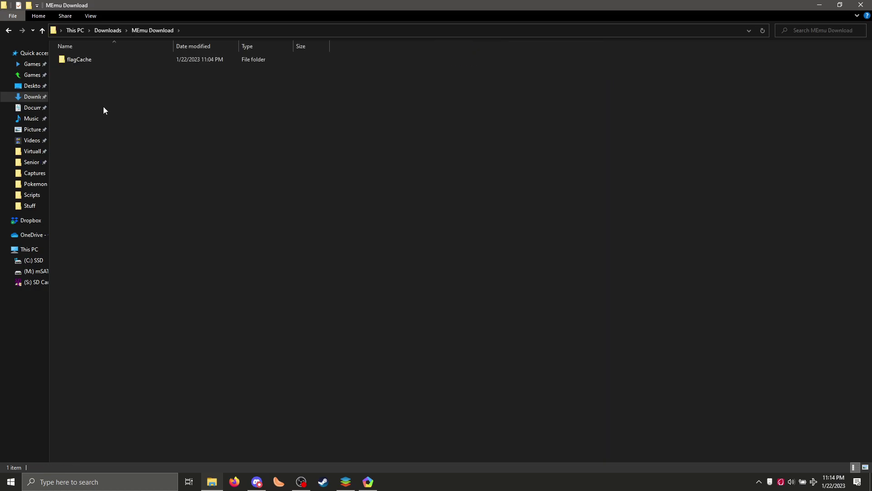
right_click(105, 107)
mouse_move(187, 269)
click(222, 270)
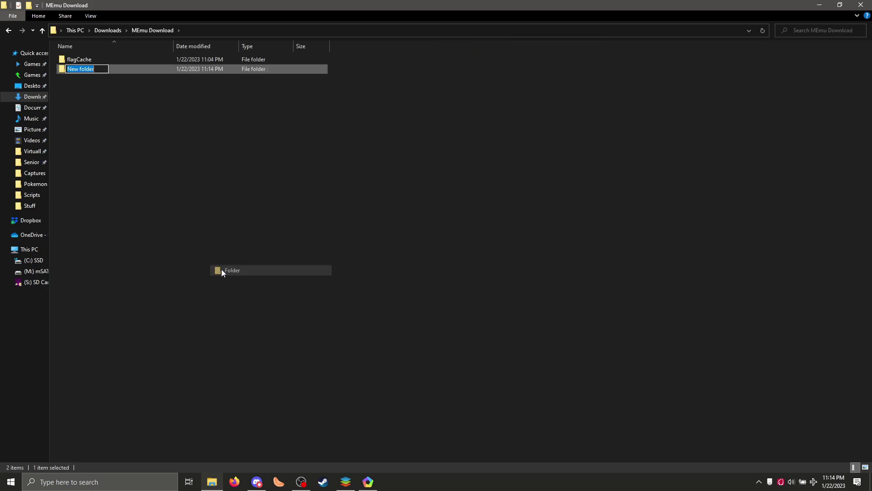
text(orin)
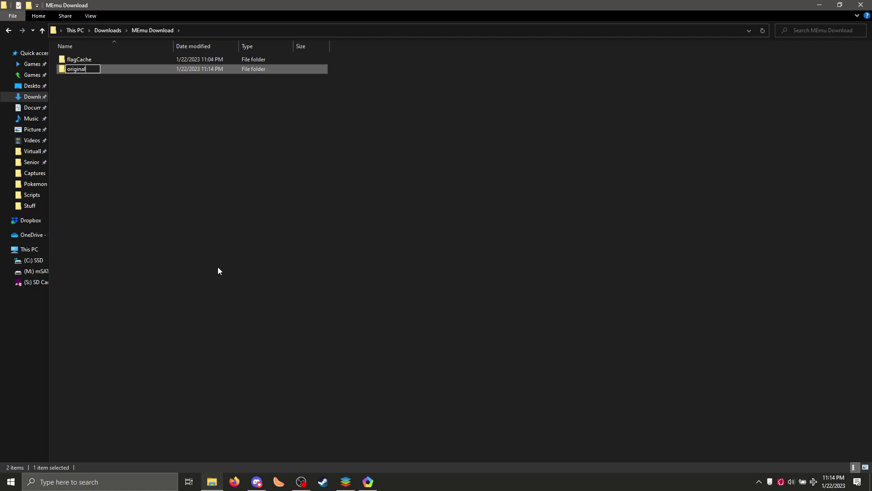
key(Return)
key(Return)
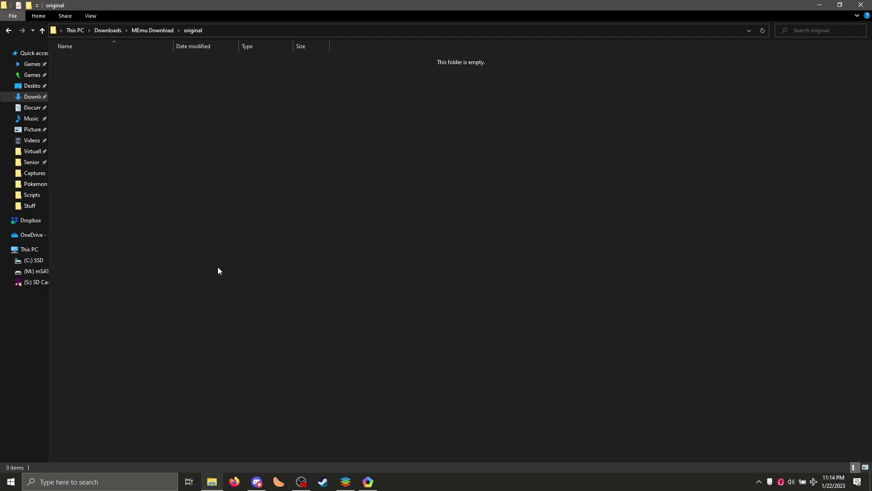
key(ctrl+v)
click(274, 180)
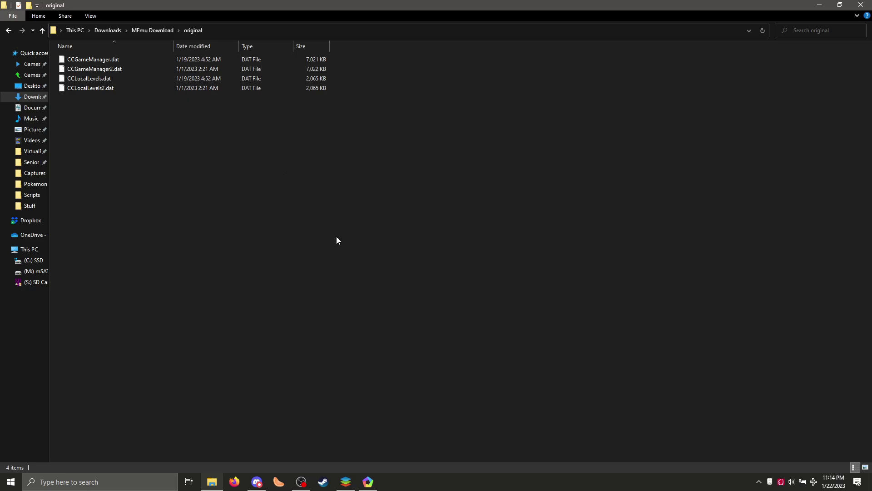
- In MEmu's Root Browser, open Internal Storage/Download/original and copy all four CCGameManager and CCLocalLevels .dat files
click(368, 482)
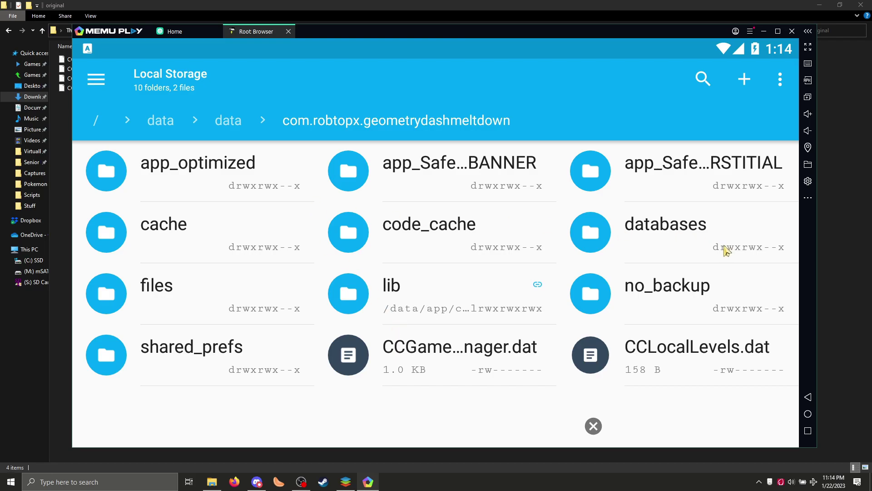
drag(184, 256, 89, 256)
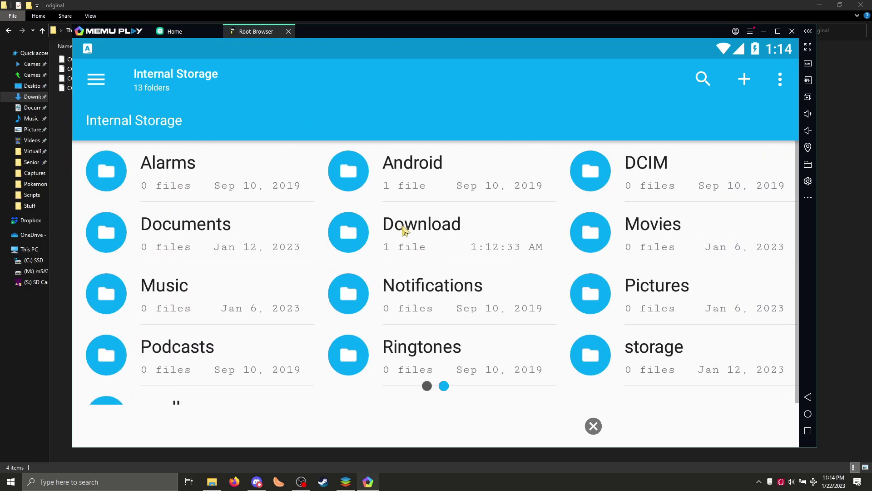
click(404, 229)
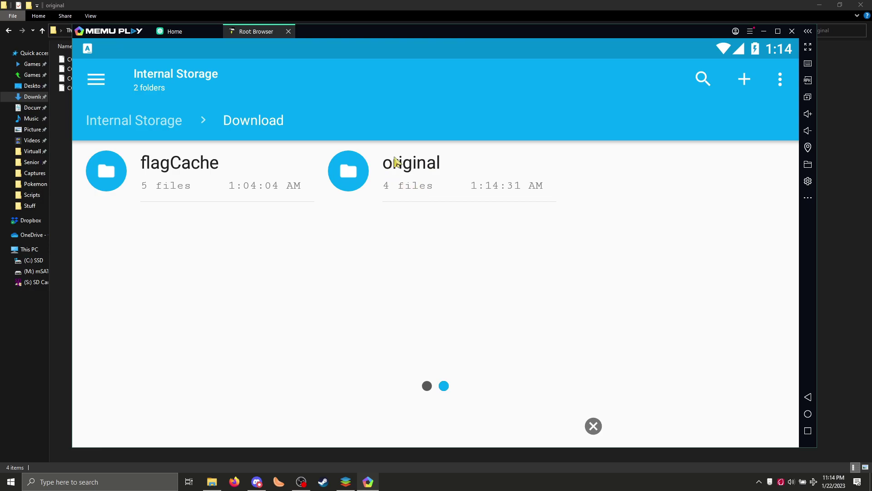
click(414, 181)
click(117, 231)
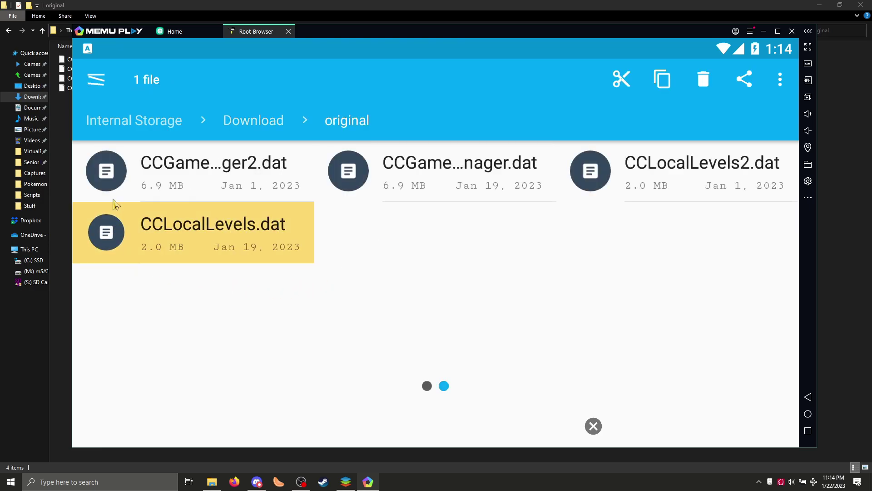
click(113, 195)
click(346, 172)
click(590, 187)
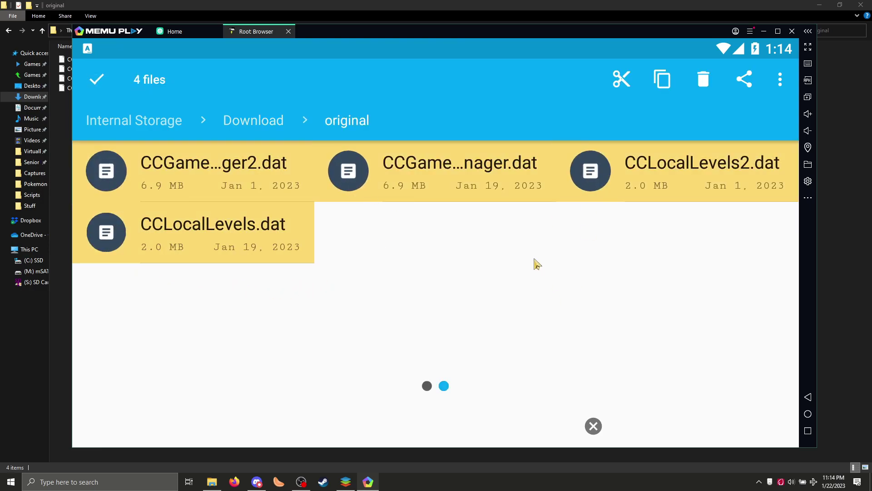
click(663, 81)
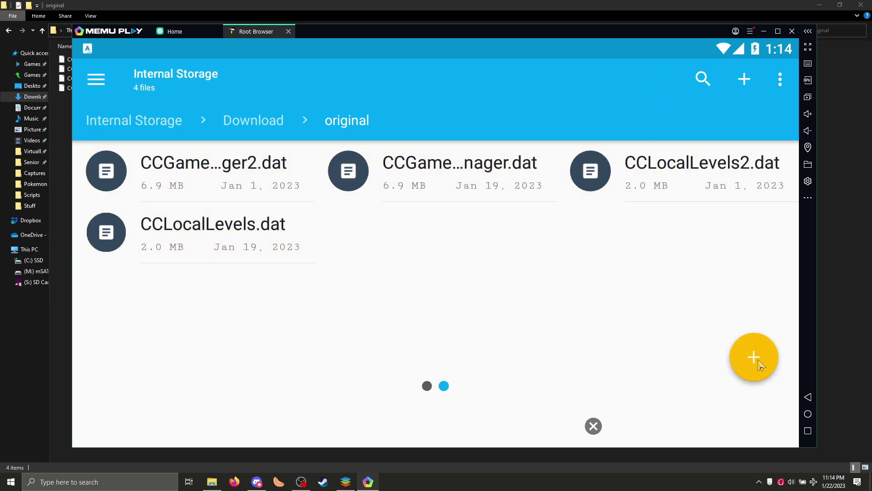
- In the com.robtopx.geometrydashmeltdown data folder, delete the existing CCGameManager.dat and CCLocalLevels.dat files
drag(235, 284, 423, 338)
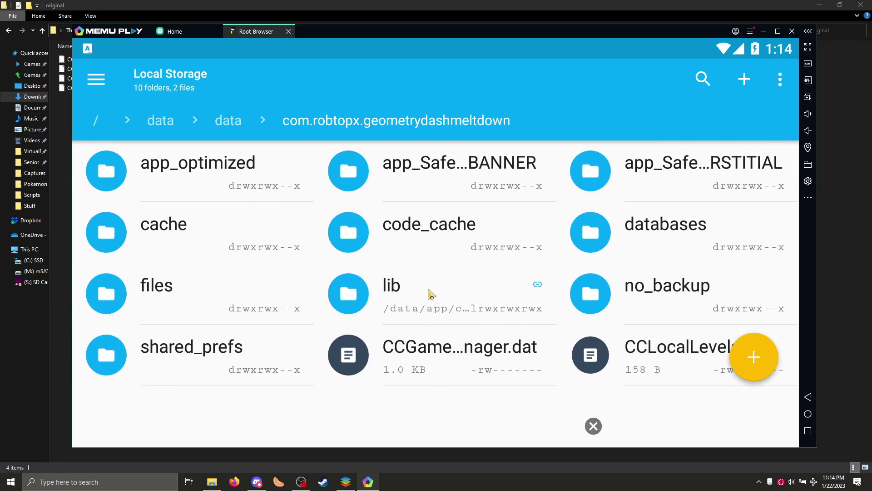
click(357, 363)
click(593, 358)
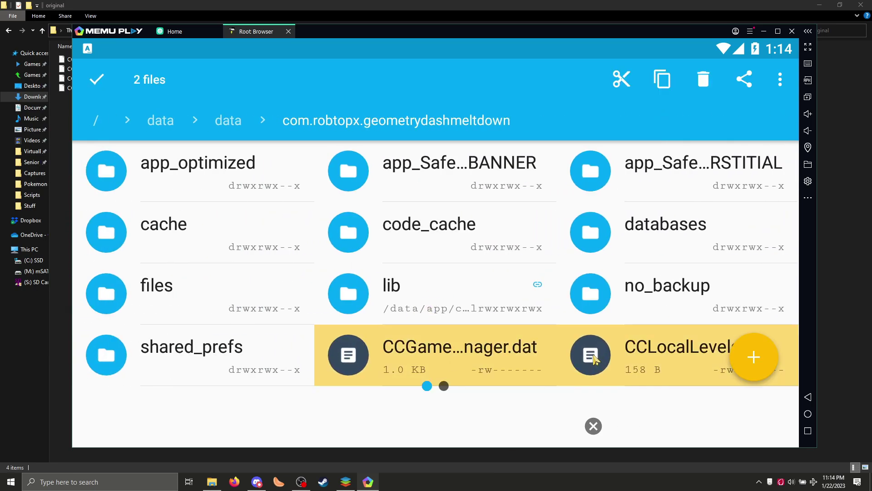
click(703, 79)
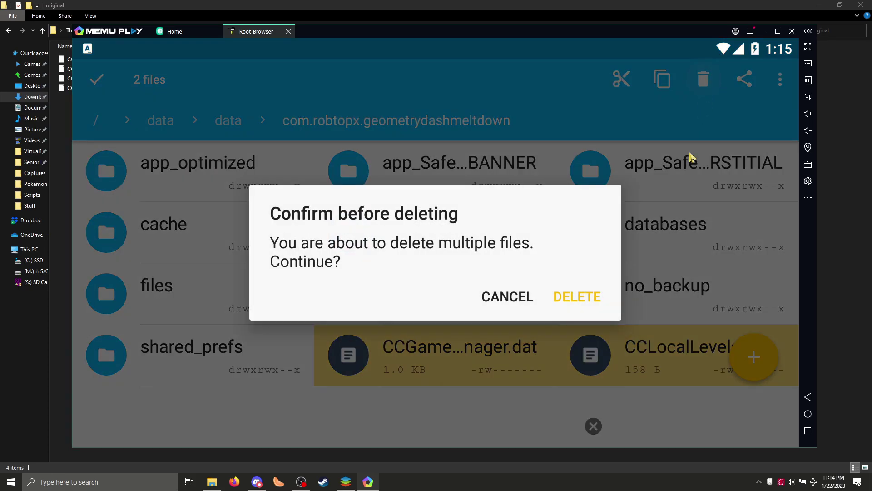
click(590, 295)
- Paste the four copied save files into the com.robtopx.geometrydashmeltdown folder and check their sizes
click(758, 362)
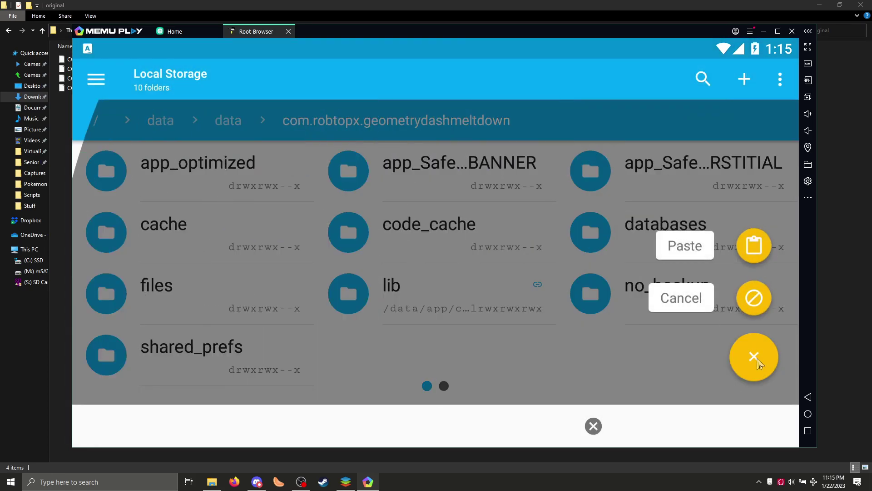
click(754, 247)
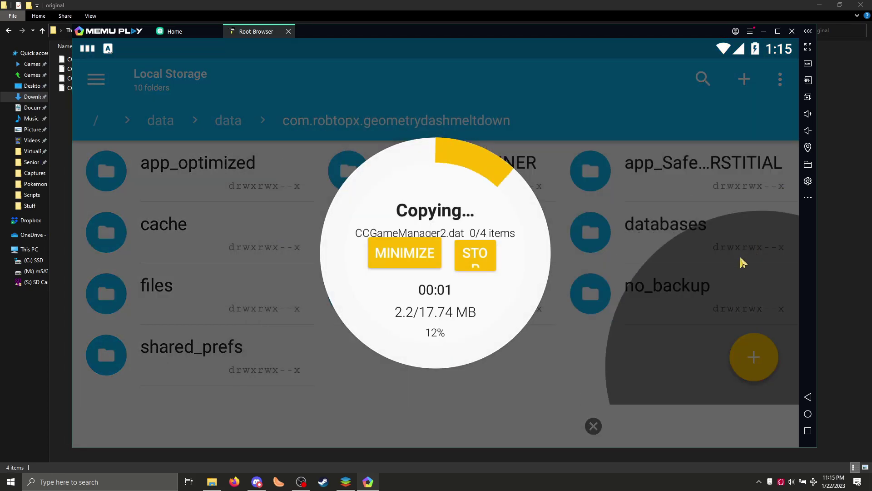
scroll(568, 344, down, 1)
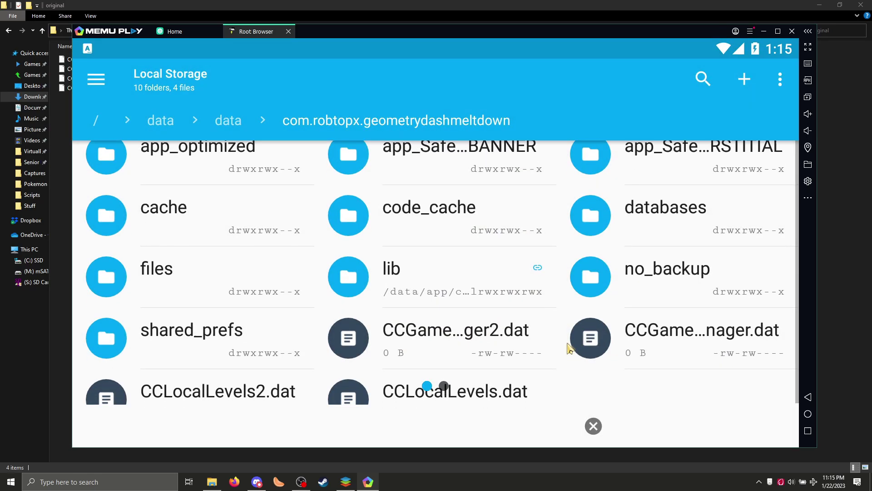
scroll(568, 349, down, 1)
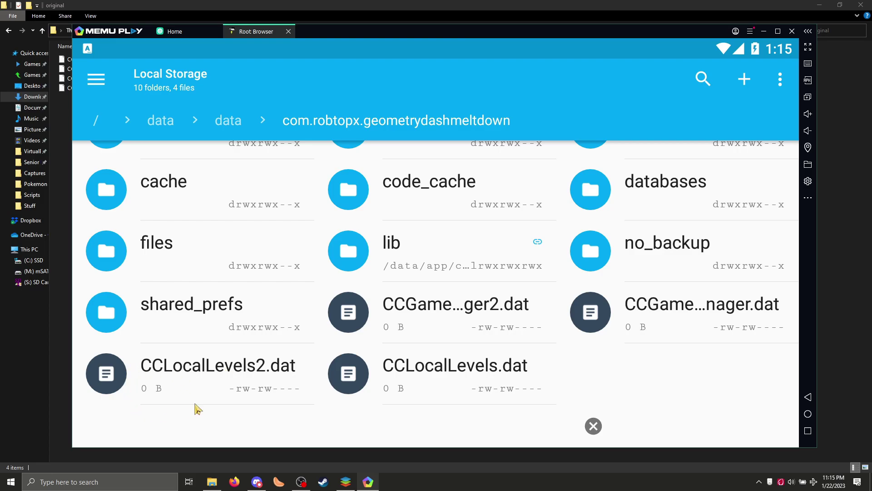
scroll(414, 255, up, 2)
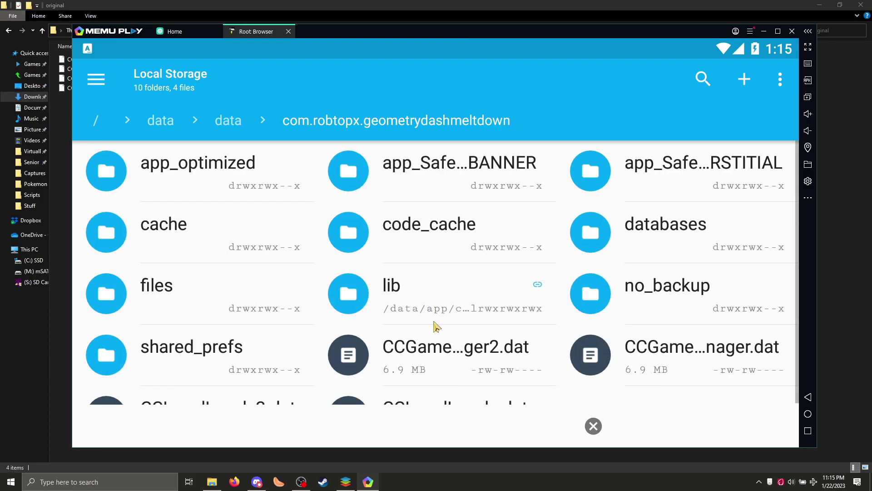
scroll(436, 326, down, 1)
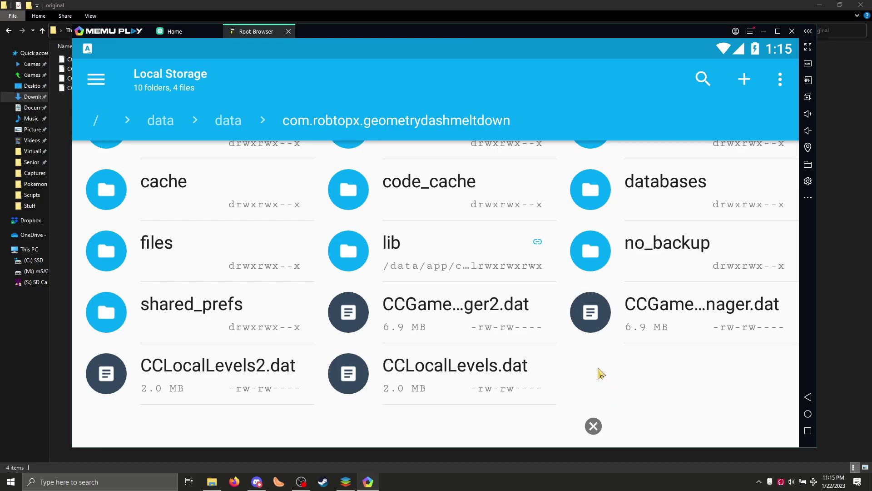
- Close Root Browser and launch Geometry Dash Meltdown, accepting its terms notice
click(288, 32)
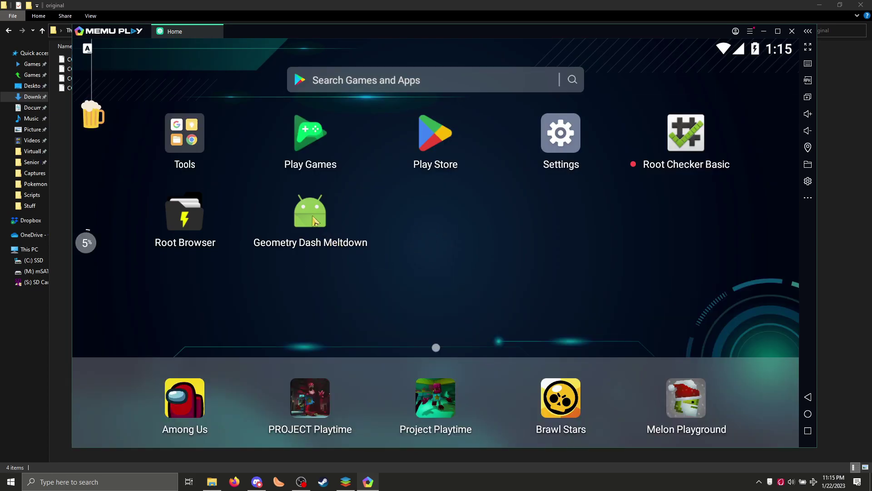
click(314, 222)
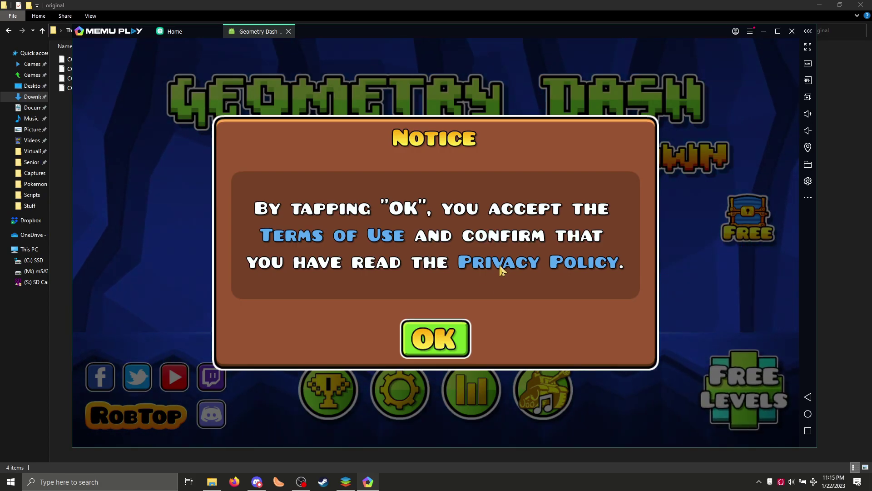
click(451, 340)
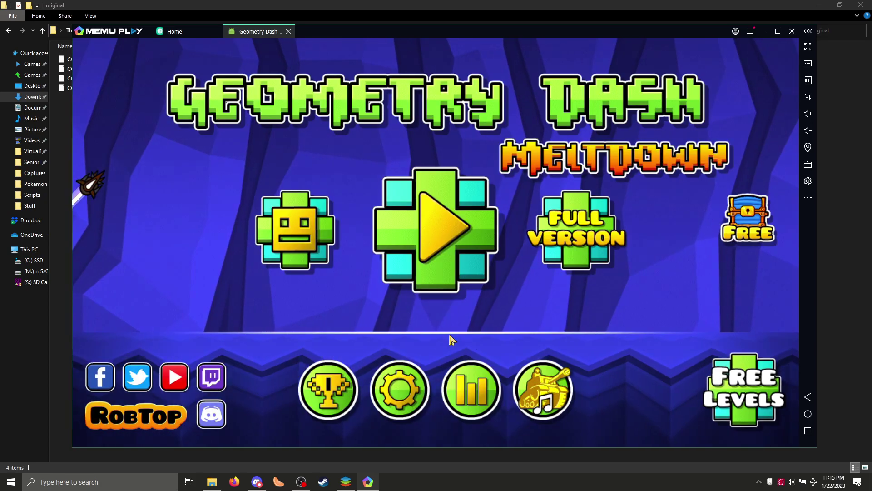
- Open the icon kit and look through the ship, ball, UFO, wave, robot, spider and trail categories for unlocked items
click(304, 231)
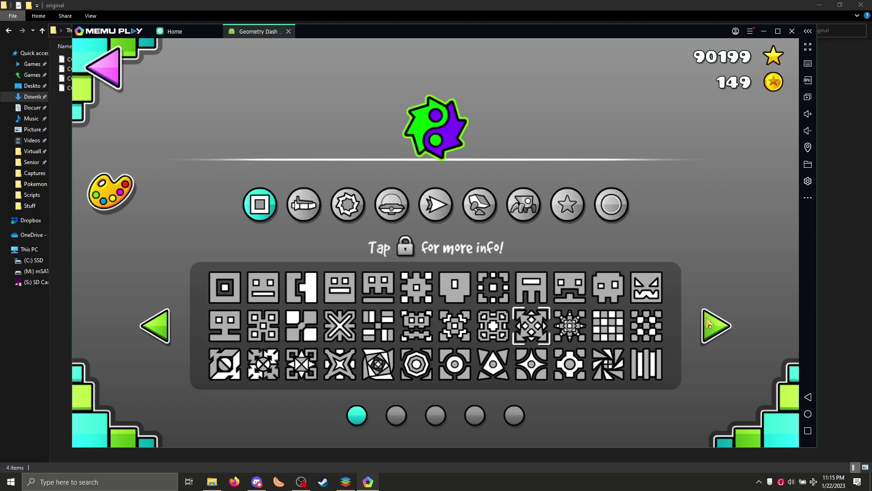
click(318, 210)
click(349, 208)
click(393, 209)
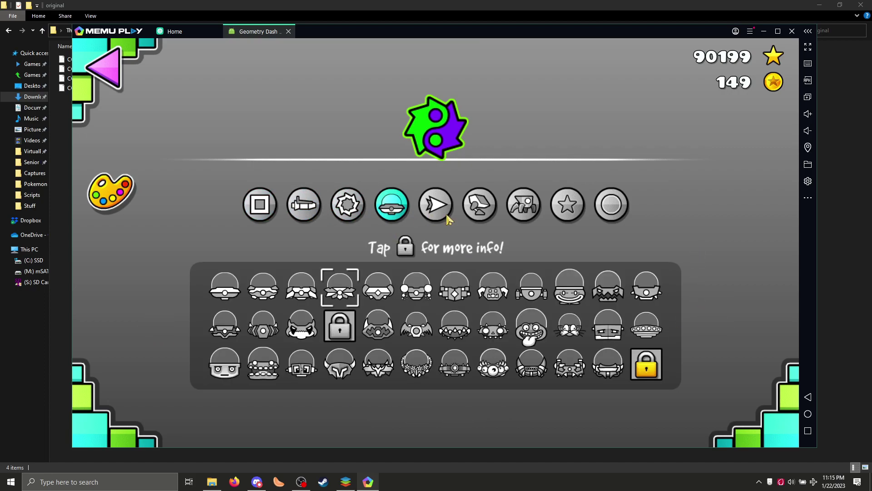
click(446, 212)
click(489, 213)
click(522, 209)
click(565, 207)
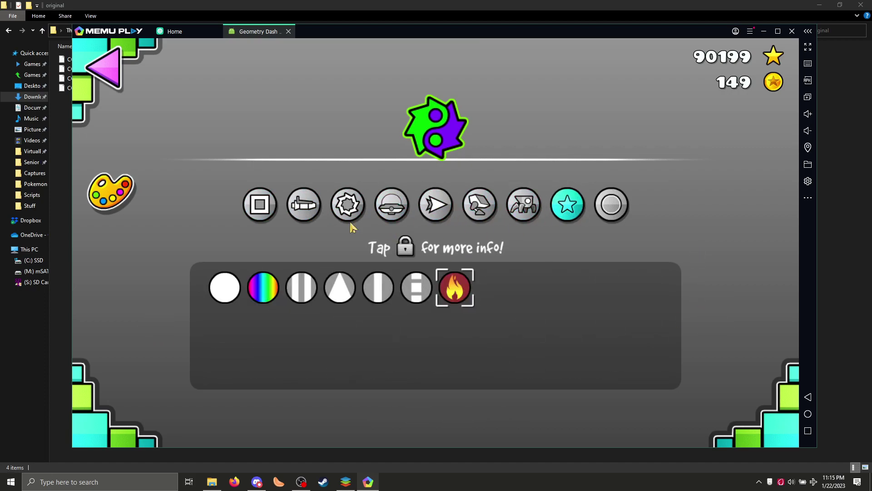
- Page through the cube icons to see which are unlocked, and return to the main menu
click(271, 202)
click(717, 326)
click(717, 326)
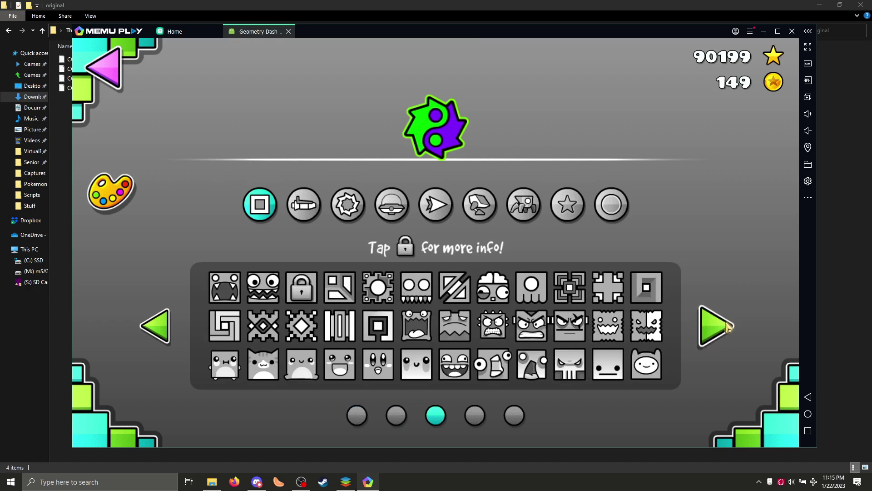
click(717, 326)
click(717, 326)
click(717, 326)
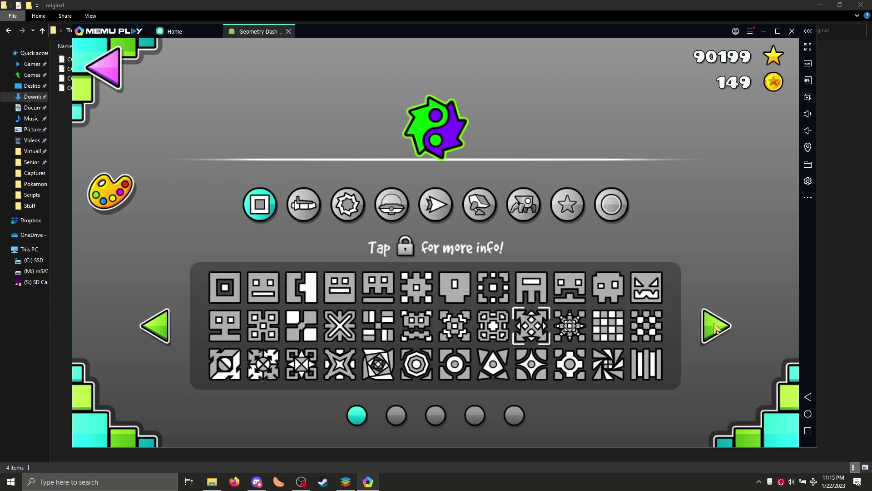
click(718, 327)
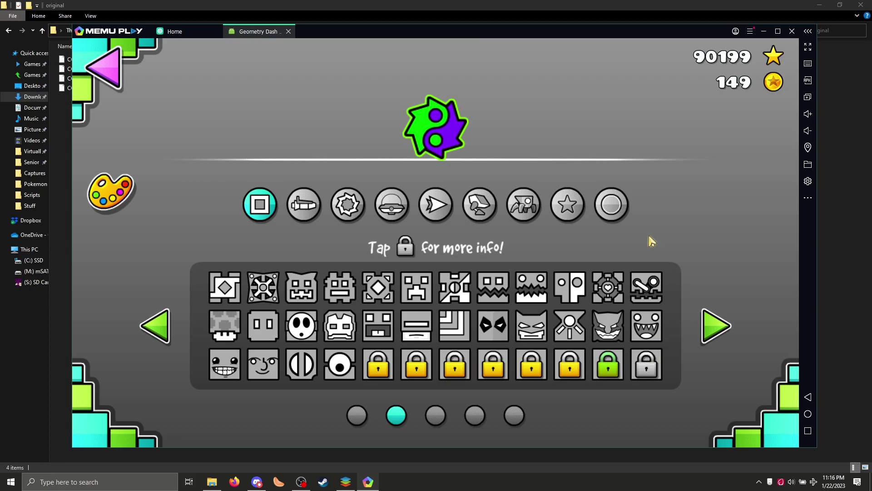
click(104, 70)
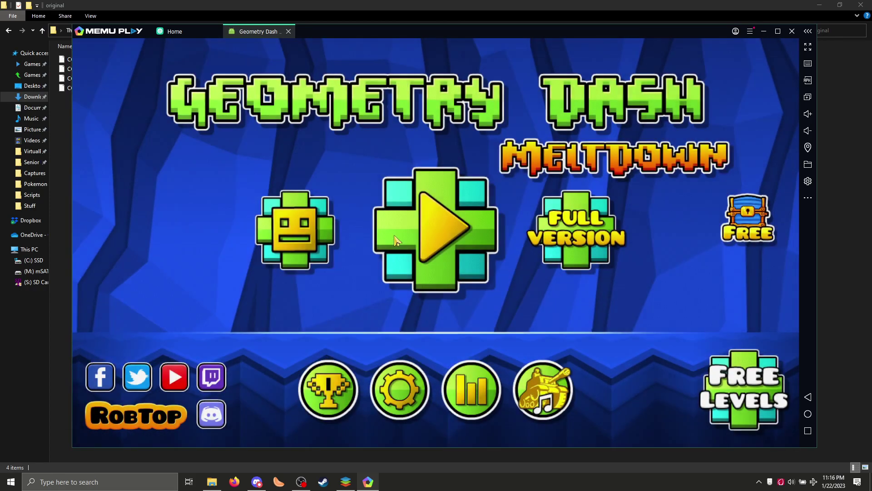
- Open the level selection and view the progress of The Seven Seas, Viking Arena and Airborne Robots
click(509, 268)
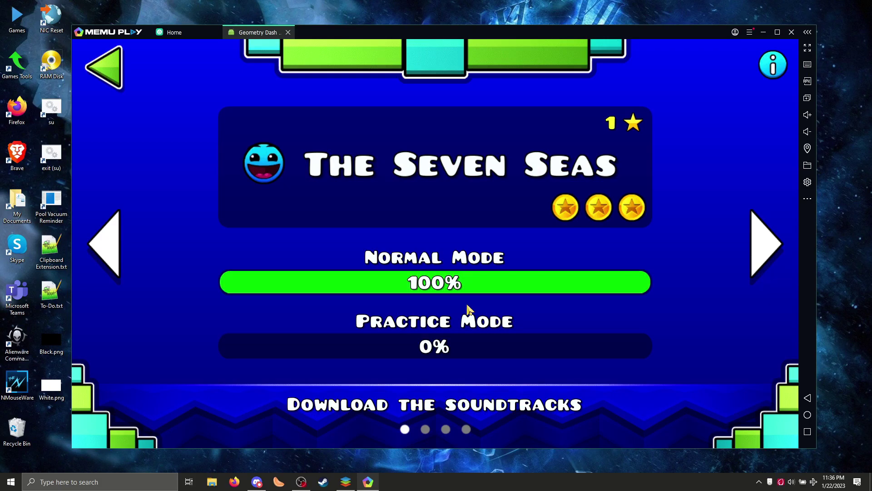
click(767, 242)
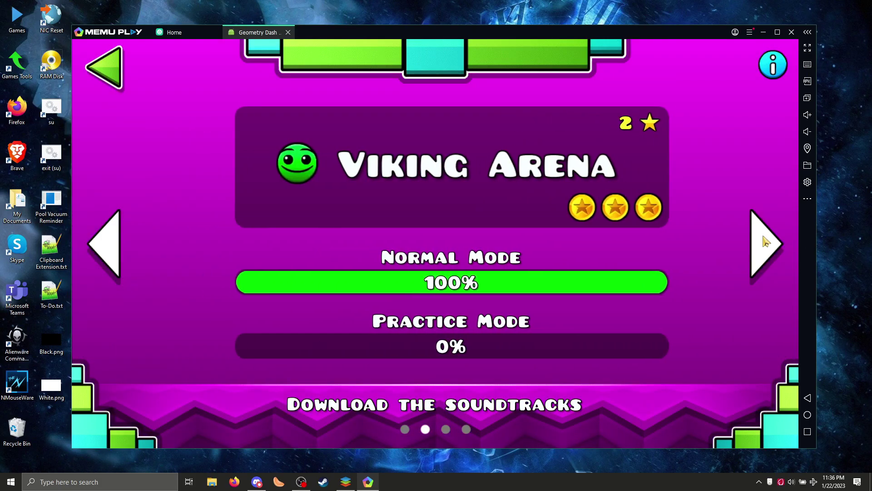
click(763, 242)
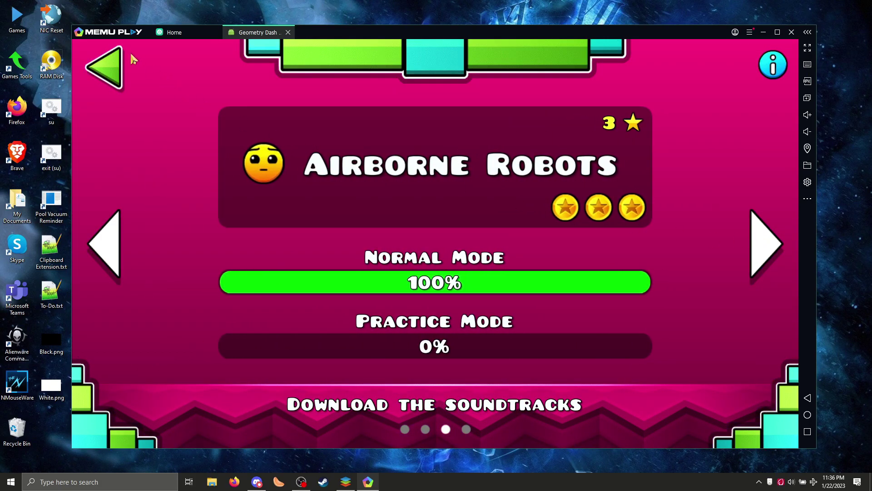
- Leave the level selection, close Geometry Dash Meltdown and launch Root Browser
click(113, 67)
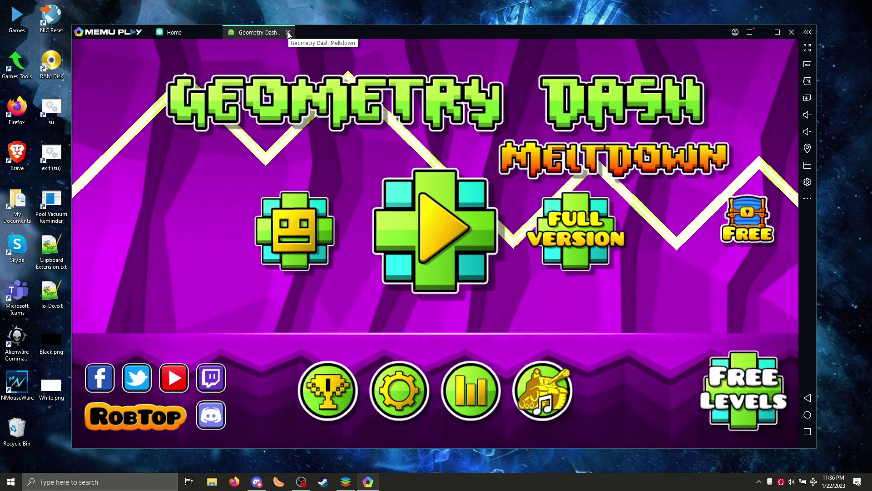
click(288, 32)
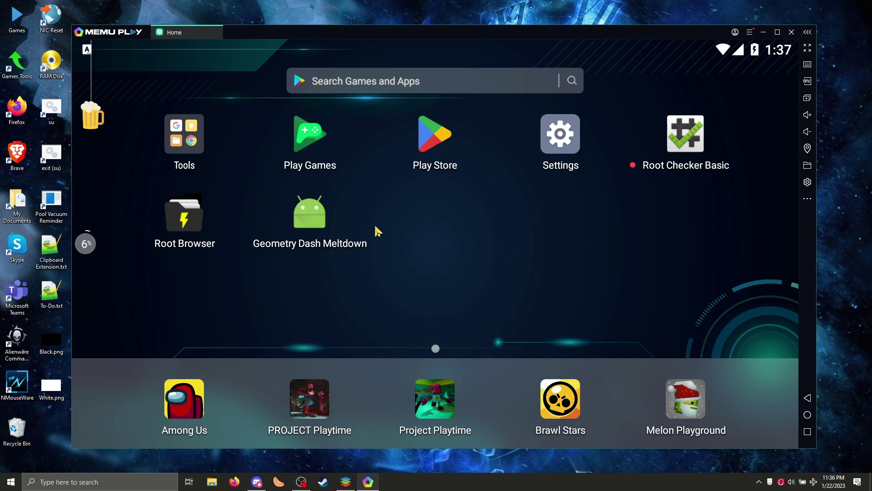
click(196, 243)
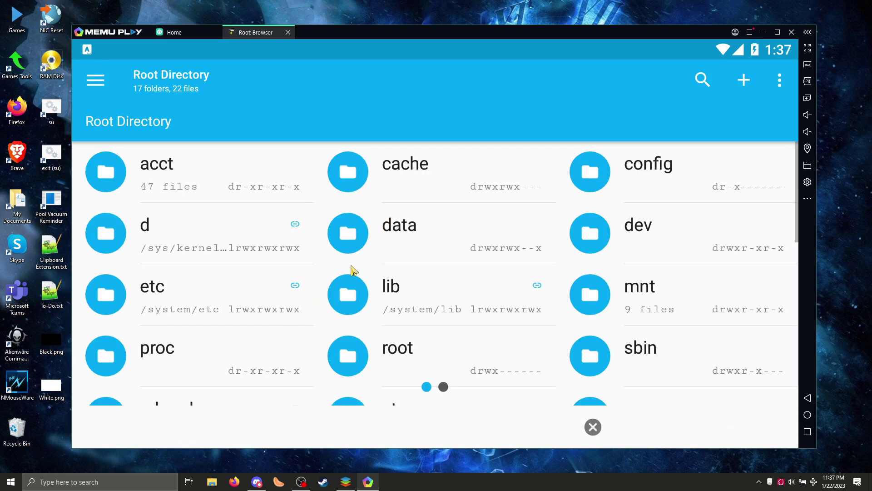
- Open the com.robtopx.geometrydashmeltdown folder inside /data/data and show its .dat save files
click(369, 254)
drag(296, 325, 312, 275)
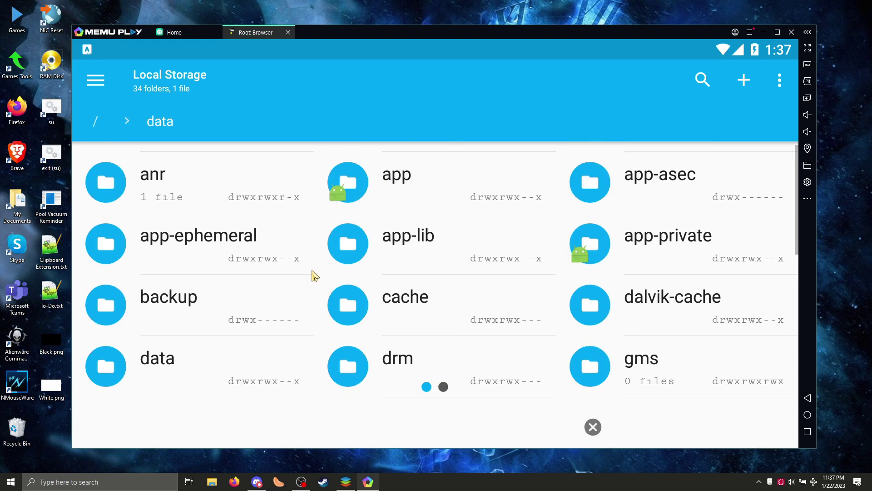
click(179, 362)
scroll(350, 307, down, 10)
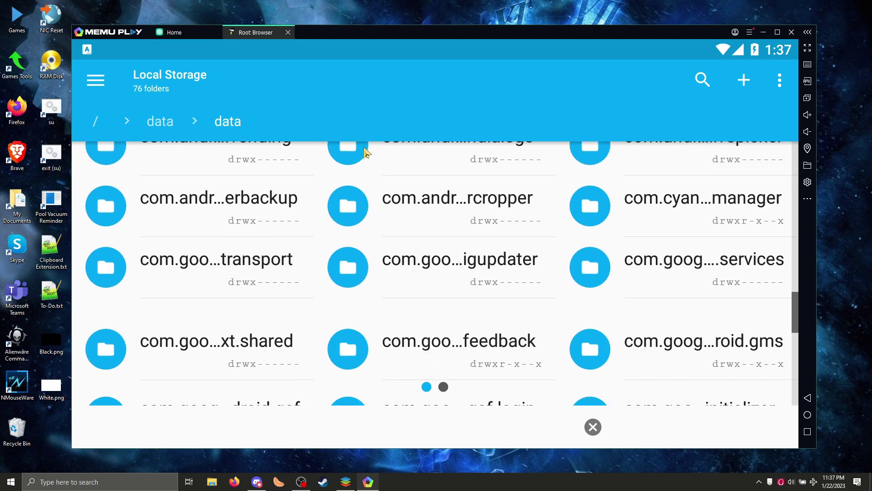
scroll(272, 328, down, 3)
click(220, 370)
scroll(204, 377, down, 5)
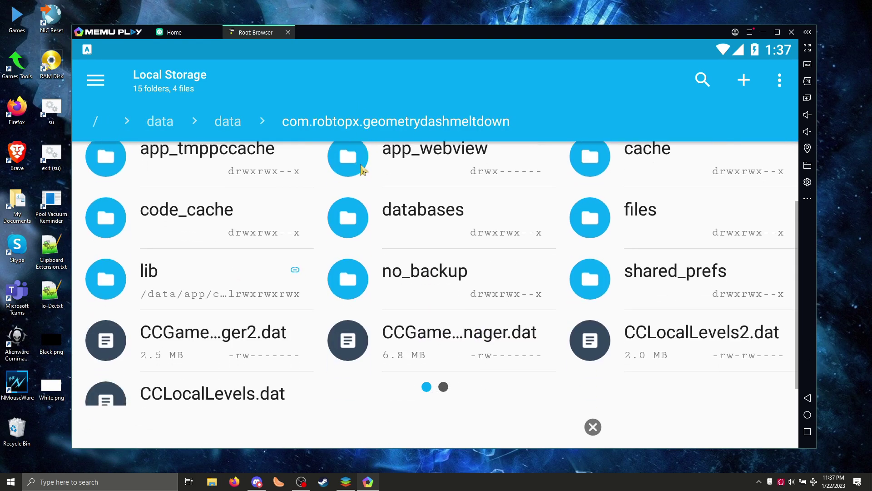
- Select both CCGameManager and both CCLocalLevels .dat files and copy them
click(181, 380)
click(191, 318)
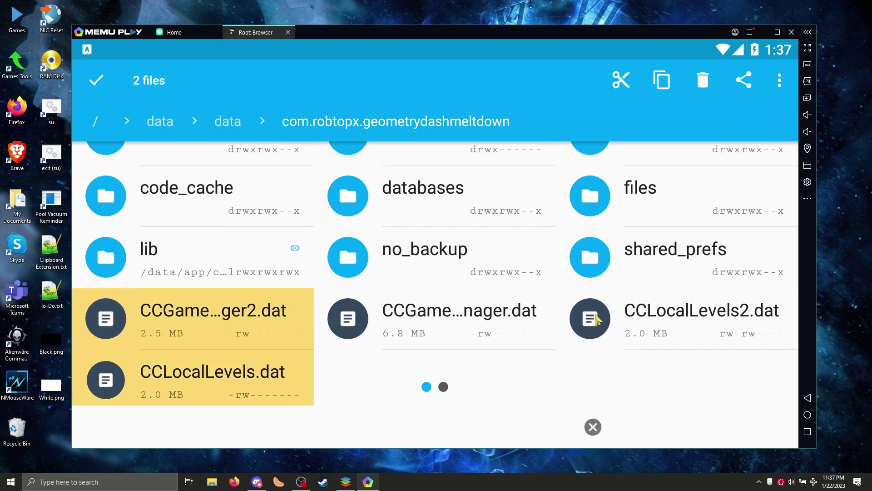
click(375, 320)
click(605, 323)
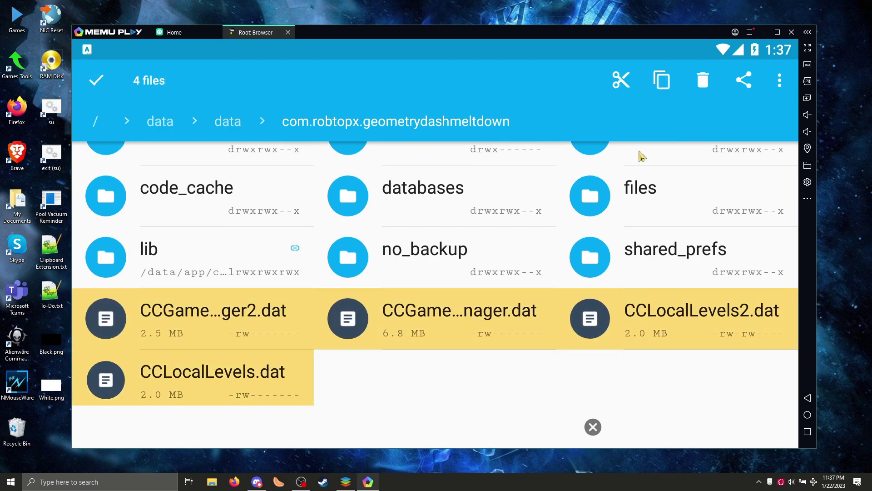
click(663, 86)
- Create a new folder named meltdown in the internal storage's Download folder
drag(745, 250, 230, 234)
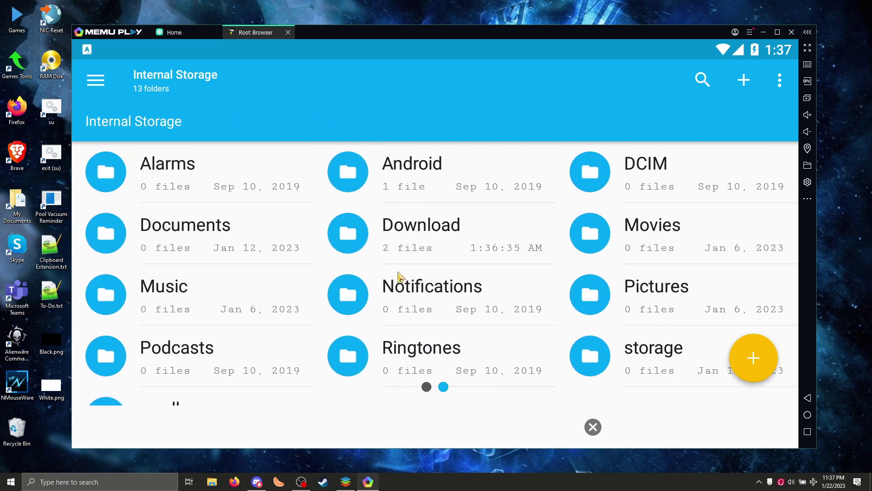
click(431, 243)
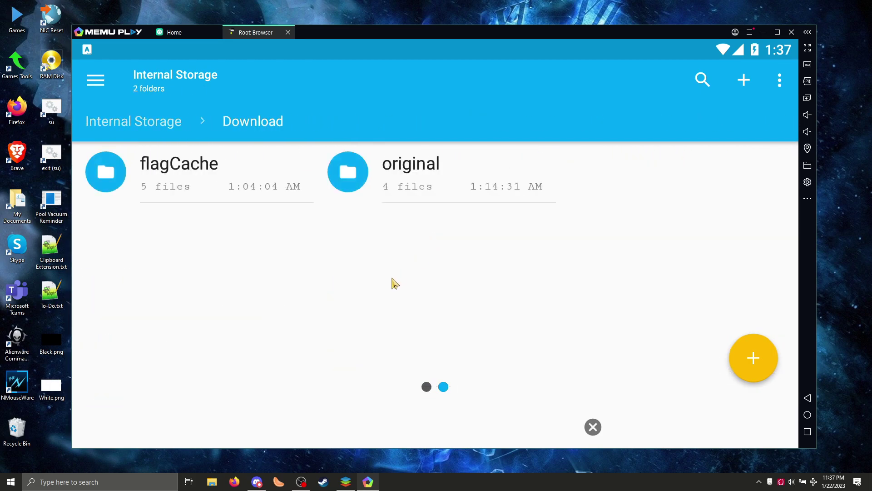
click(745, 82)
click(619, 96)
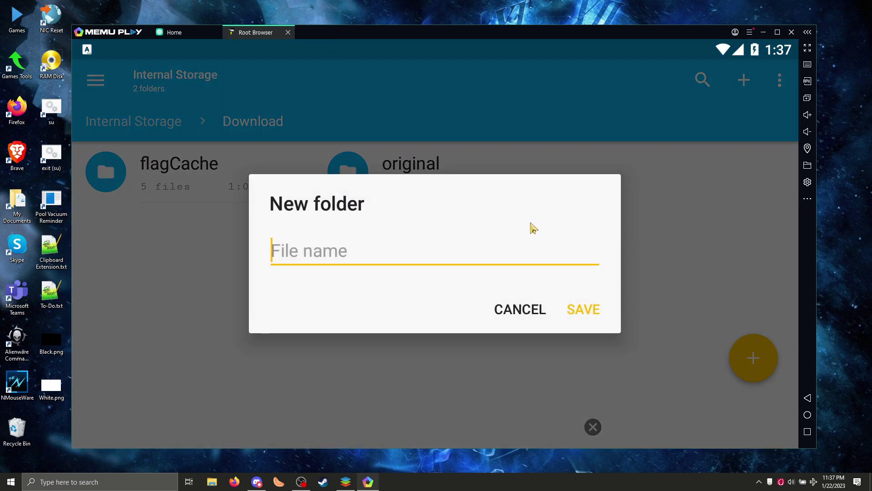
text(melt)
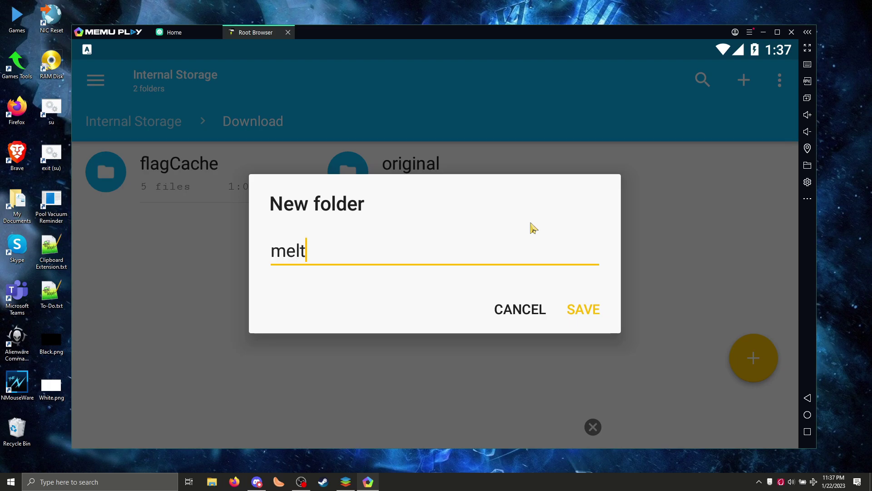
text(down)
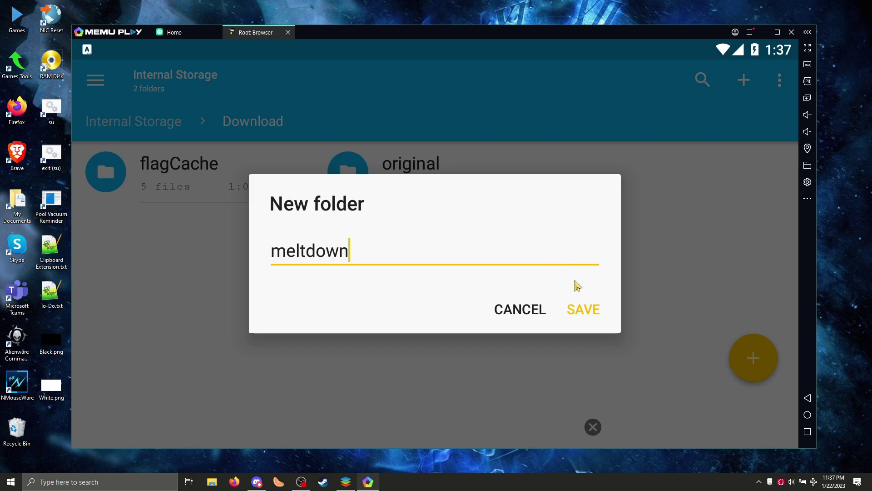
click(582, 310)
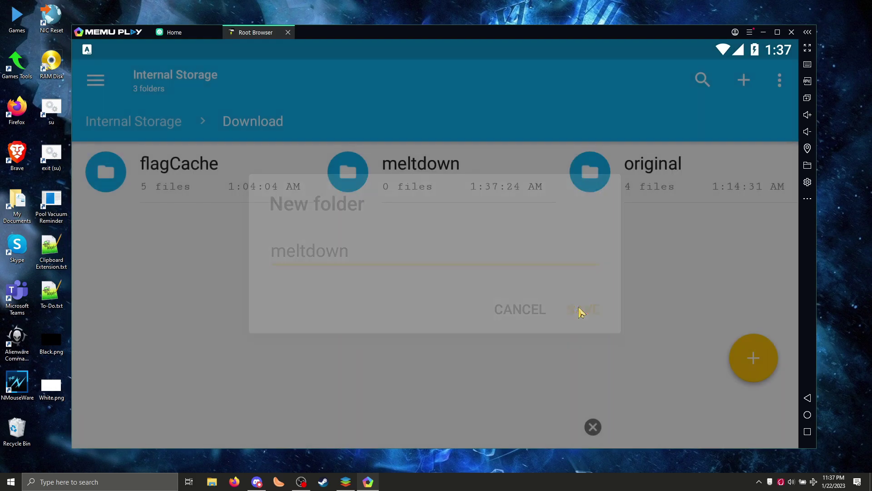
- Paste the four copied save files into the new meltdown folder
click(437, 178)
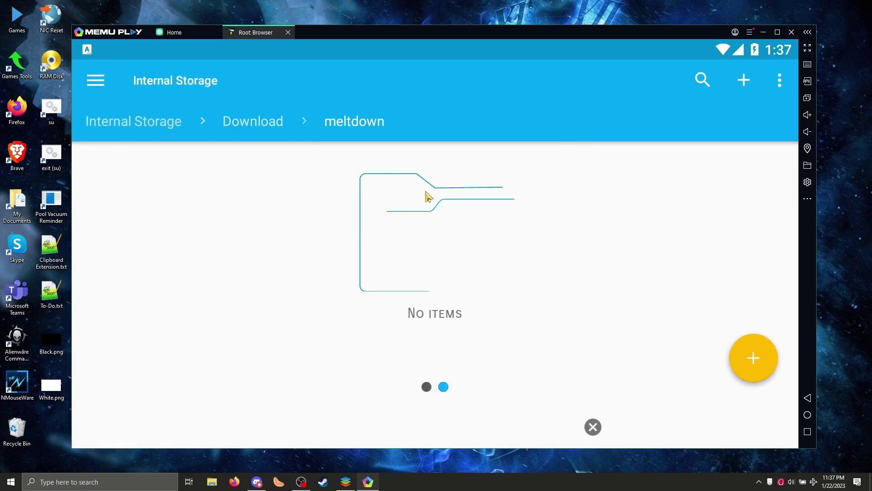
click(753, 358)
click(752, 247)
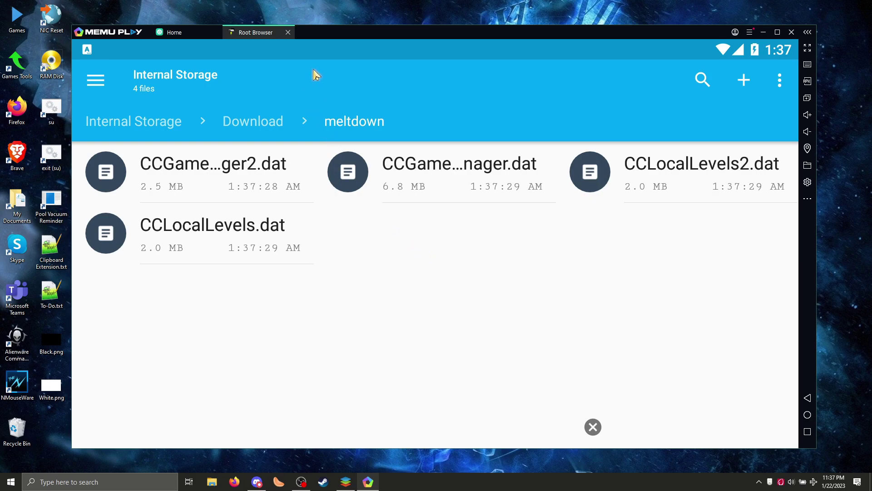
- Close Root Browser, minimize the emulator, and switch to Steam to launch Geometry Dash
click(288, 33)
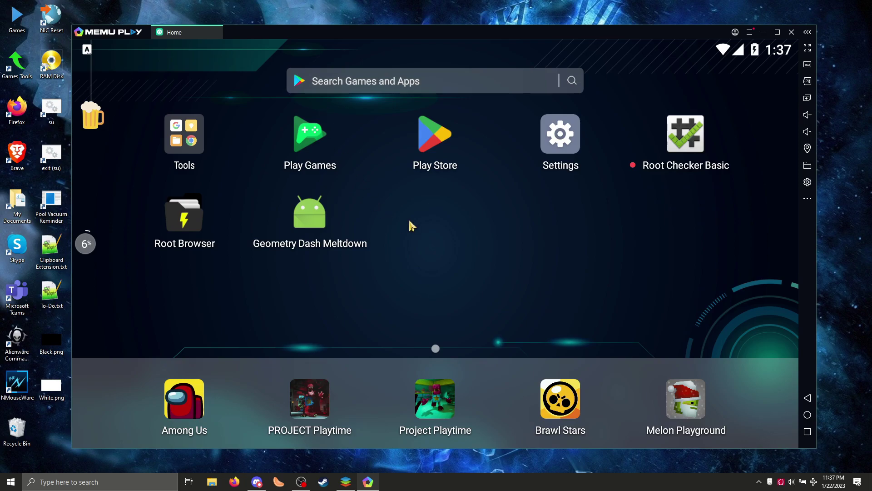
click(764, 32)
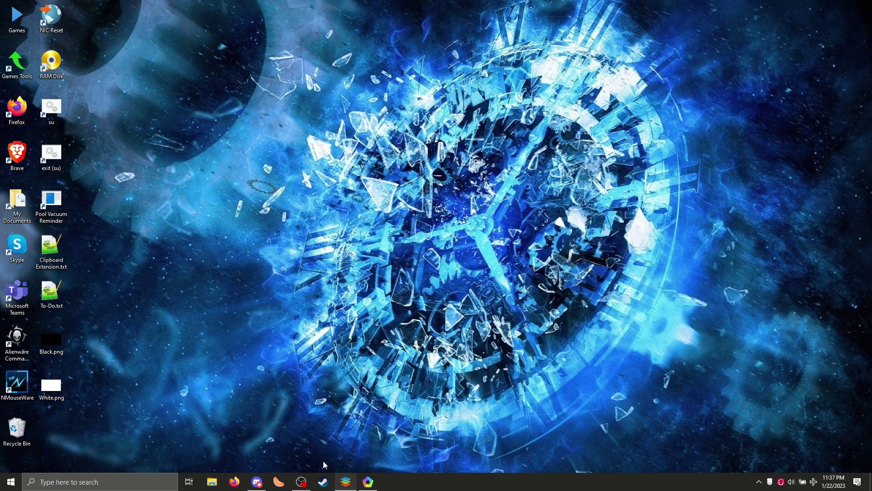
click(323, 481)
click(175, 204)
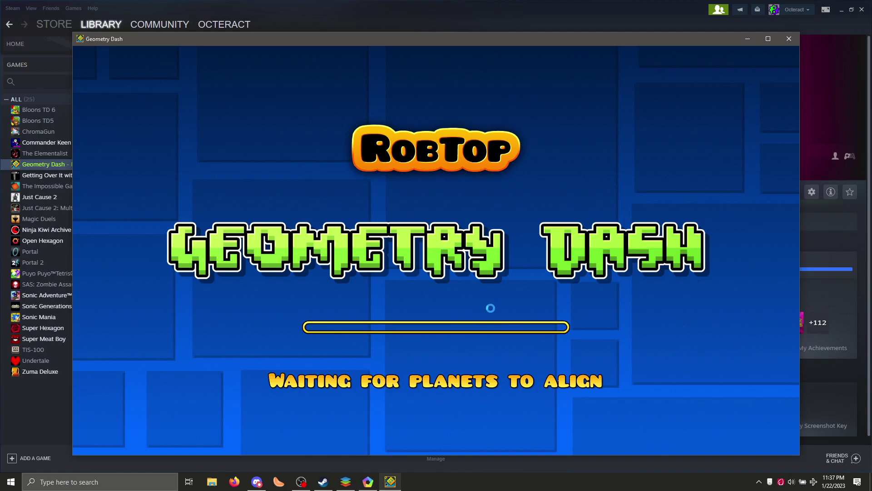
- Turn off airplane mode, leave the icon kit and quit Geometry Dash
key(XF86RFKill)
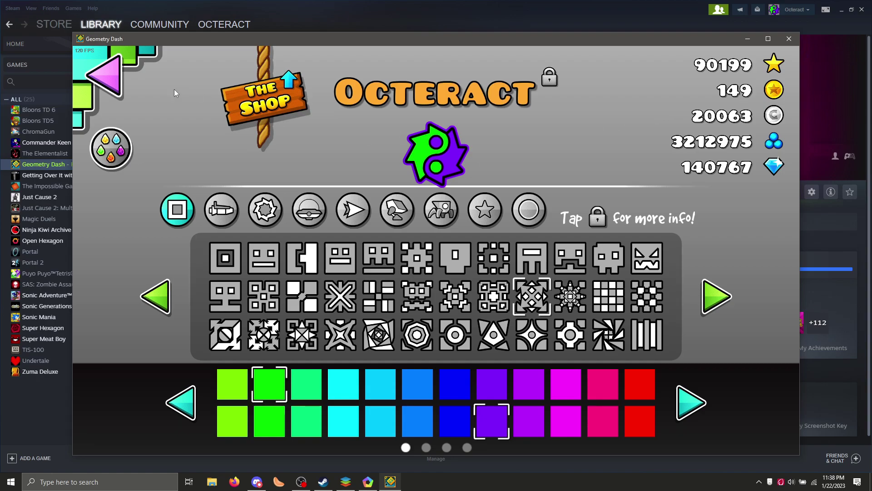
click(111, 78)
click(97, 70)
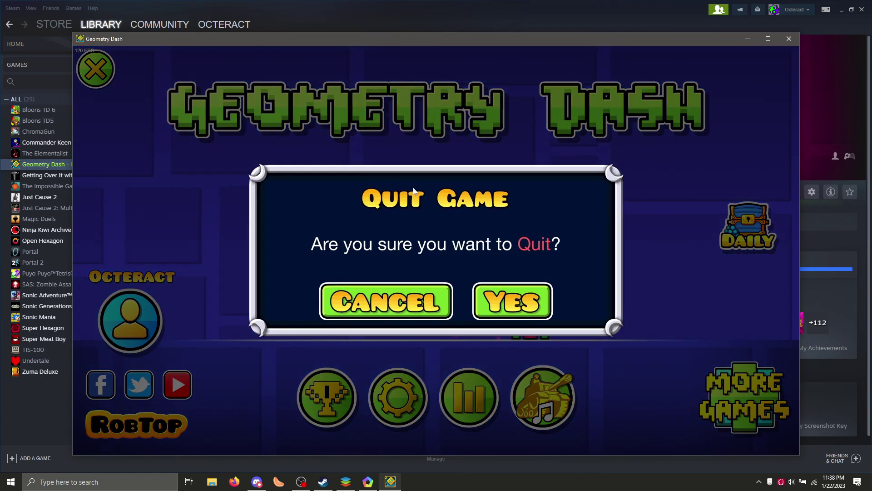
click(518, 309)
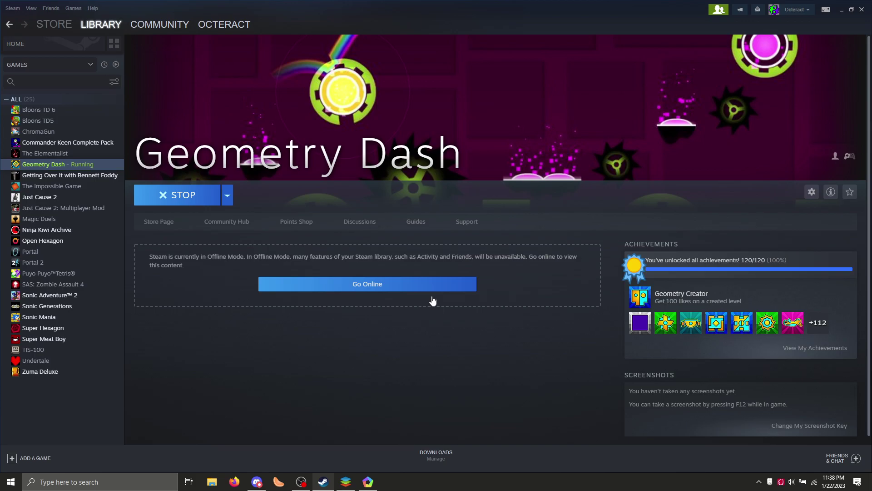
- In File Explorer, open Downloads\MEmu Download\meltdown and copy all four .dat save files
click(212, 481)
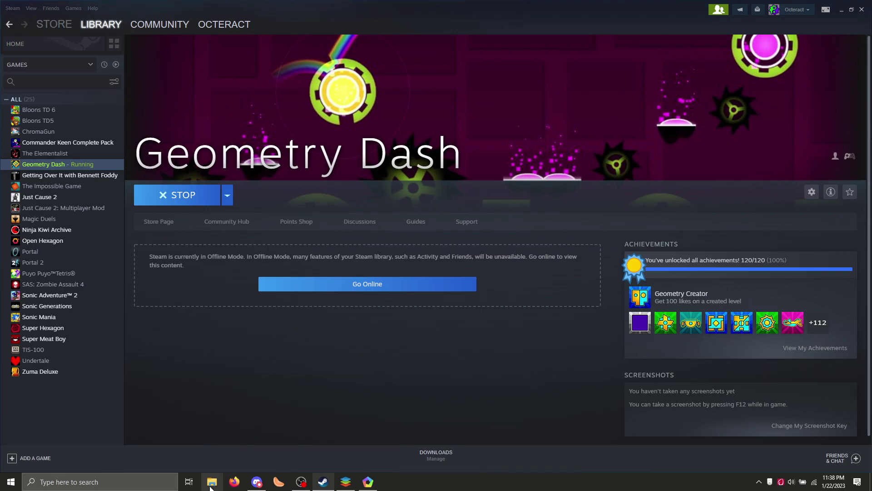
click(38, 100)
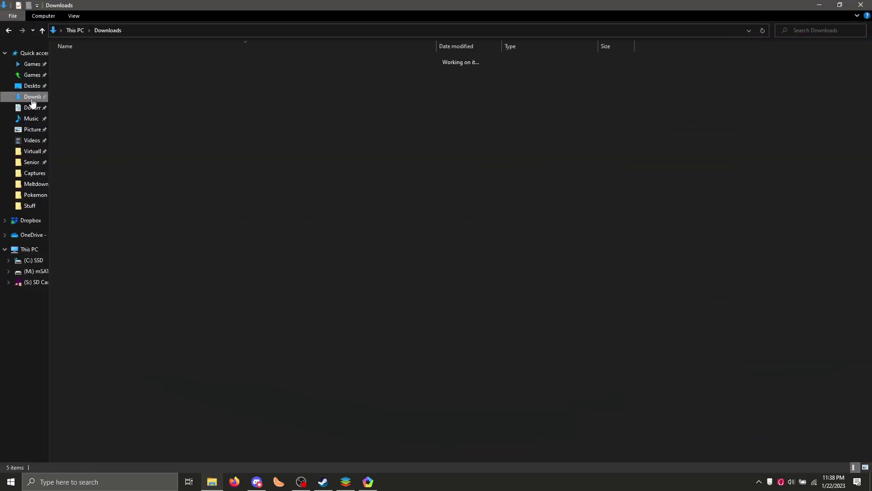
double_click(89, 75)
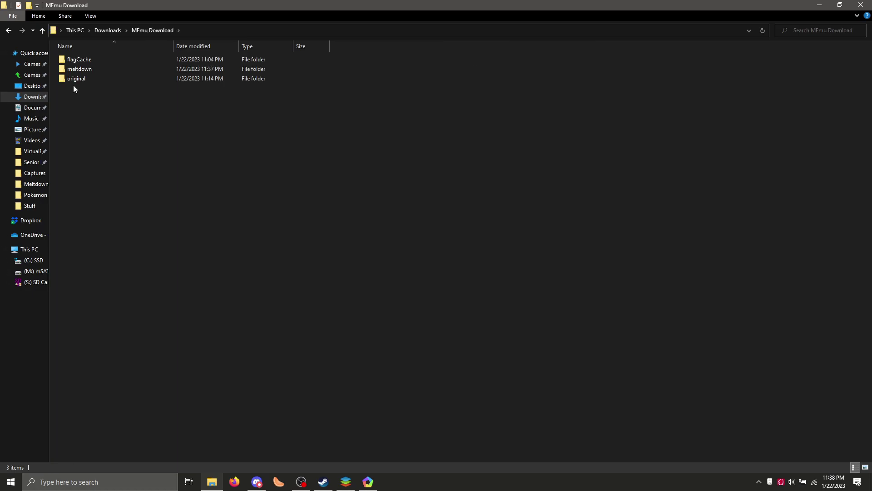
double_click(80, 68)
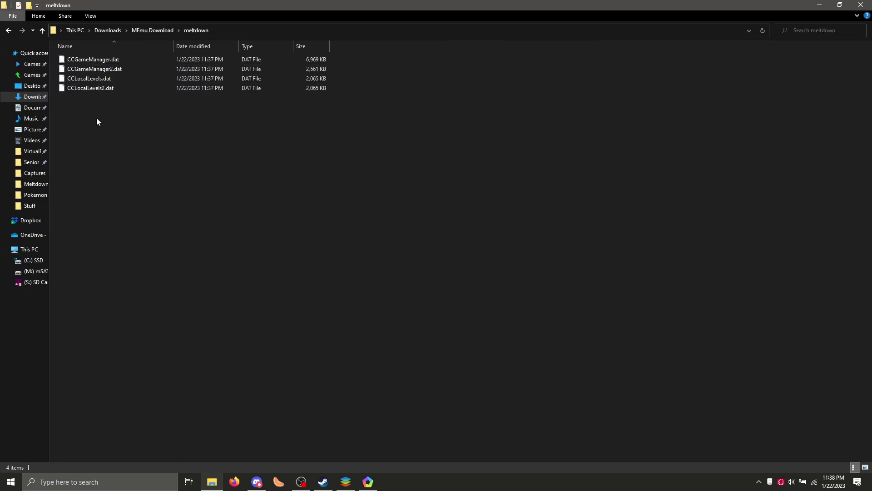
key(ctrl+a)
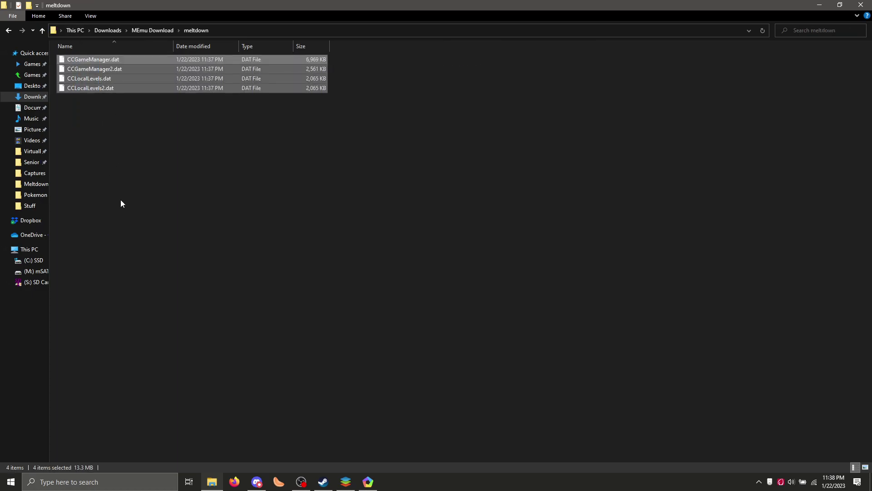
- Go to %localappdata% and open the GeometryDash folder
click(239, 32)
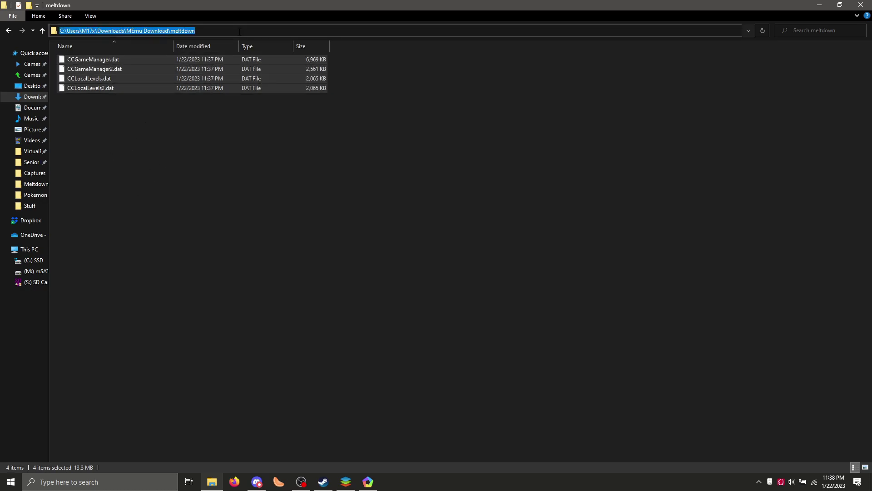
text(%local)
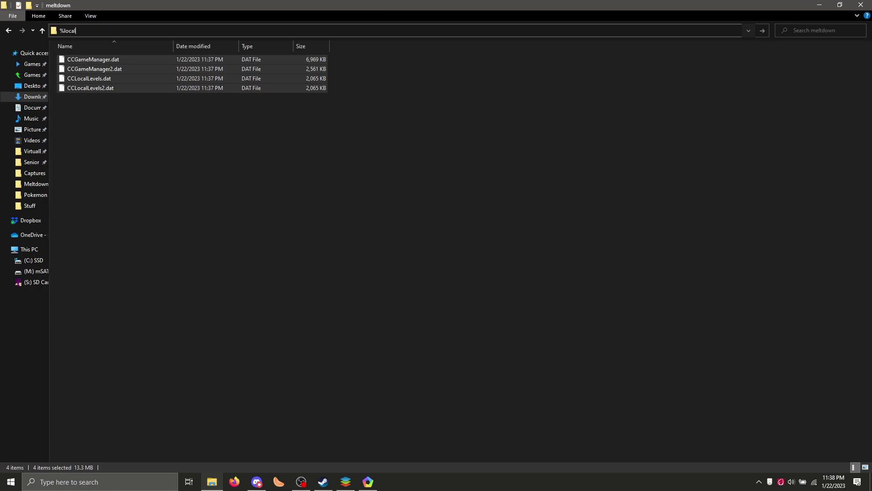
text(appdata%)
key(Return)
double_click(94, 383)
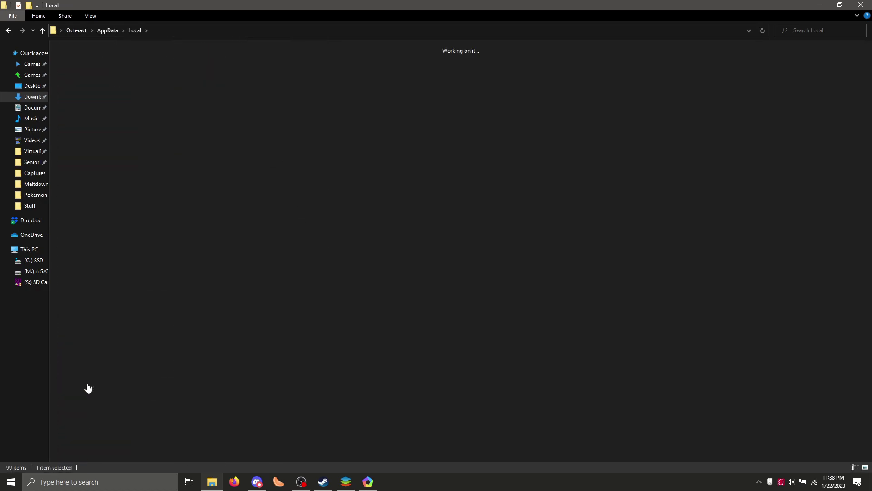
- Move the four existing .dat save files in the GeometryDash folder to the Recycle Bin
drag(298, 164, 63, 46)
key(Delete)
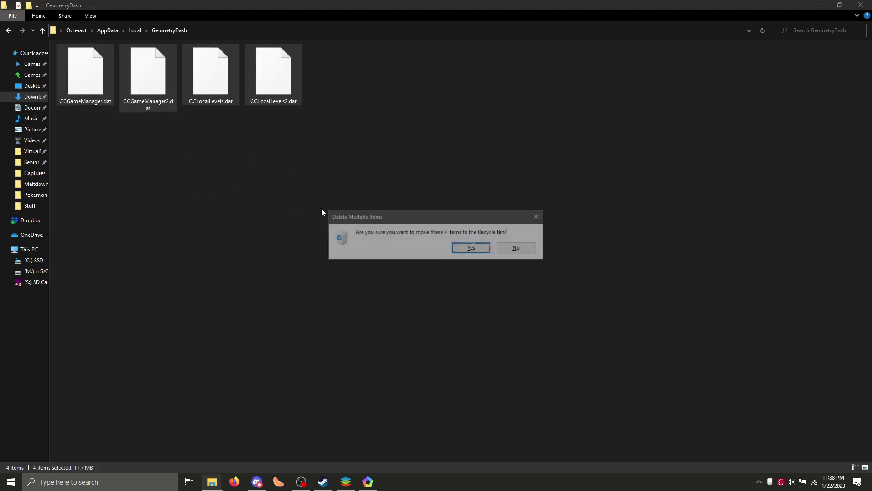
key(Return)
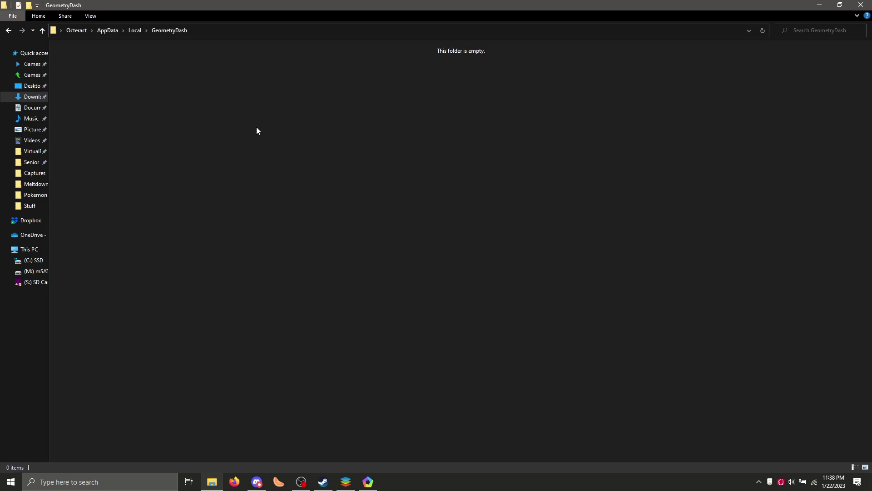
- Paste the Meltdown save files into the GeometryDash folder and close File Explorer
key(ctrl+z)
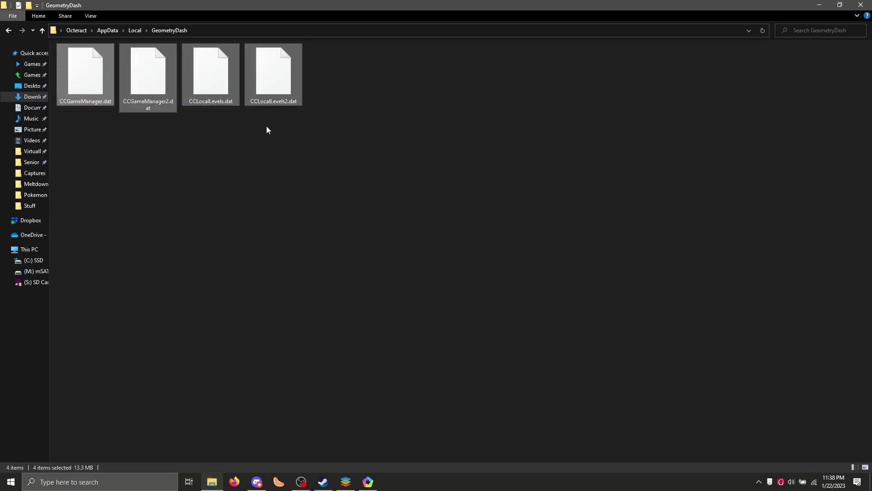
click(292, 164)
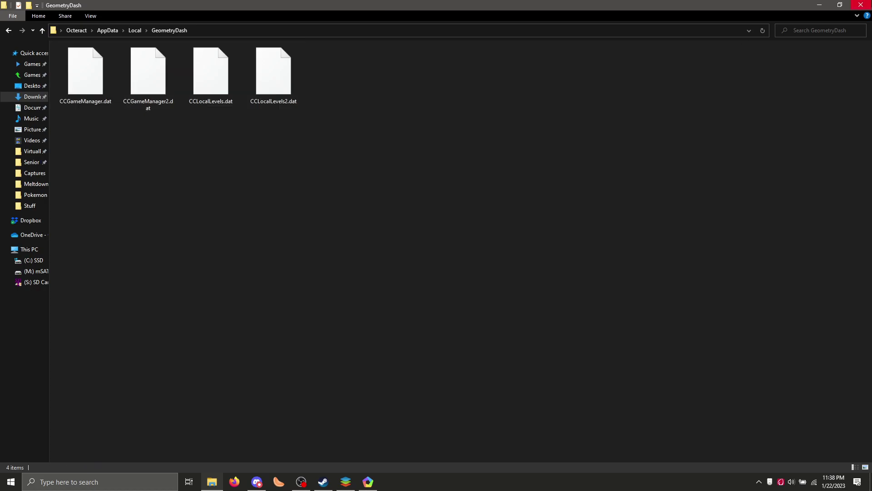
click(862, 5)
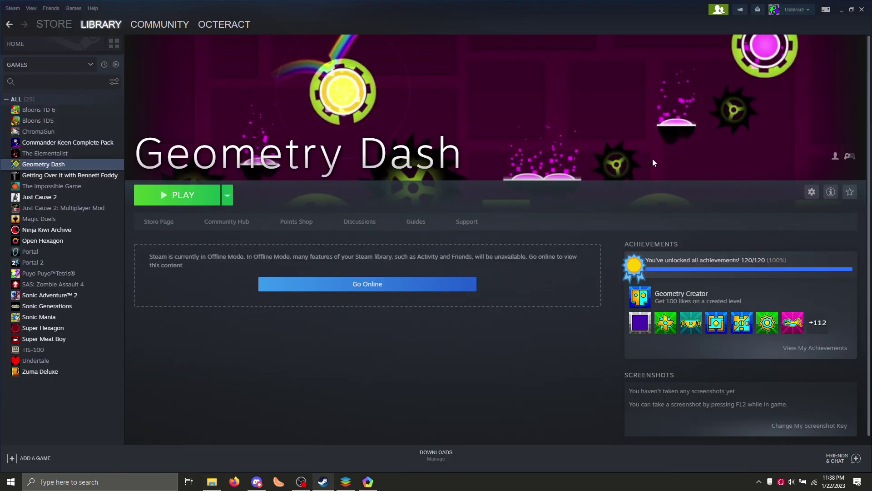
- Launch Geometry Dash from the Steam library and review the player's statistics from total jumps down to completed daily levels
click(206, 200)
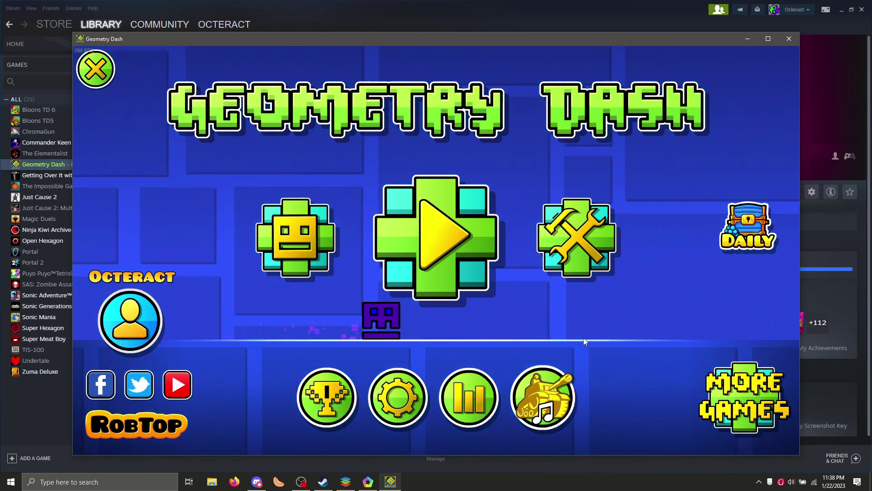
click(464, 394)
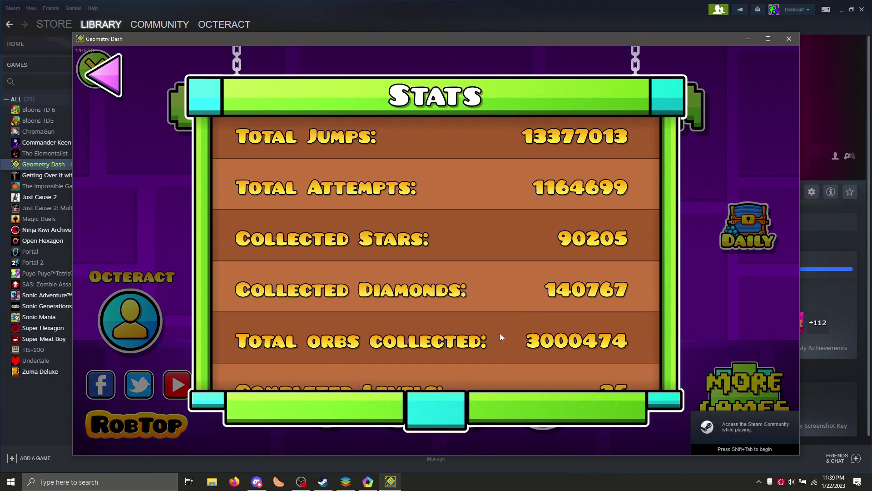
drag(500, 334, 491, 161)
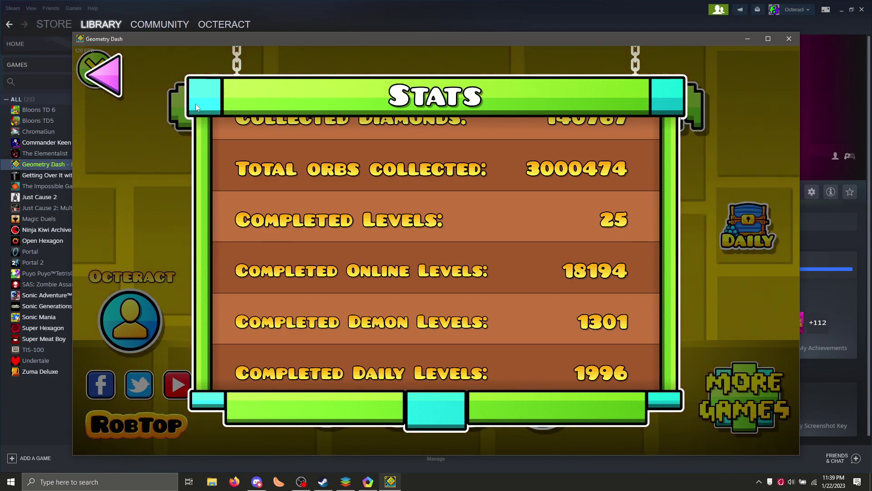
key(Escape)
- Open the icon kit, try several cubes on another icon page, and choose the cube with the eye patch
key(Return)
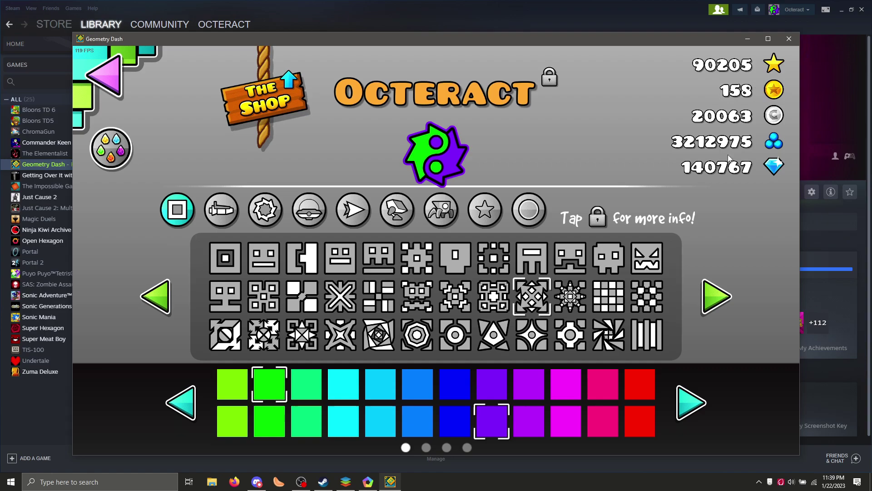
click(724, 299)
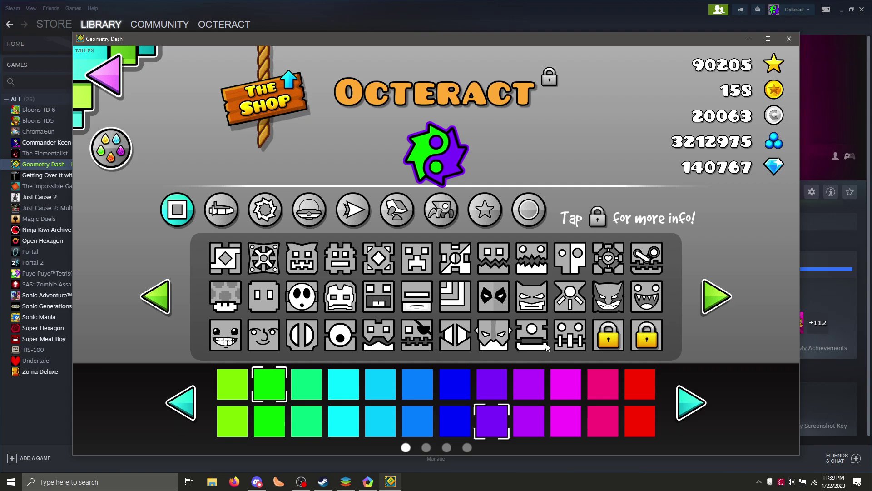
click(418, 335)
click(449, 334)
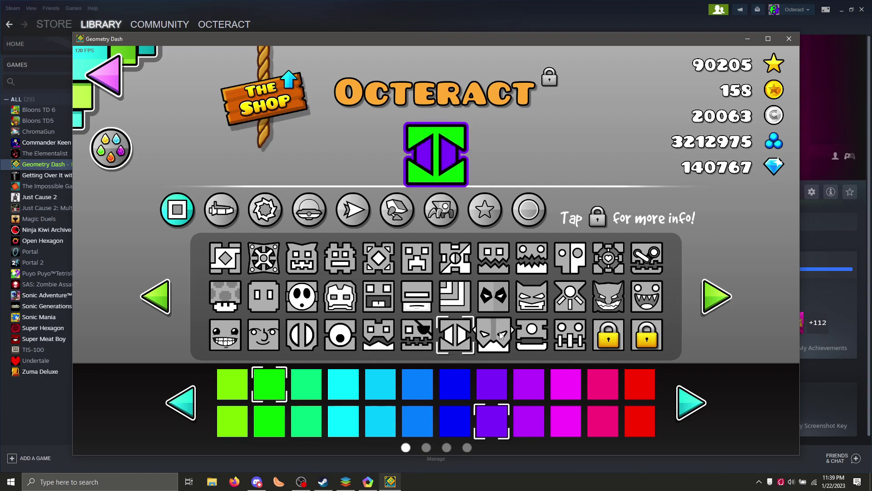
click(532, 337)
click(567, 347)
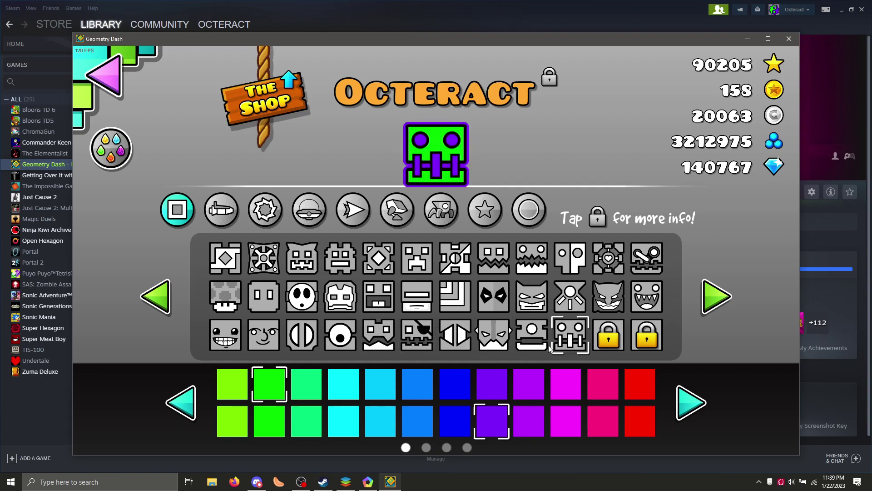
click(414, 342)
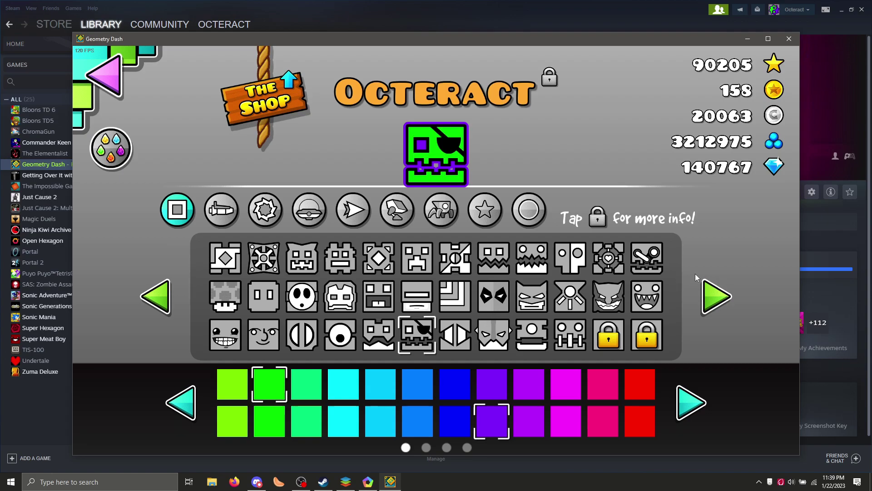
- Check the unlocked cubes on the other icon kit pages and return to the main menu
click(714, 295)
click(714, 294)
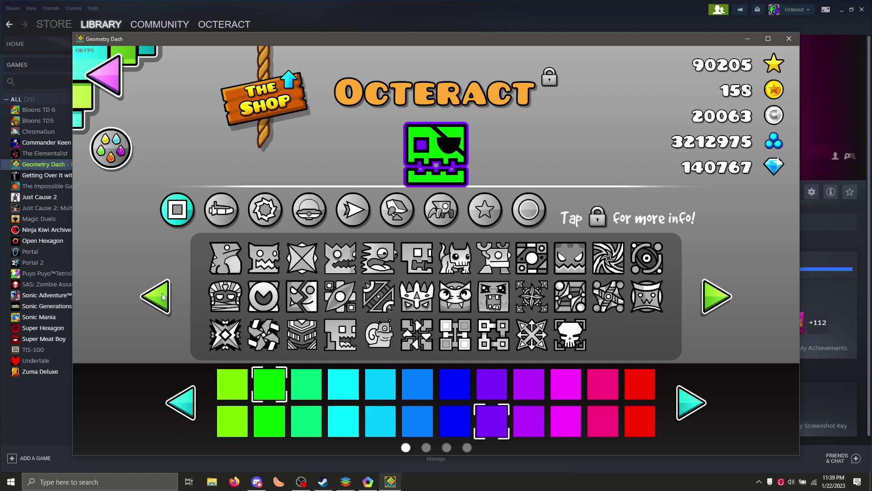
click(163, 296)
click(154, 296)
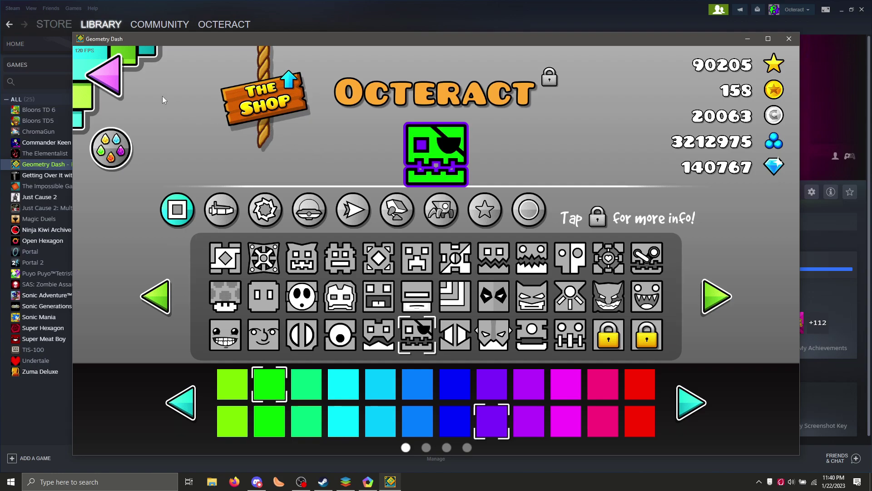
click(124, 76)
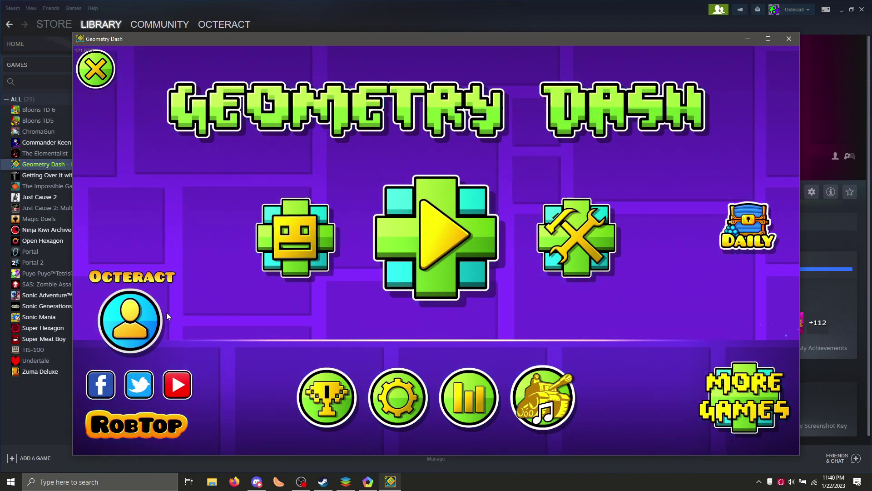
- Compare the star, coin and diamond totals on the account profile with those in the icon kit
click(141, 312)
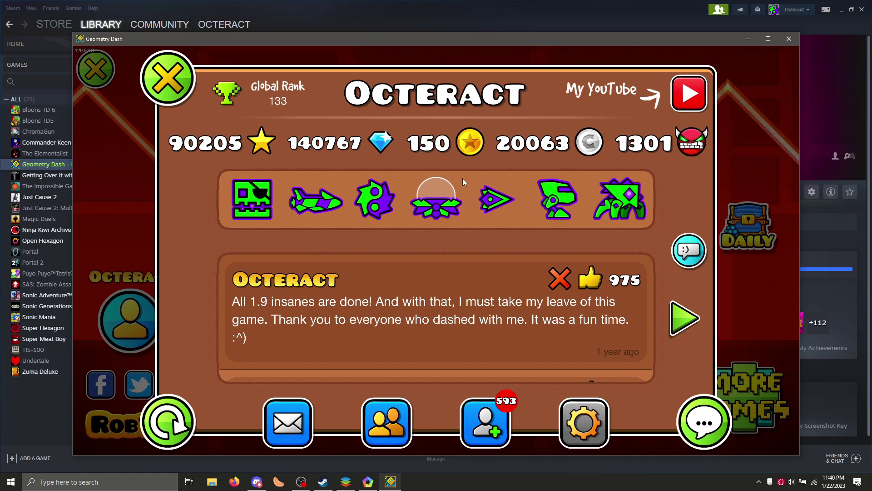
click(167, 78)
click(296, 234)
click(295, 237)
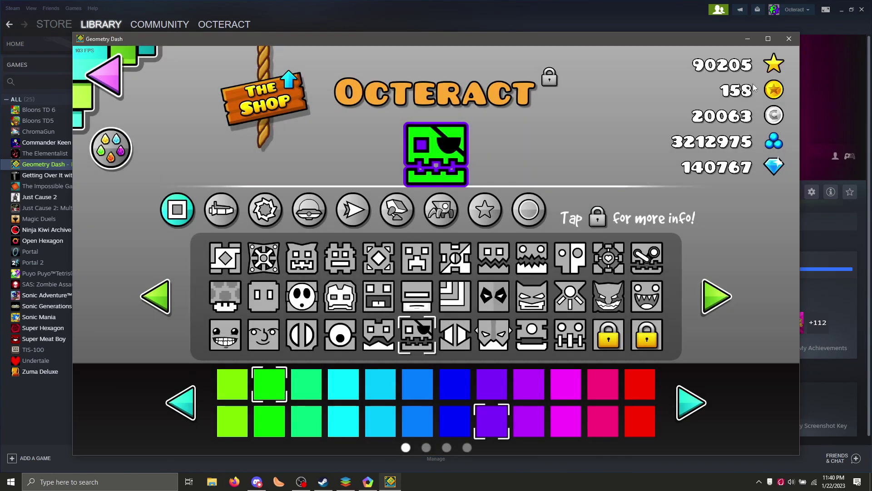
click(103, 75)
click(130, 320)
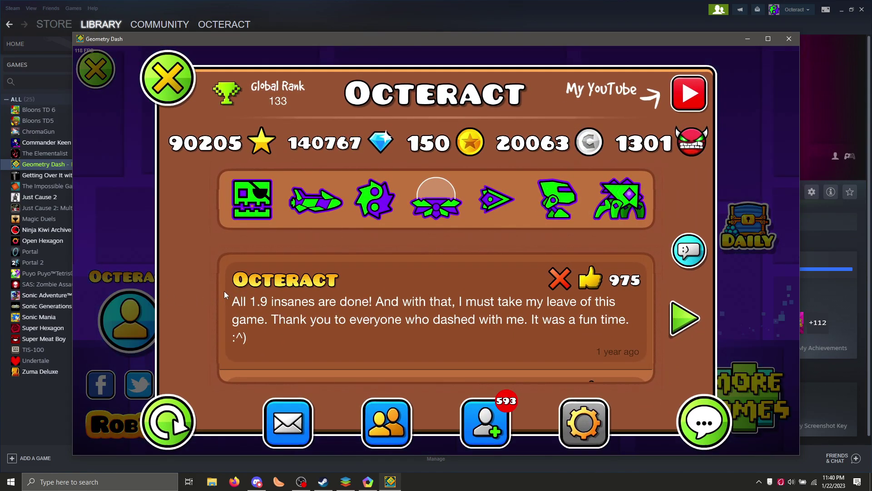
click(177, 97)
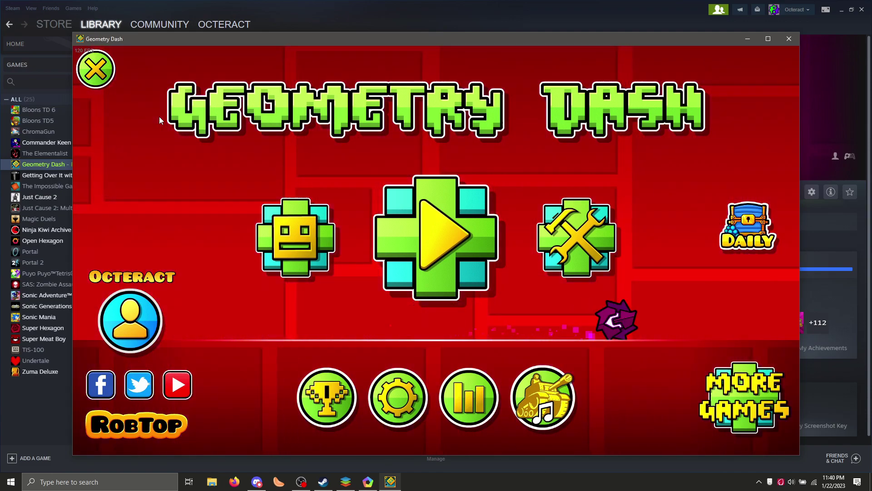
- Quit Geometry Dash and open the GeometryDash folder under %localappdata% in File Explorer
click(96, 69)
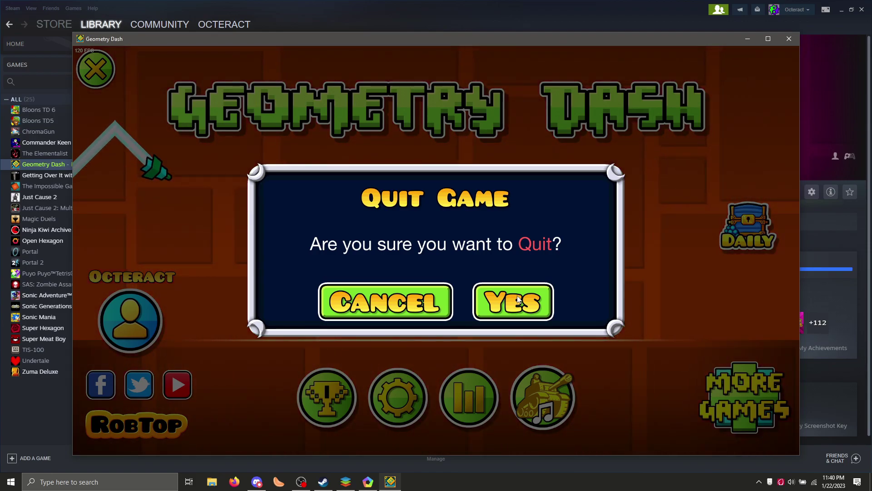
drag(518, 299, 471, 313)
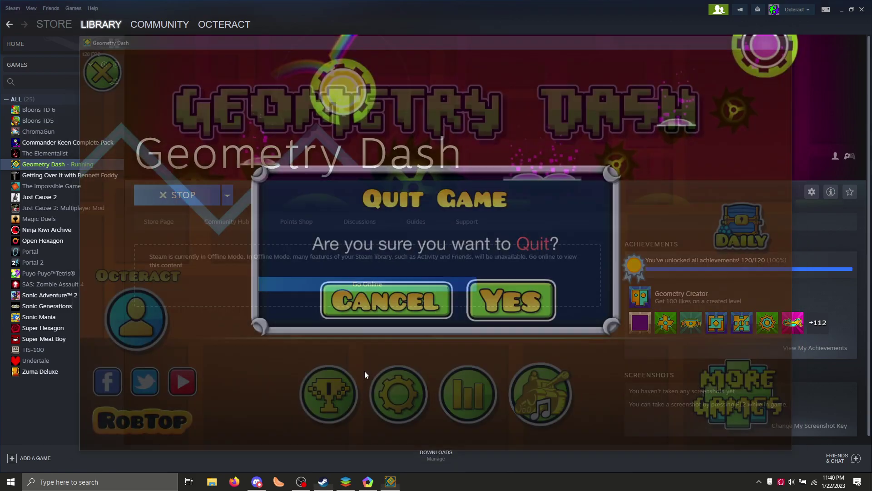
click(213, 481)
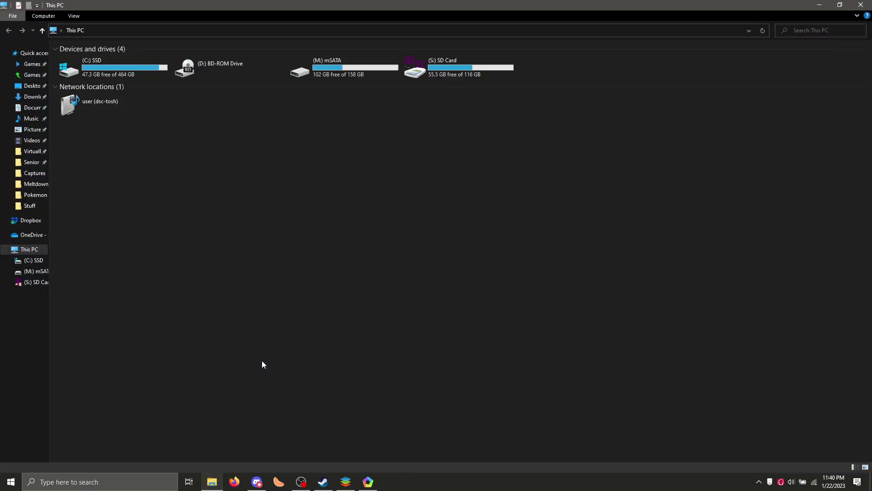
click(180, 31)
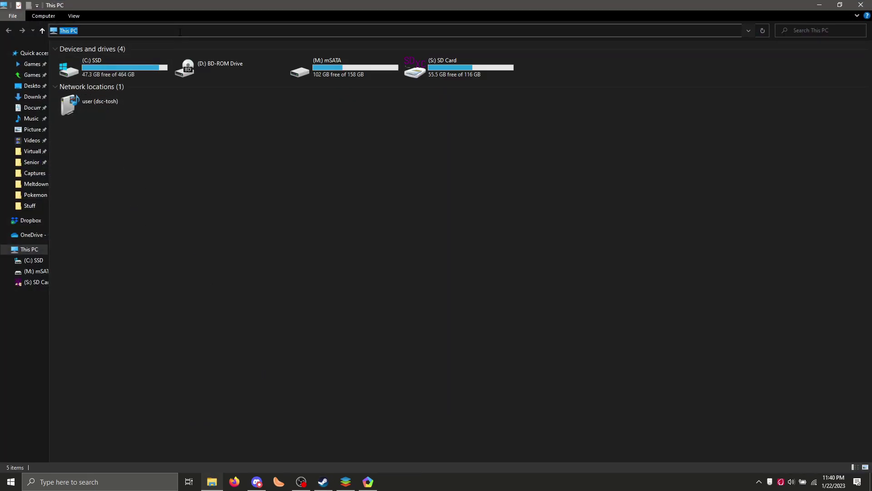
text(%localappdata%)
key(Return)
double_click(135, 387)
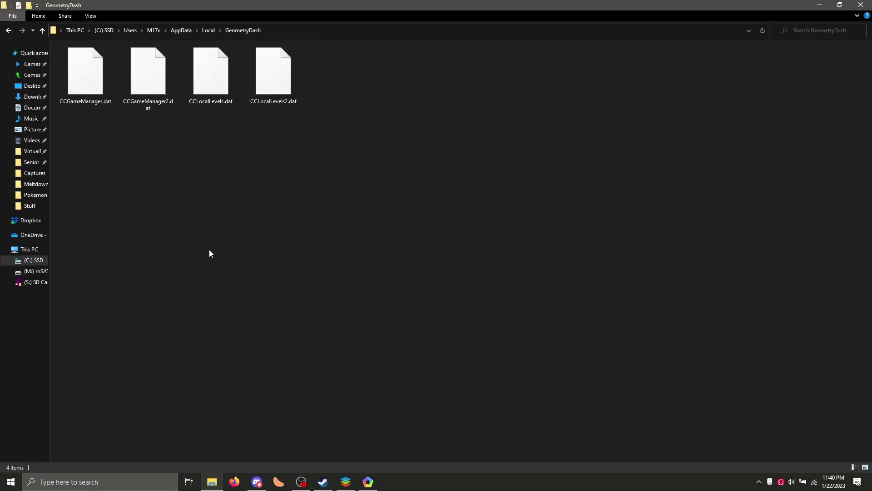
- Delete all four .dat save files from the GeometryDash folder and minimize File Explorer
drag(362, 146, 56, 42)
key(Delete)
key(Return)
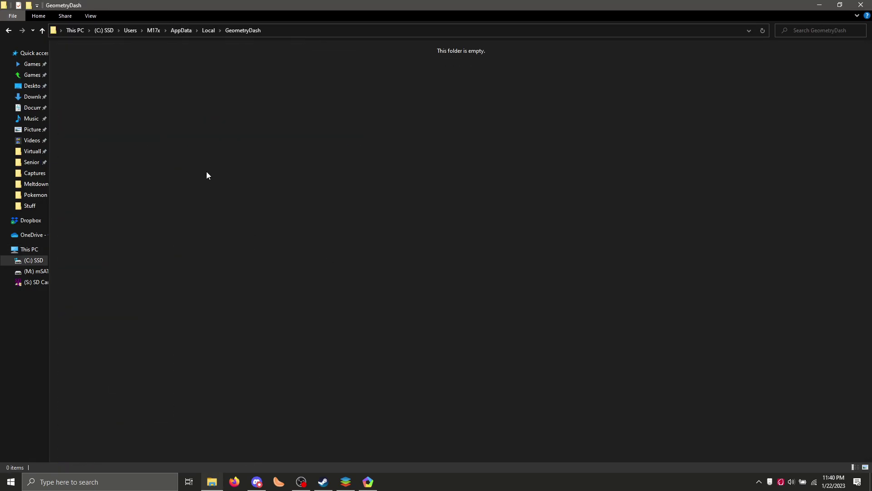
click(820, 5)
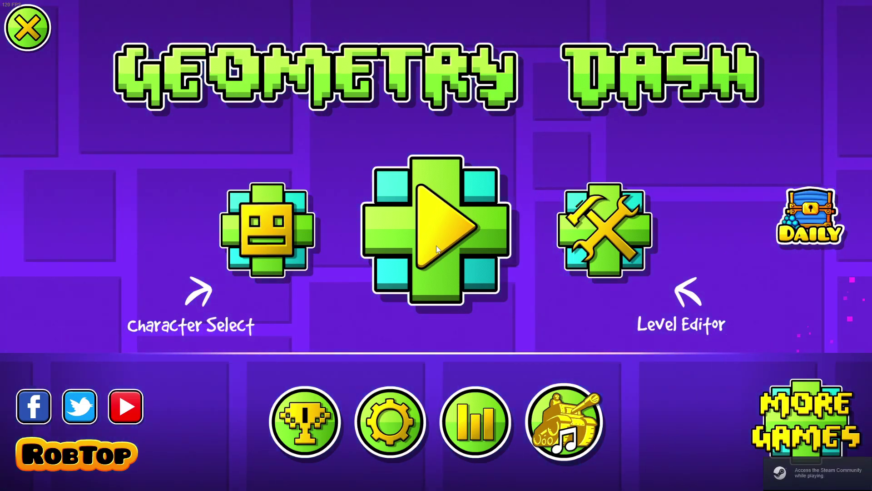
- Lower the music volume to slightly above half in the Geometry Dash settings and close them
click(390, 422)
drag(583, 321, 452, 331)
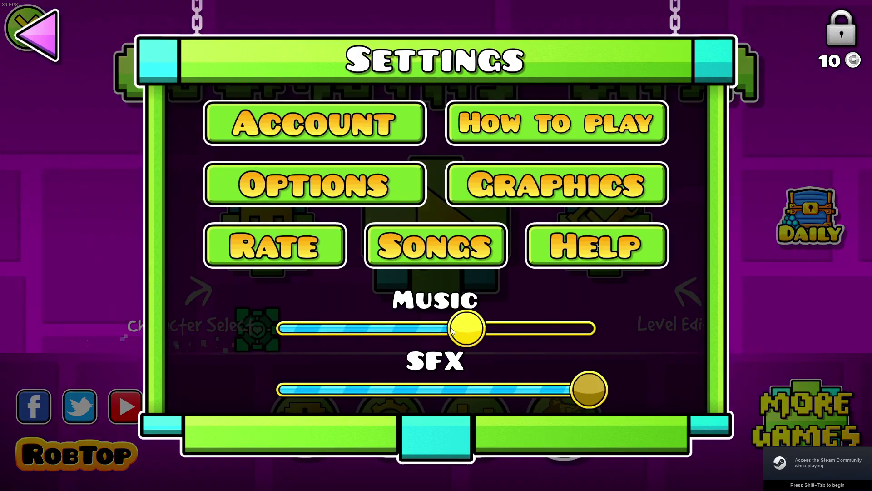
key(Escape)
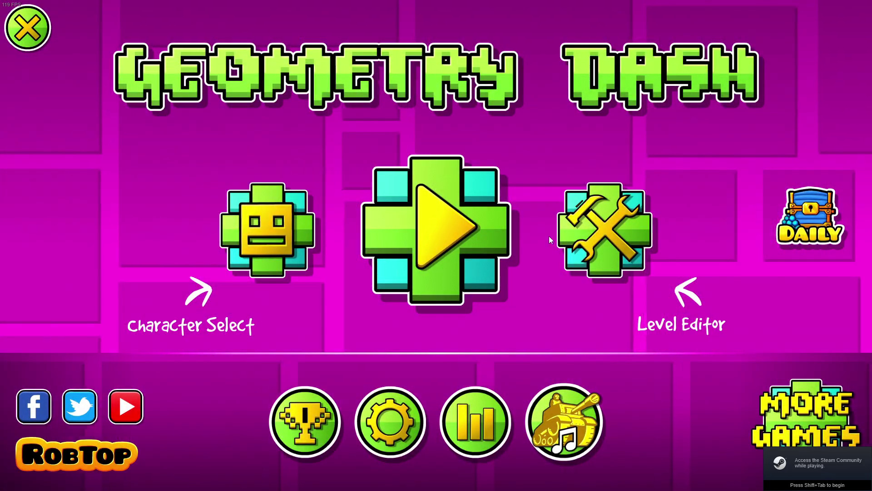
- Search the online users for the player's own username and open the matching profile
click(593, 223)
click(666, 390)
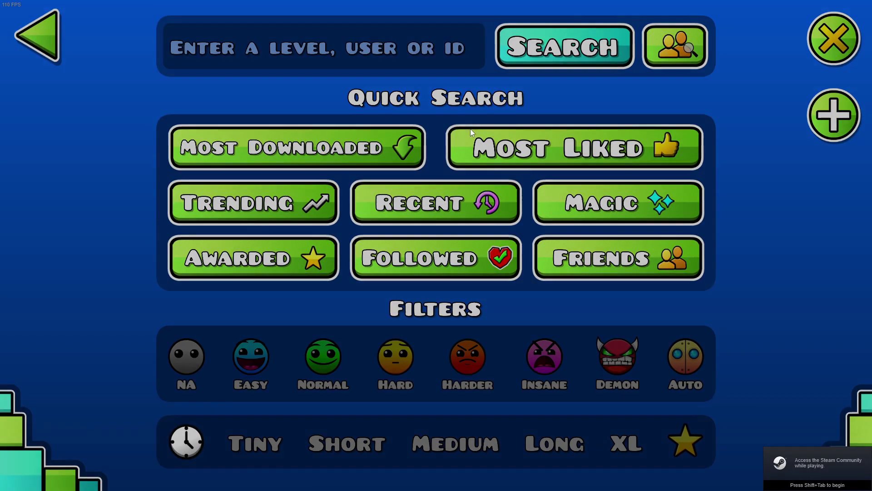
click(359, 41)
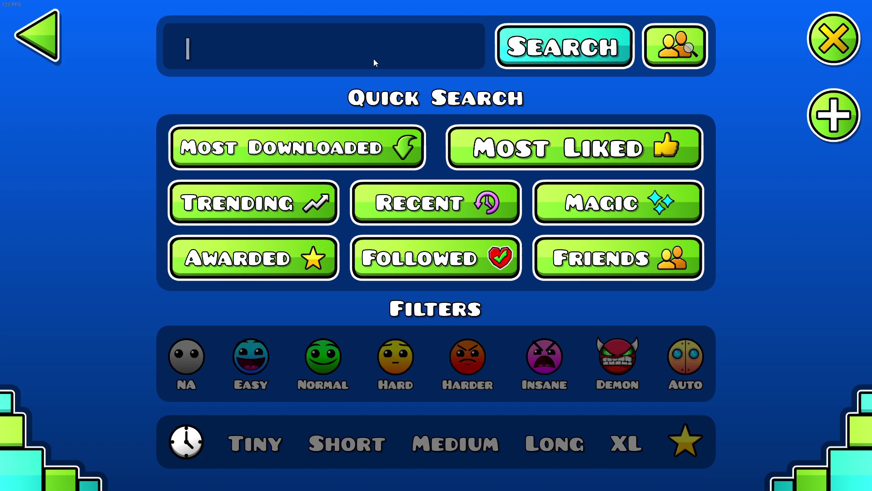
text(OCTERACT)
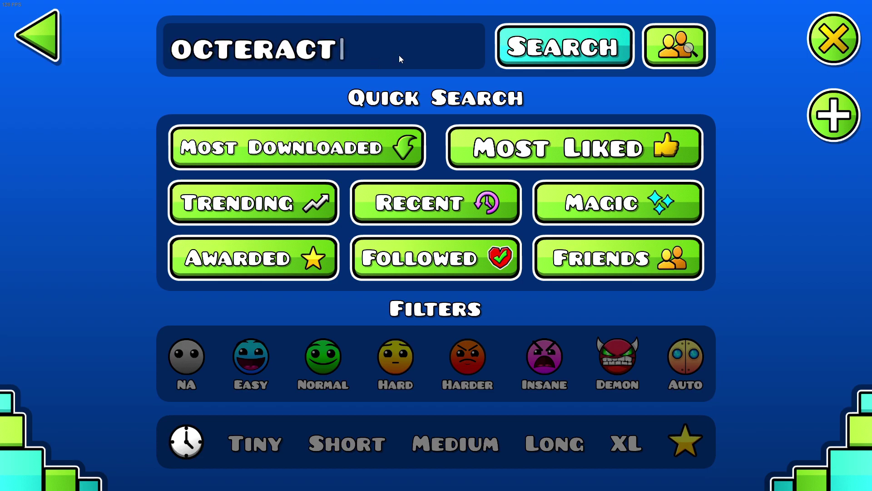
click(676, 45)
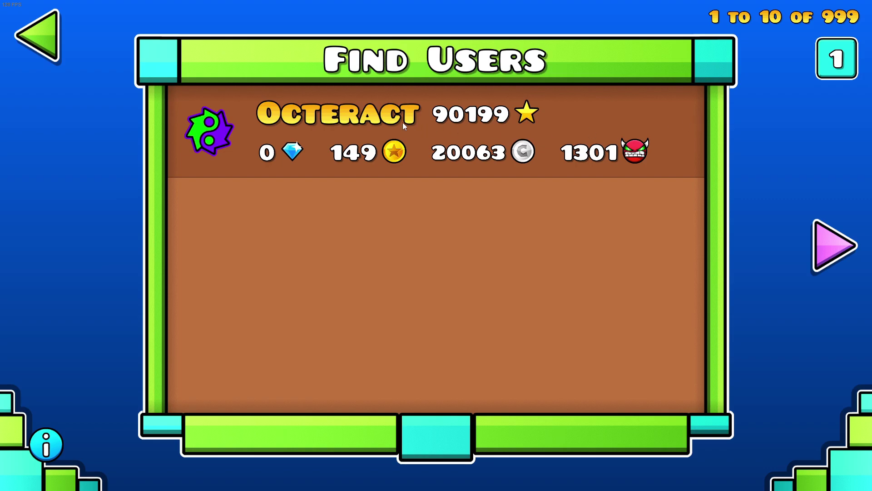
click(403, 123)
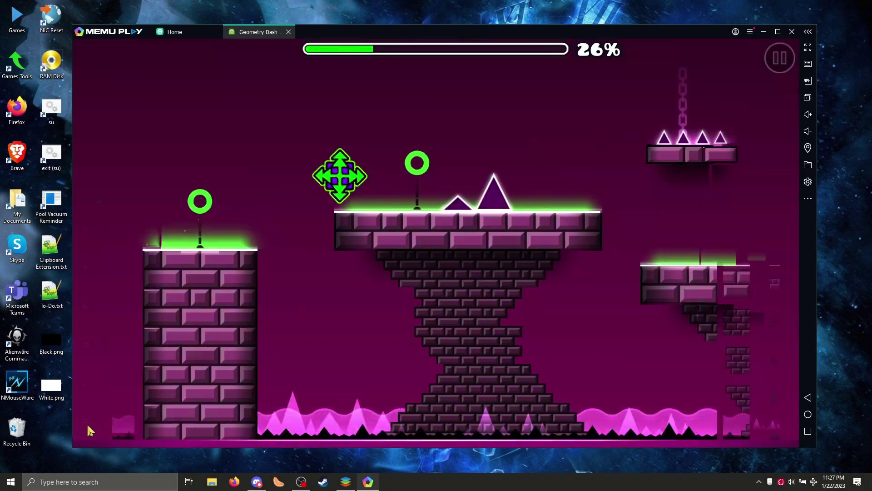
- Play the Meltdown level through the end of its first cube section and the whole following ship section
click(87, 426)
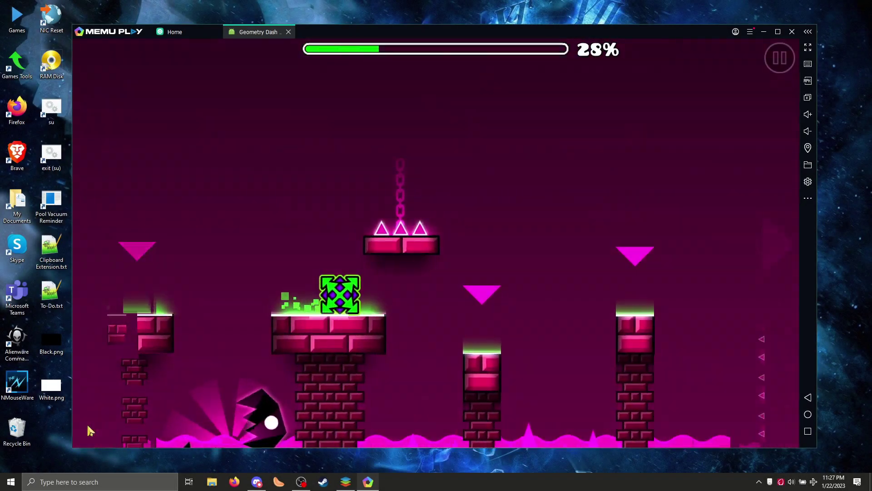
click(88, 426)
click(88, 426)
click(88, 426)
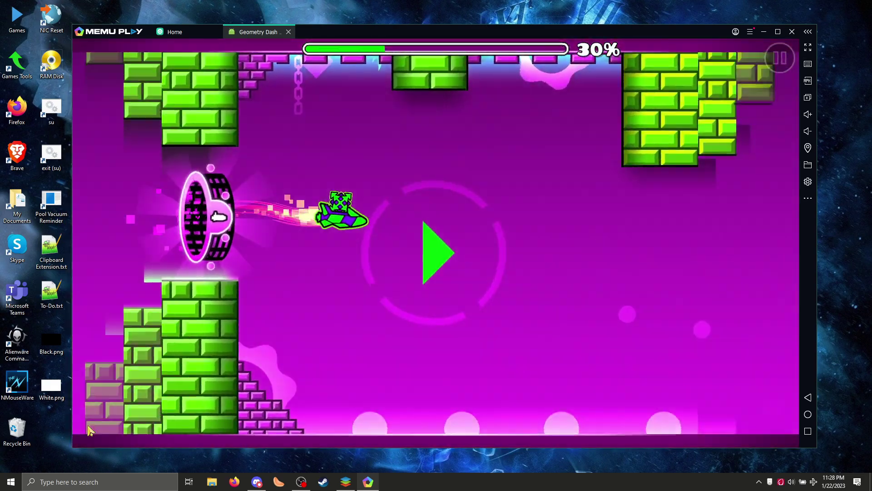
click(88, 425)
key(space)
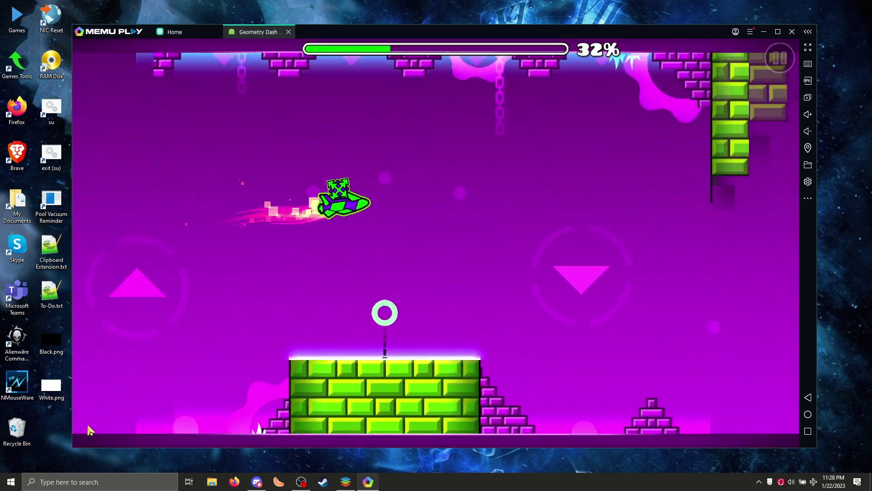
key(space)
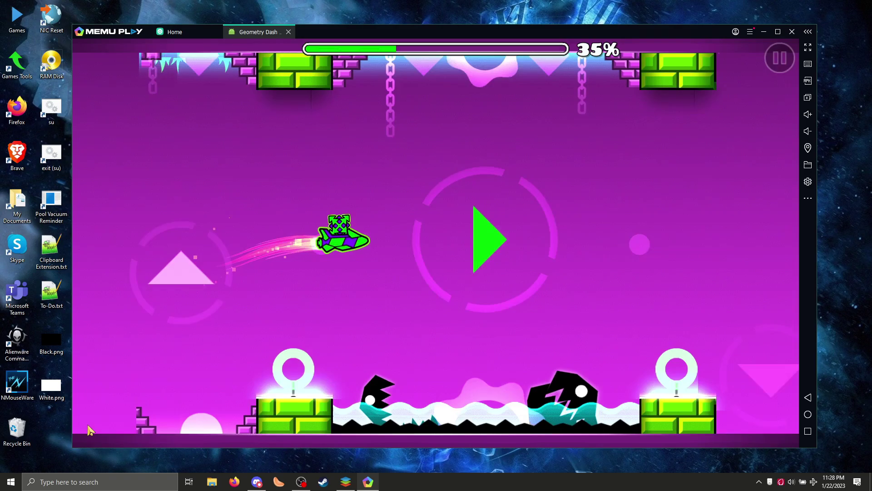
key(space)
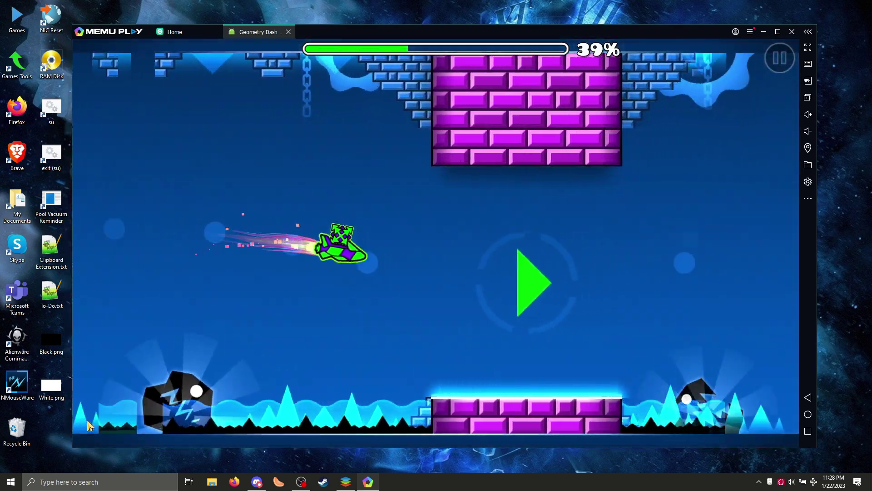
key(space)
key(space)
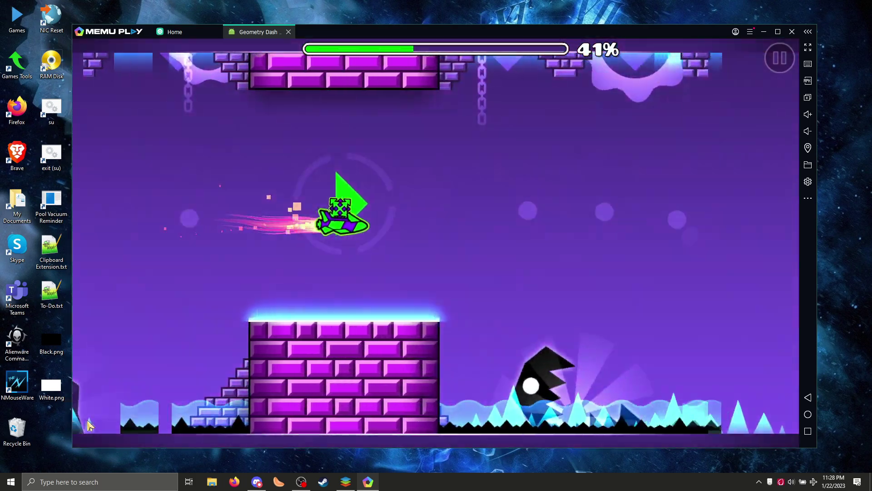
key(space)
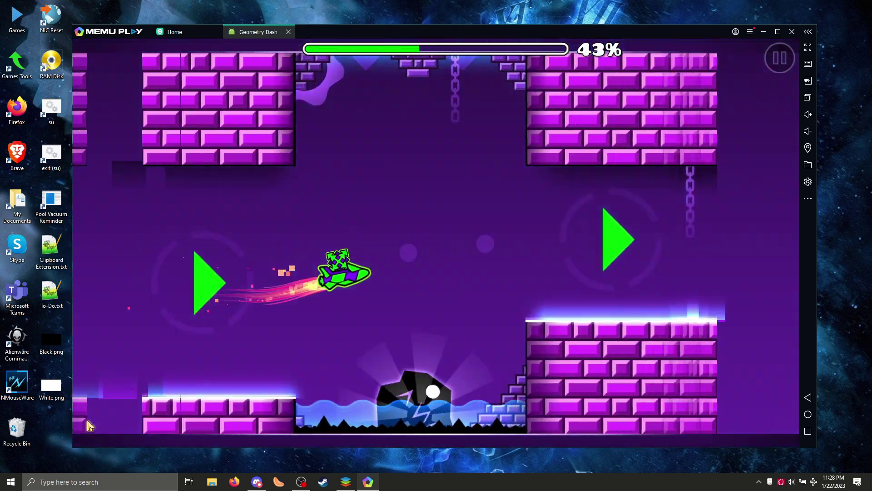
key(space)
key(space)
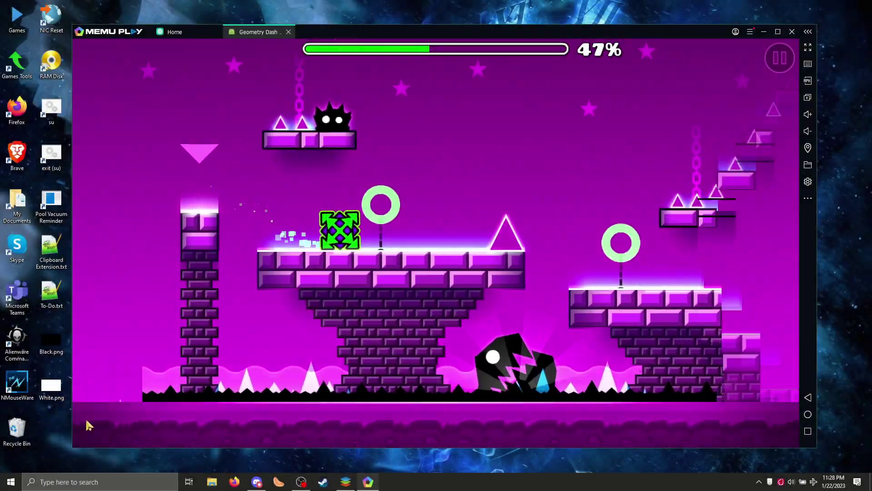
- Jump the cube across the pillars, spikes and rings after the ship section and fly into the next ship section
click(86, 421)
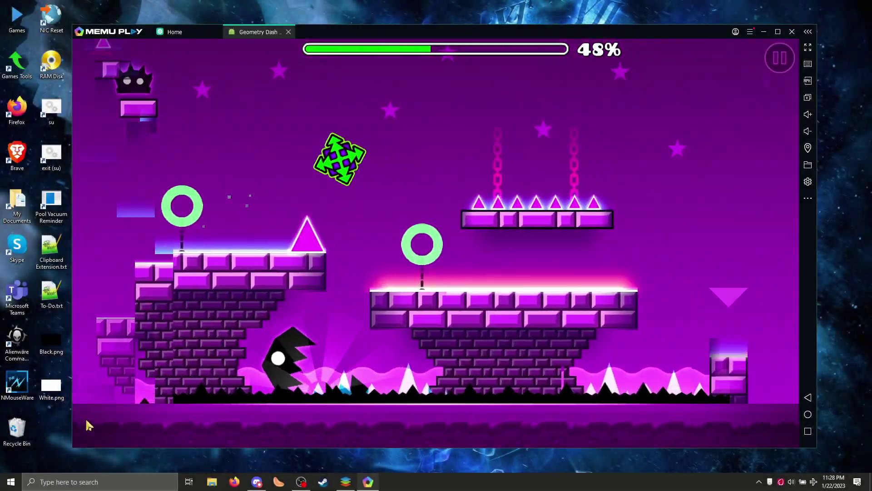
click(89, 425)
click(86, 421)
click(86, 420)
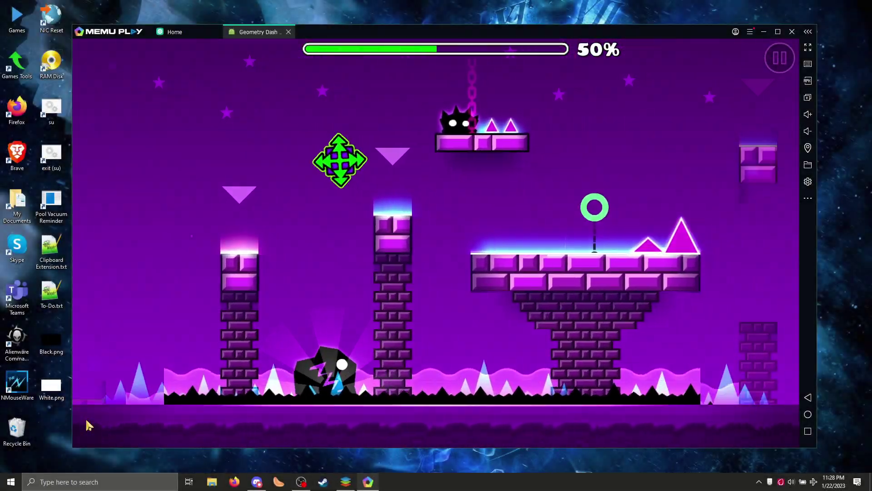
click(86, 421)
click(89, 424)
click(89, 425)
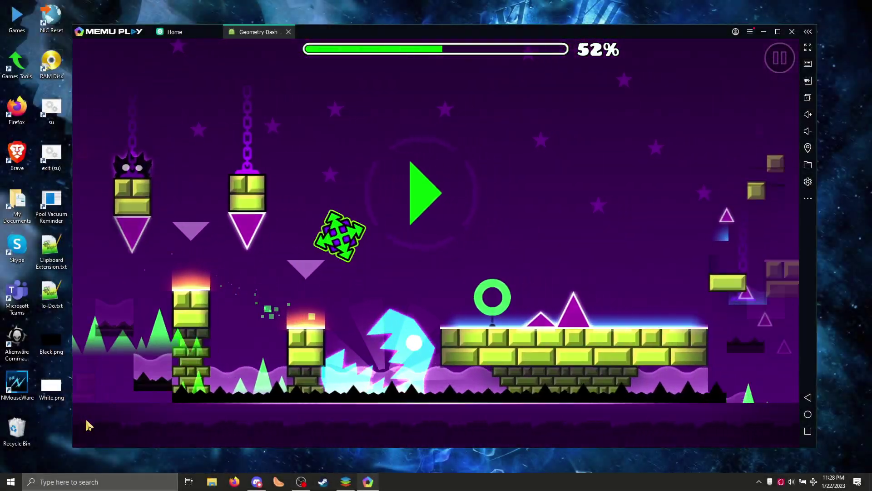
click(89, 425)
click(88, 425)
click(89, 425)
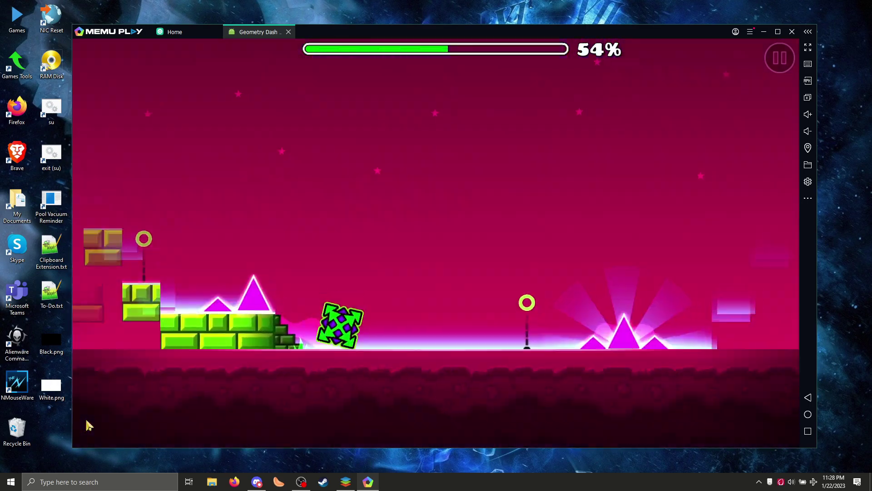
click(89, 425)
click(86, 420)
click(86, 421)
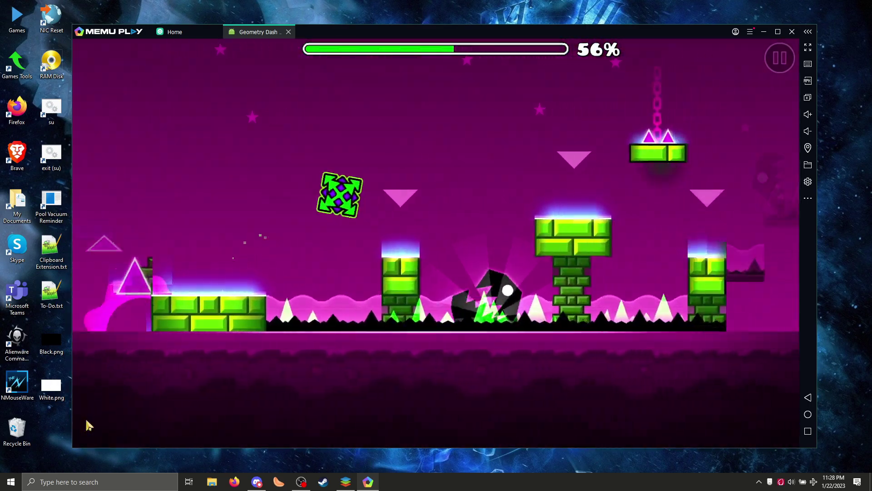
click(86, 420)
click(86, 421)
click(86, 421)
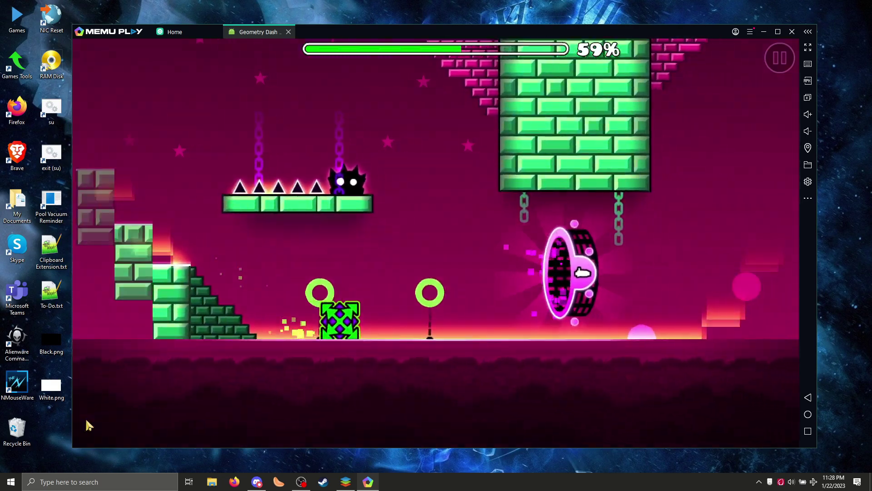
click(86, 421)
click(89, 424)
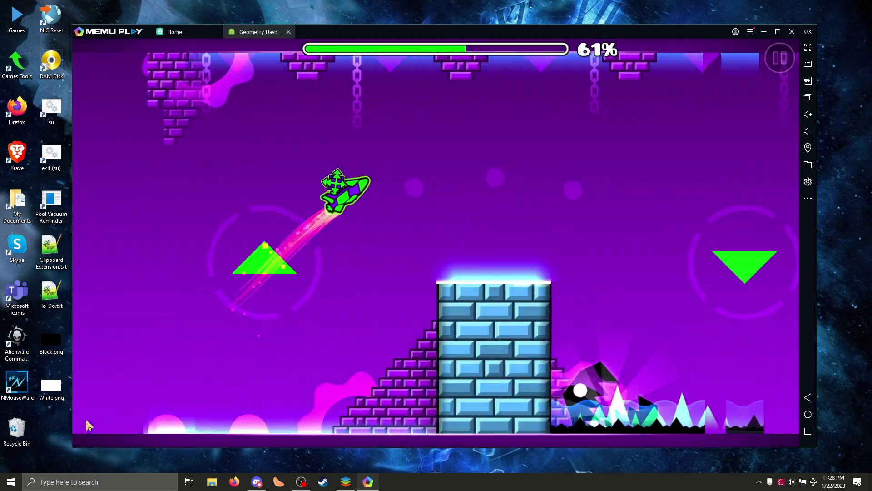
click(89, 424)
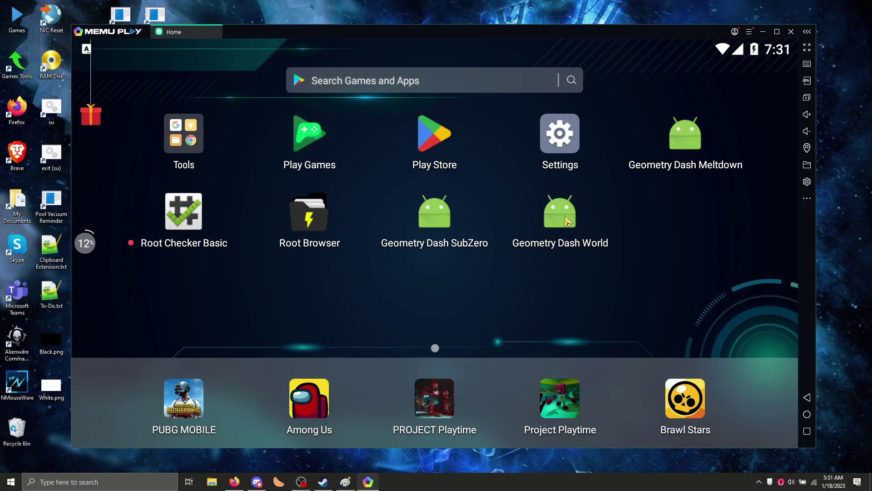
- Launch Geometry Dash World and check the player profile from the main menu
click(560, 231)
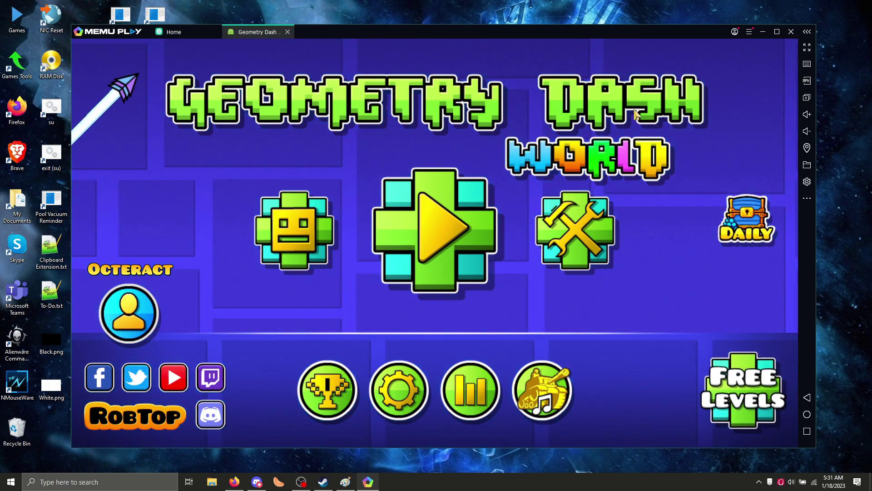
click(129, 313)
click(166, 71)
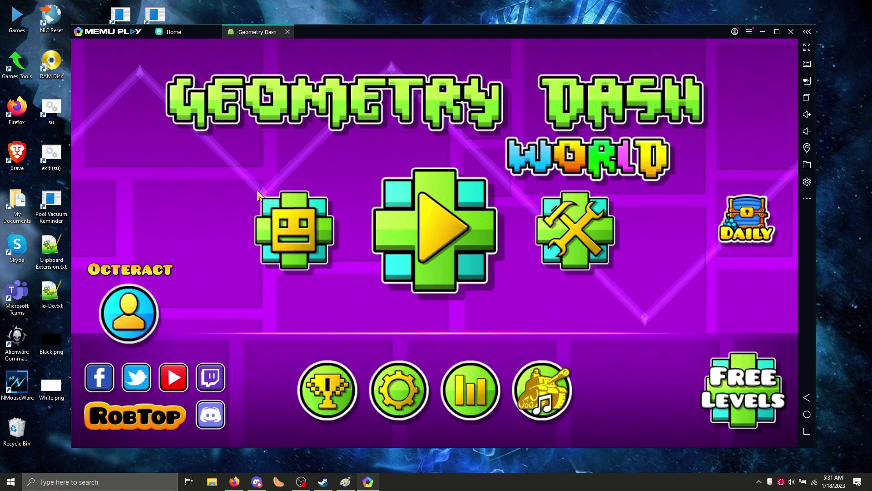
- Review the unlocked icons and colours in the World icon kit, and return to the main menu
click(292, 229)
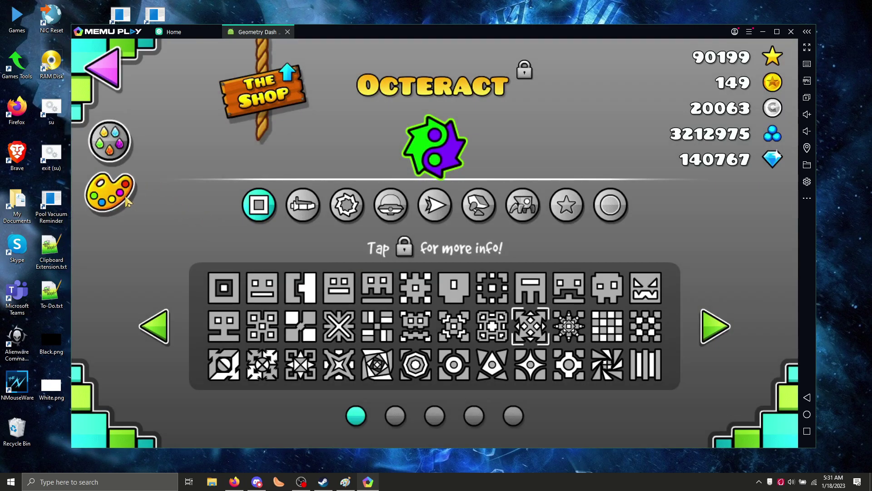
click(128, 201)
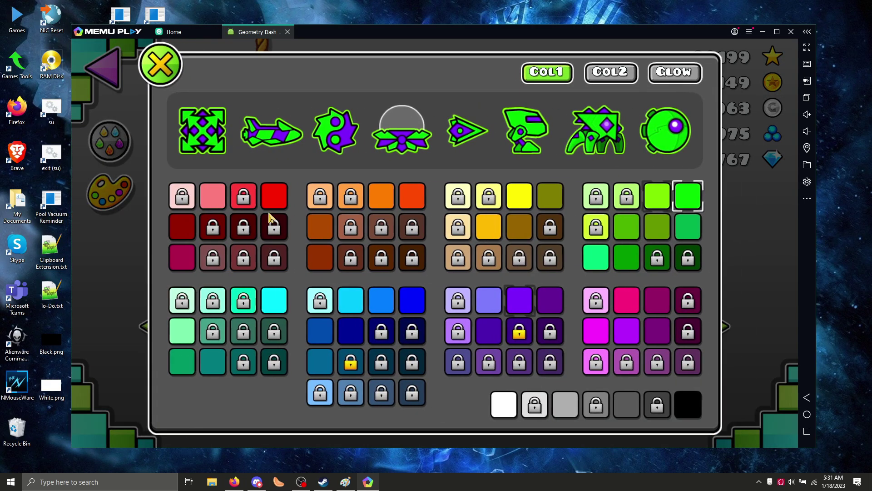
key(Escape)
key(Escape)
- Open the online saved levels and filter them to folder 5, Try These
click(546, 227)
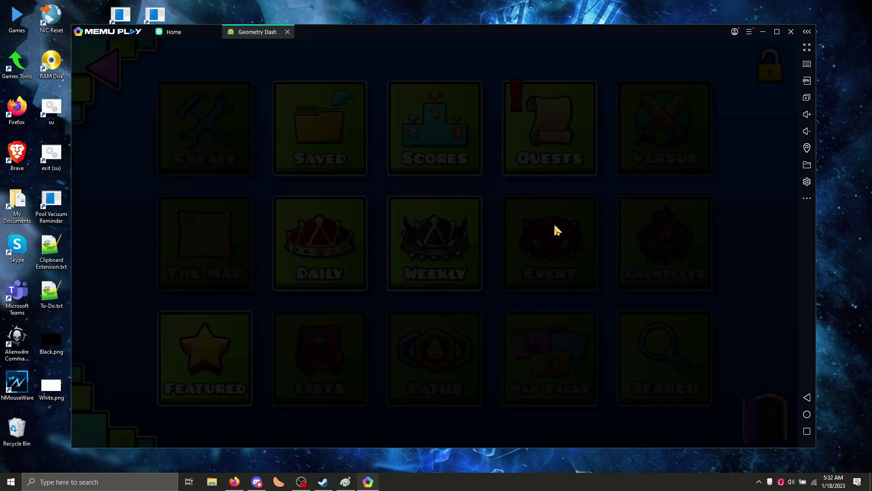
click(347, 154)
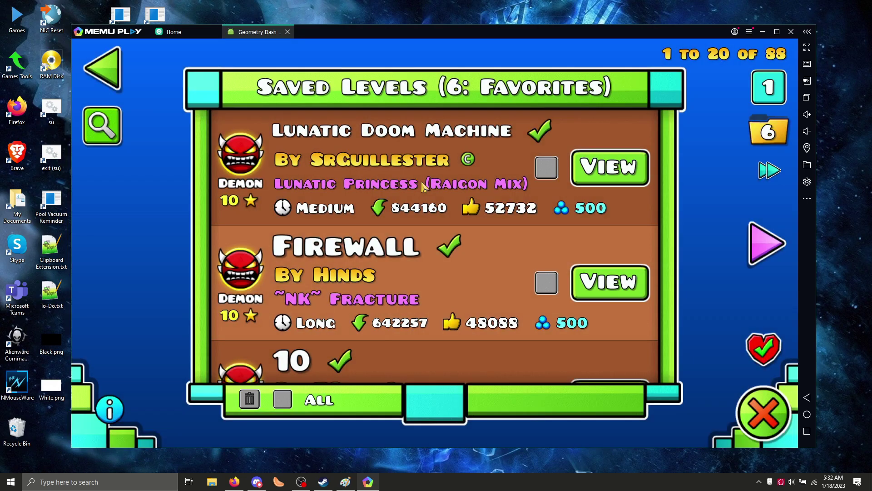
click(766, 134)
click(452, 231)
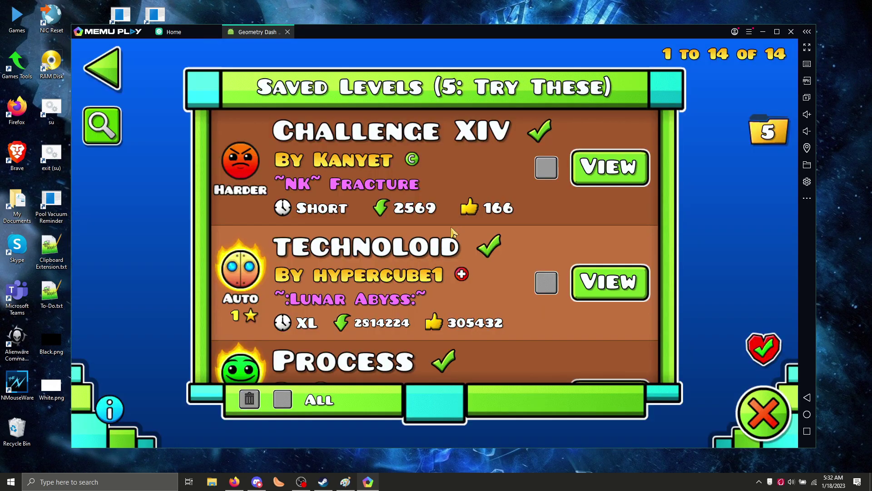
- Open the saved level Challenge XIV, start it and jump over the first groups of spikes
click(586, 181)
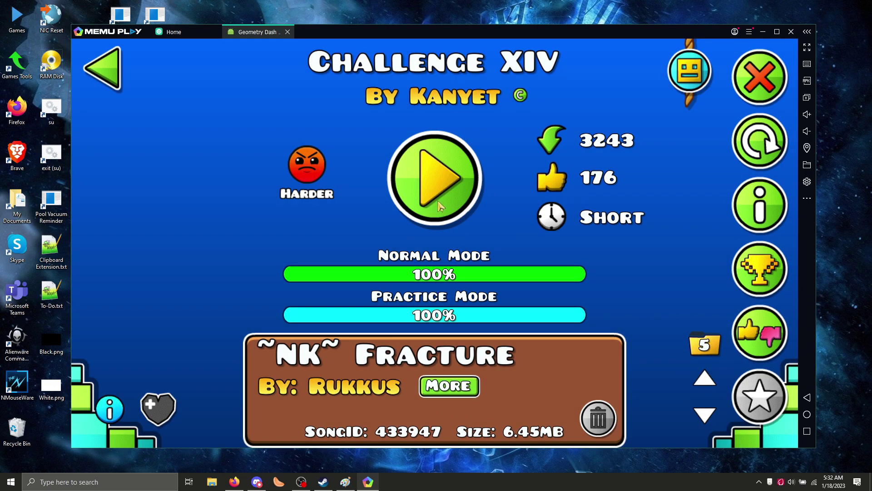
click(440, 207)
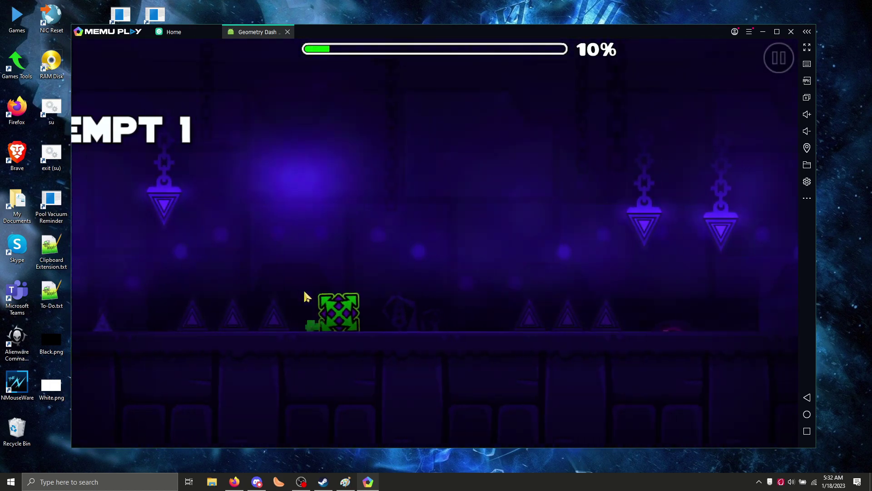
click(305, 296)
click(305, 296)
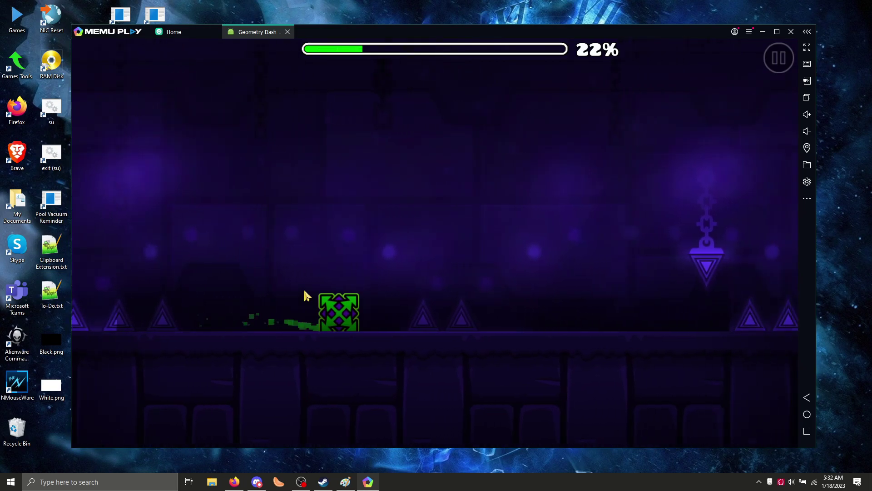
click(305, 296)
click(306, 296)
click(305, 296)
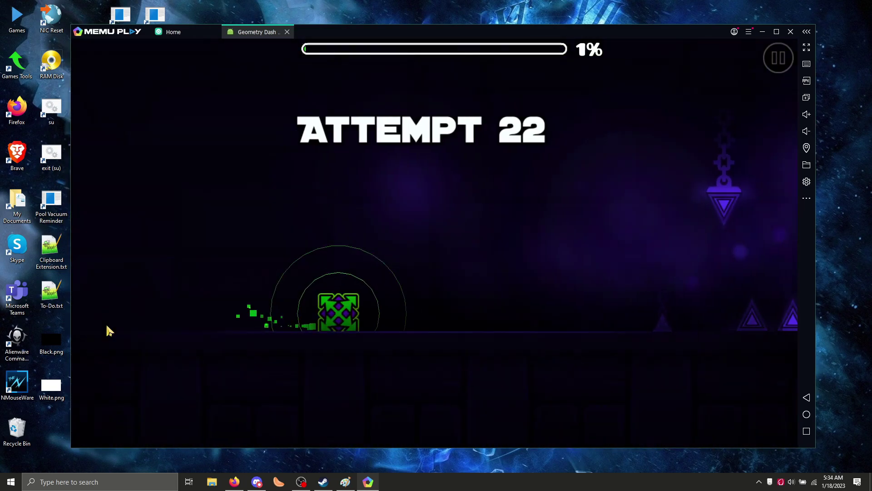
- Play attempt 22 of Challenge XIV from the start, clearing the cube section's spikes and entering the ball portal
click(109, 331)
click(109, 331)
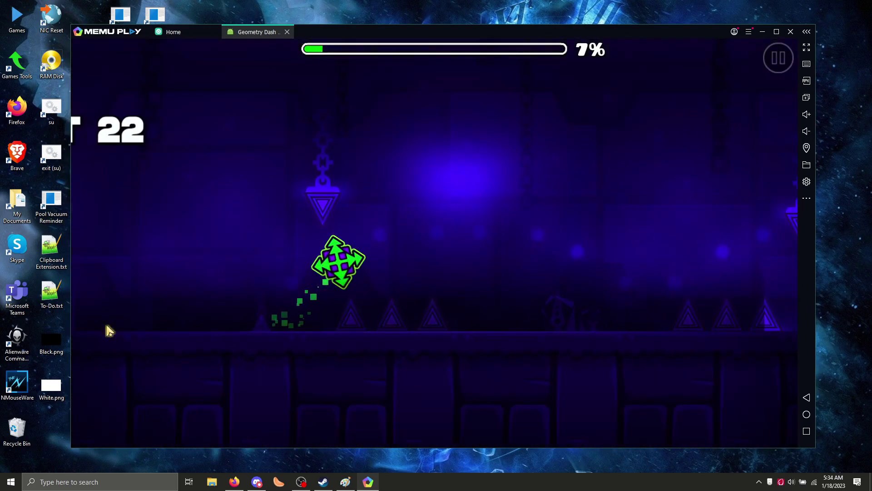
click(108, 327)
click(108, 327)
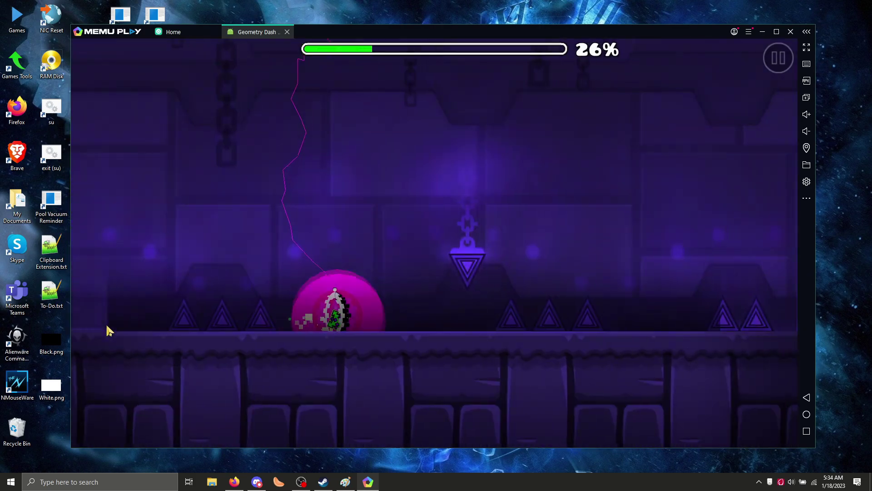
click(106, 325)
click(107, 325)
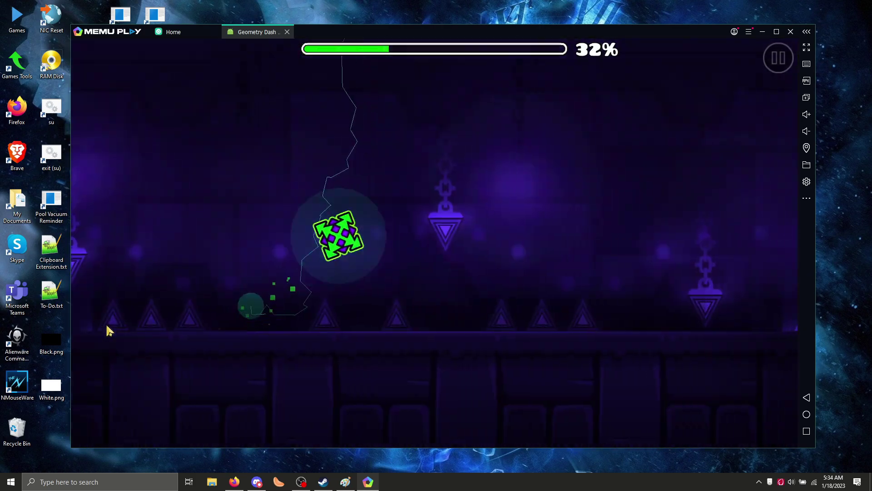
click(106, 325)
click(107, 327)
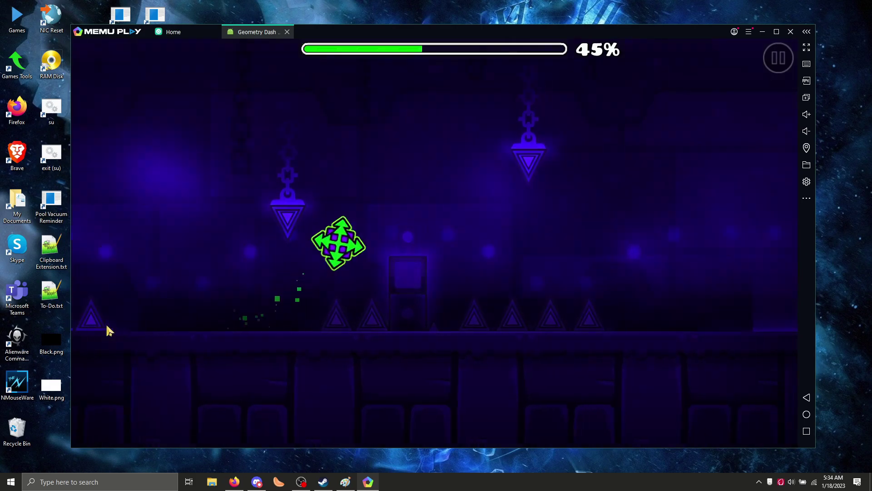
click(107, 326)
click(108, 327)
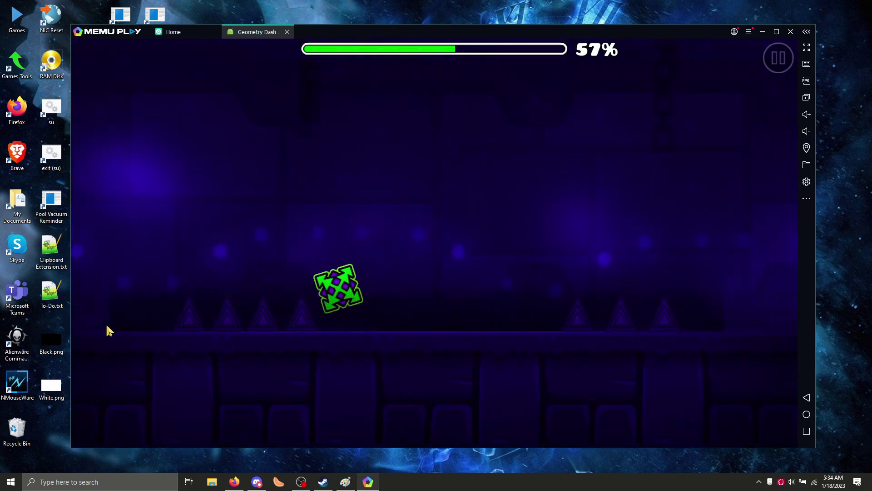
click(107, 324)
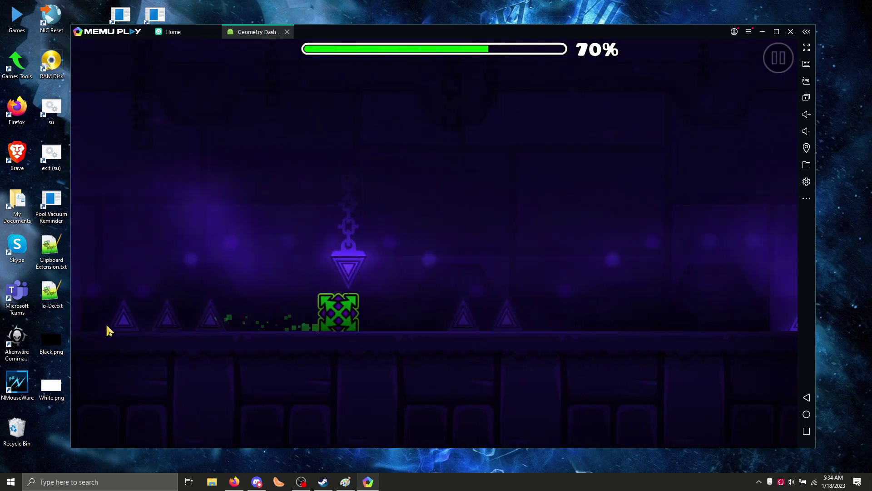
click(107, 325)
click(107, 325)
click(107, 326)
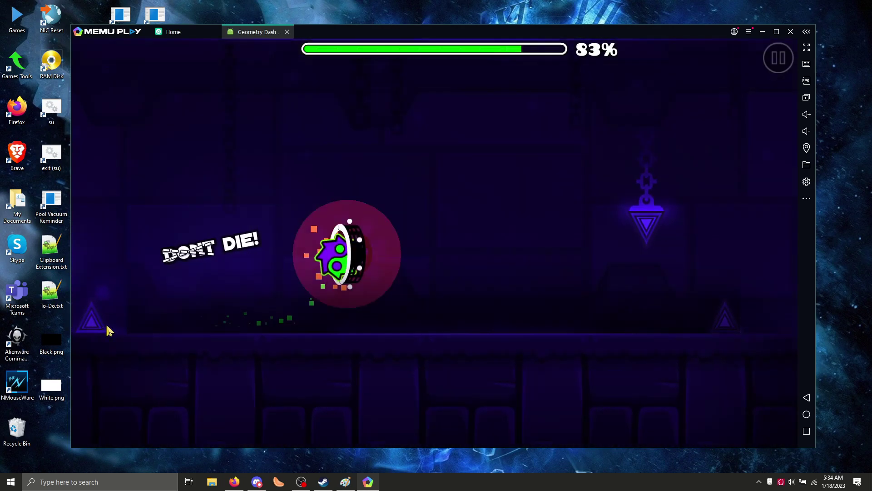
click(107, 326)
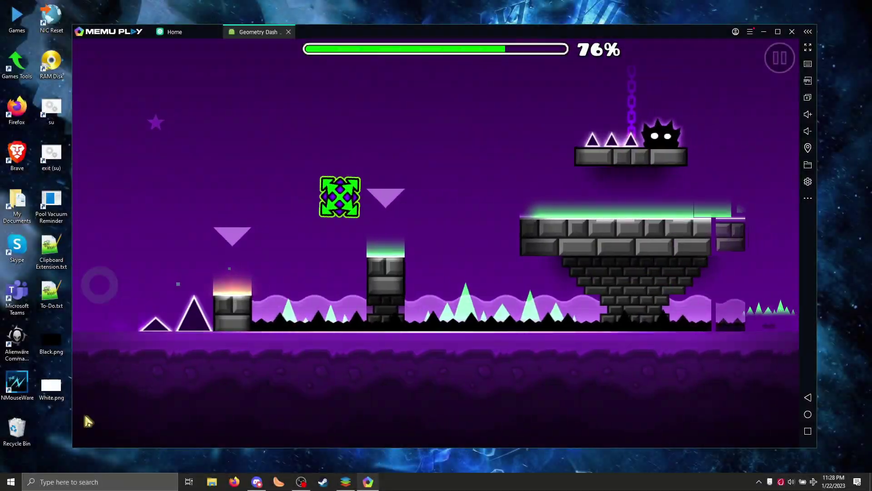
- Jump across the stone pillars of The Seven Seas, collect the coin on the low platform and enter the ship portal
click(84, 415)
click(84, 416)
click(85, 416)
click(85, 416)
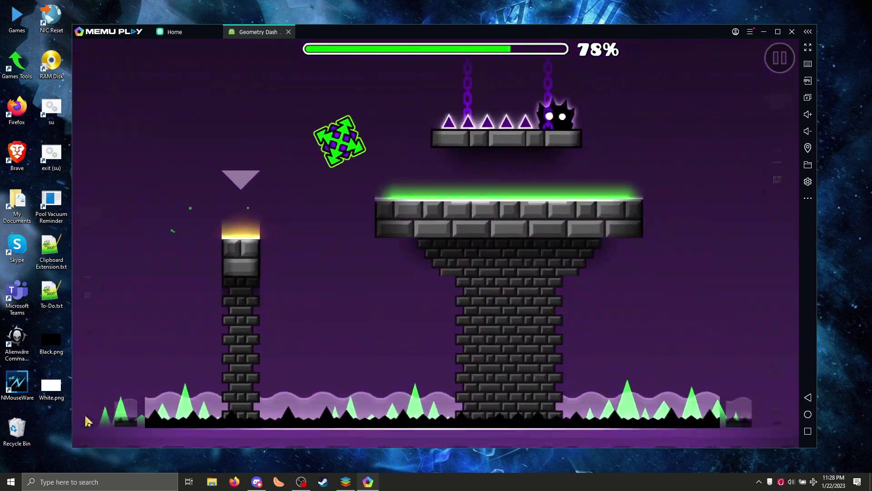
click(86, 417)
click(85, 417)
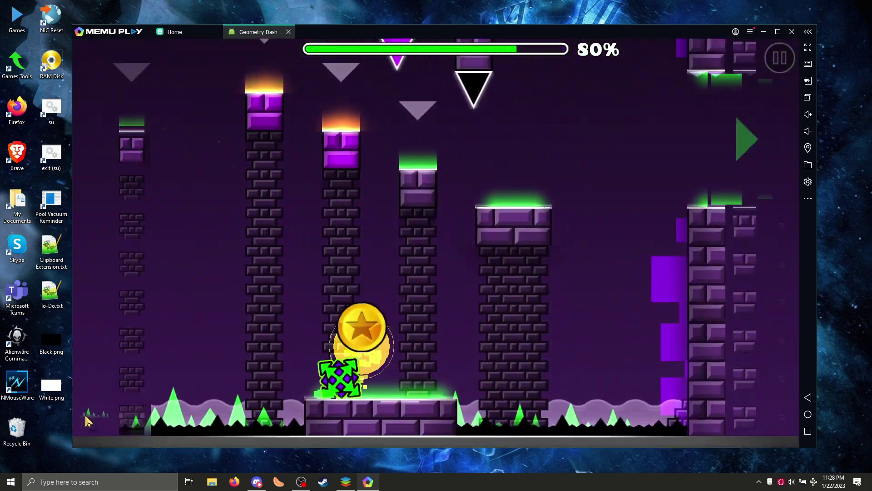
click(87, 420)
click(87, 420)
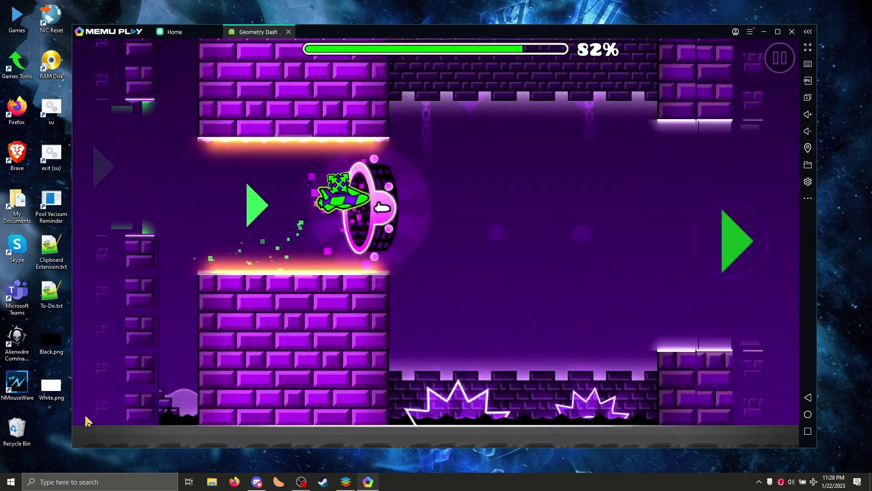
- Fly the ship through the gaps between the upper and lower brick columns to the green cube portal
click(85, 417)
click(85, 416)
click(85, 416)
click(85, 416)
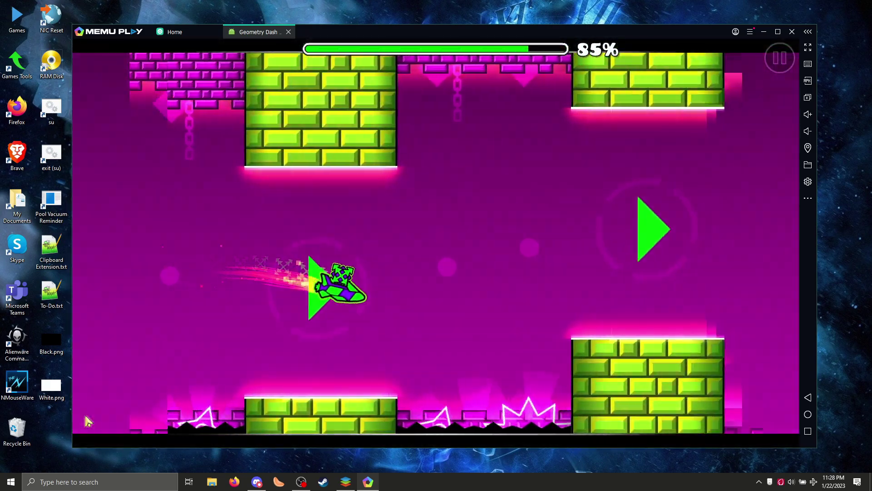
click(85, 416)
click(86, 417)
click(85, 417)
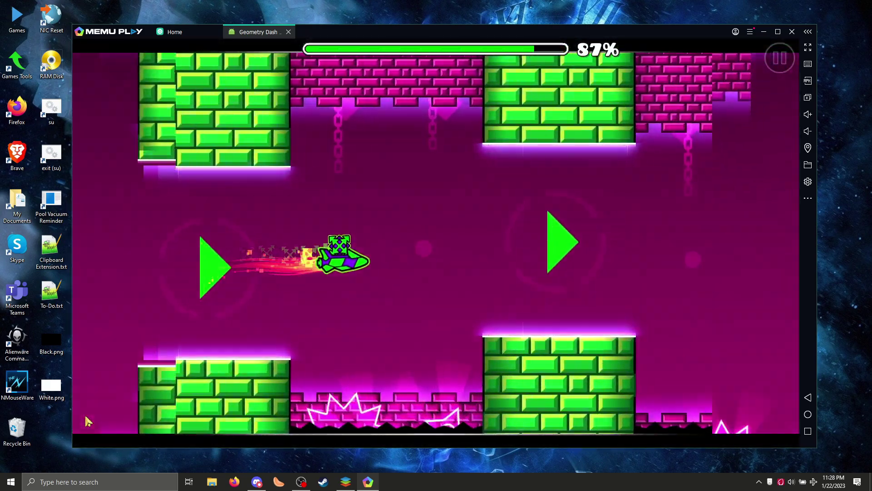
click(86, 417)
click(86, 416)
click(85, 417)
click(85, 417)
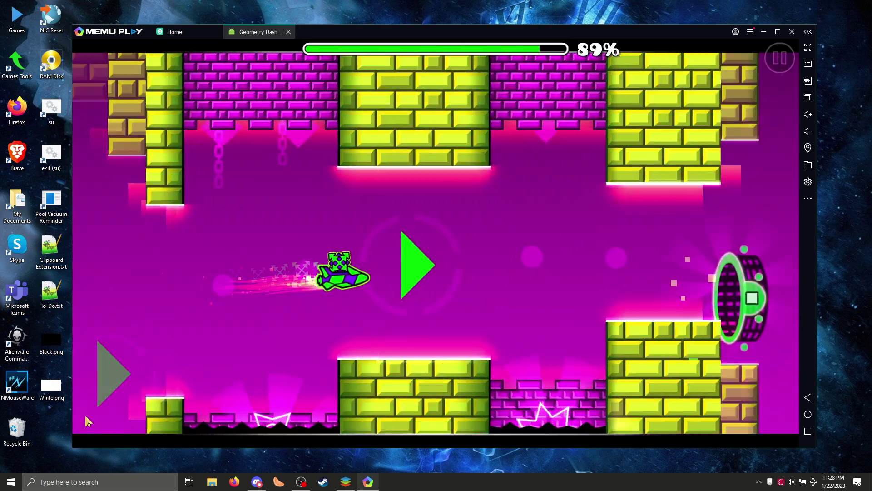
click(86, 416)
- Complete The Seven Seas by jumping the cube over the last pillars and using the green jump rings
click(85, 417)
click(85, 416)
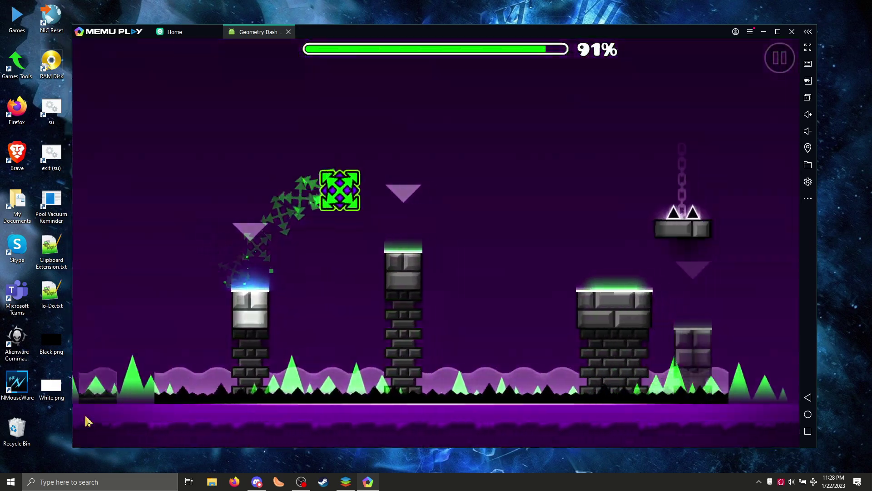
click(86, 418)
click(86, 417)
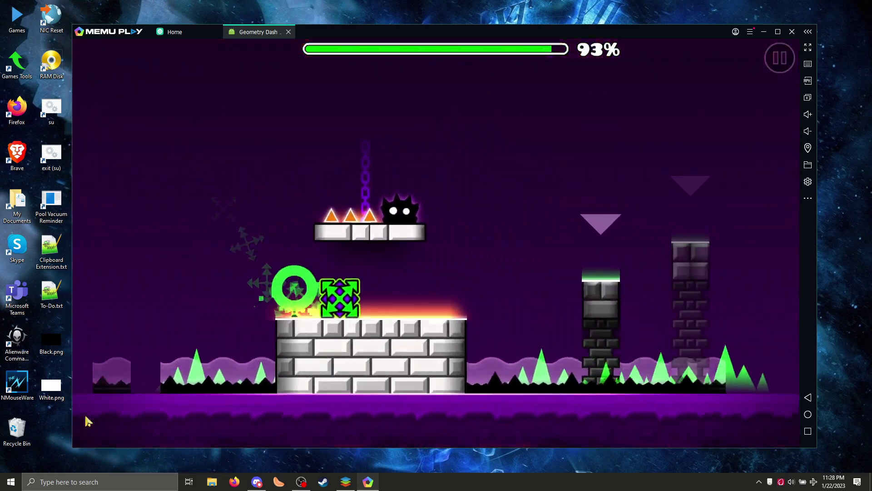
click(86, 417)
click(87, 417)
click(87, 417)
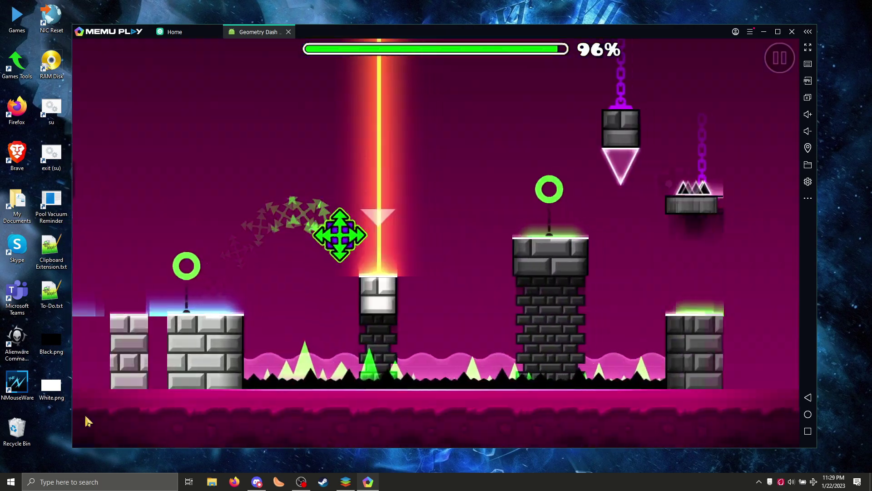
click(86, 416)
click(85, 417)
click(86, 416)
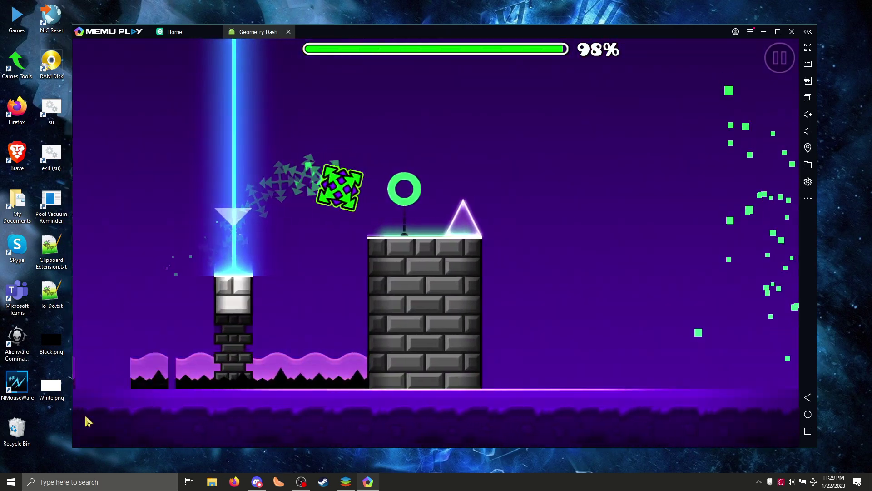
click(86, 417)
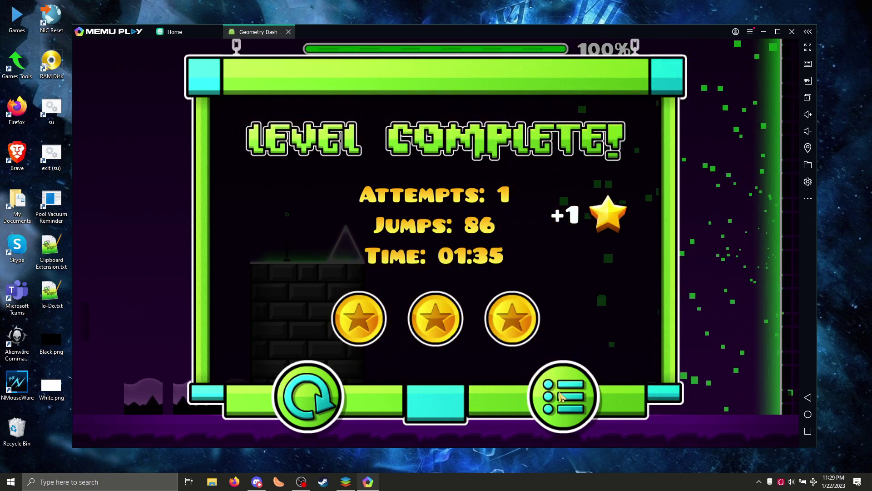
- Return to the level selection and start the level that follows The Seven Seas
click(560, 397)
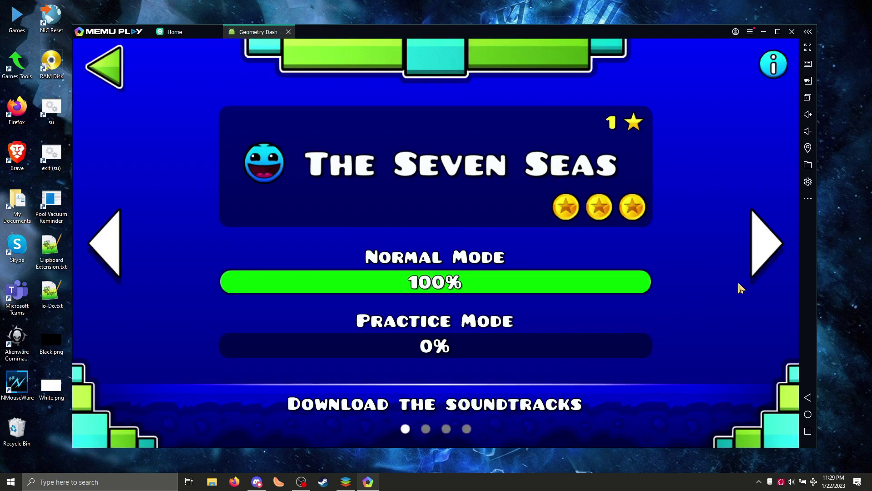
click(764, 253)
click(436, 178)
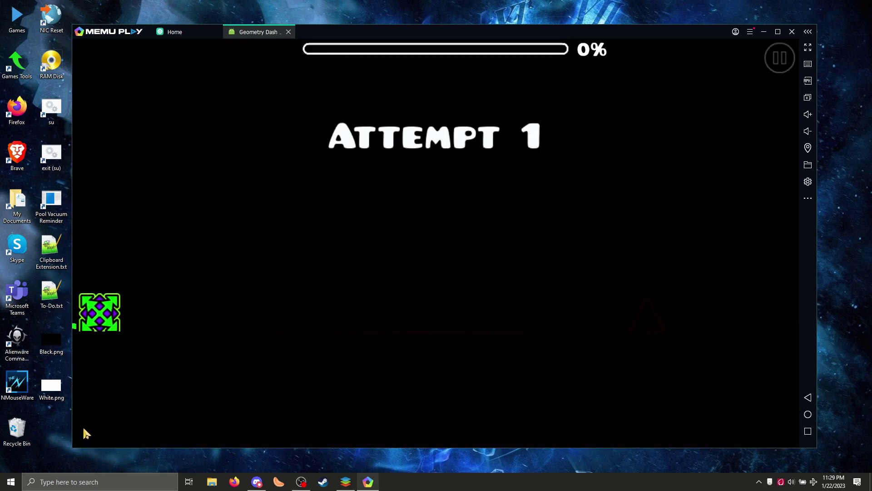
- Jump the cube over the opening torchlit spikes and onto the pillar beside the burning gear
click(83, 428)
click(83, 428)
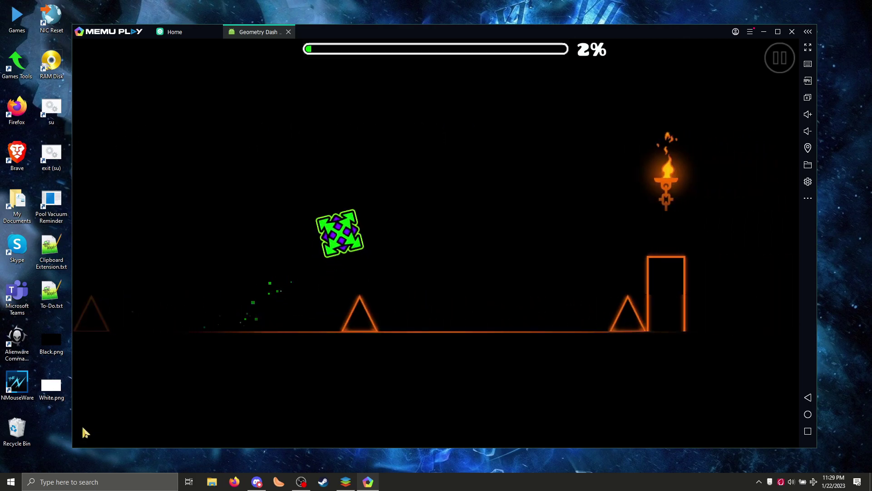
click(82, 427)
click(83, 427)
click(83, 427)
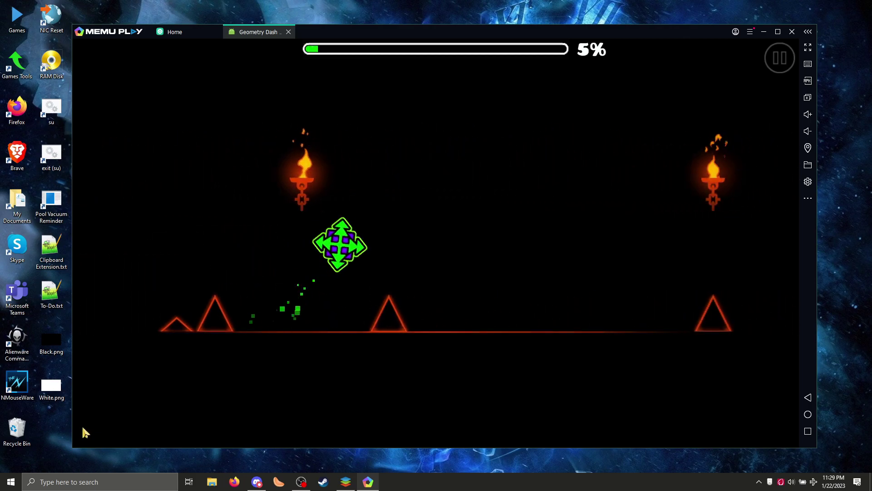
click(83, 427)
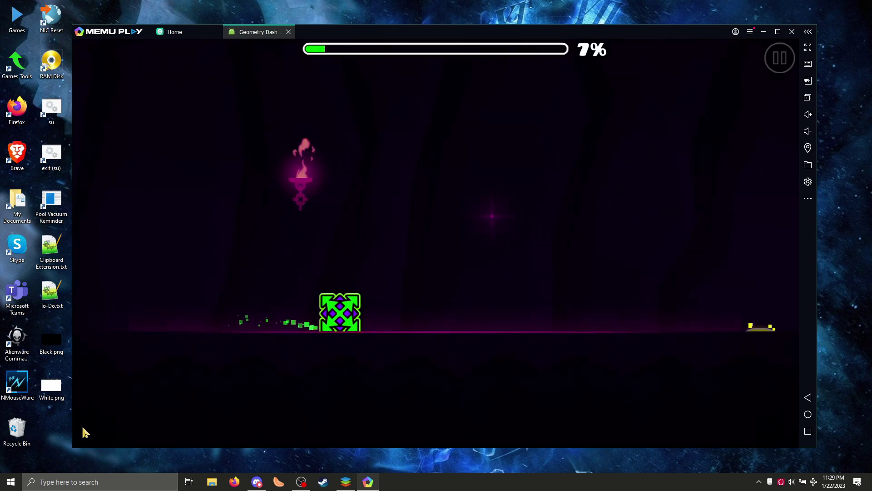
click(83, 427)
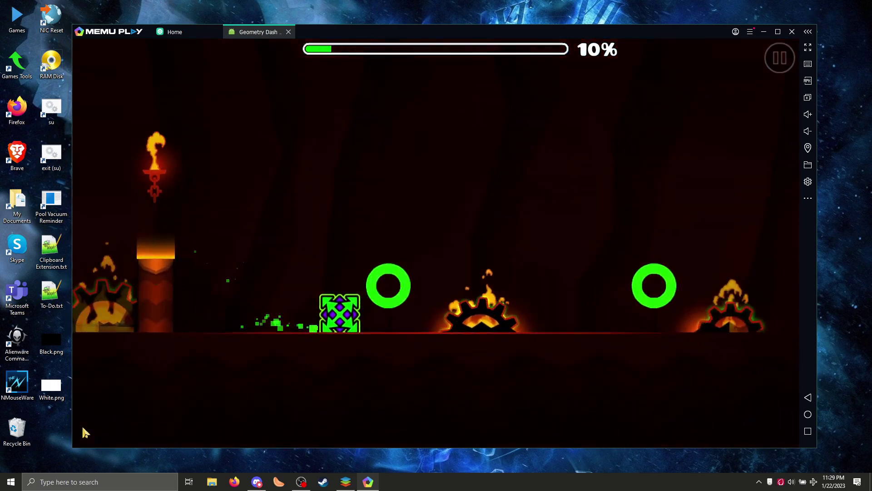
- Jump the cube over the burning gears and orange spikes, using the green rings and pillars
click(83, 427)
click(83, 428)
click(83, 428)
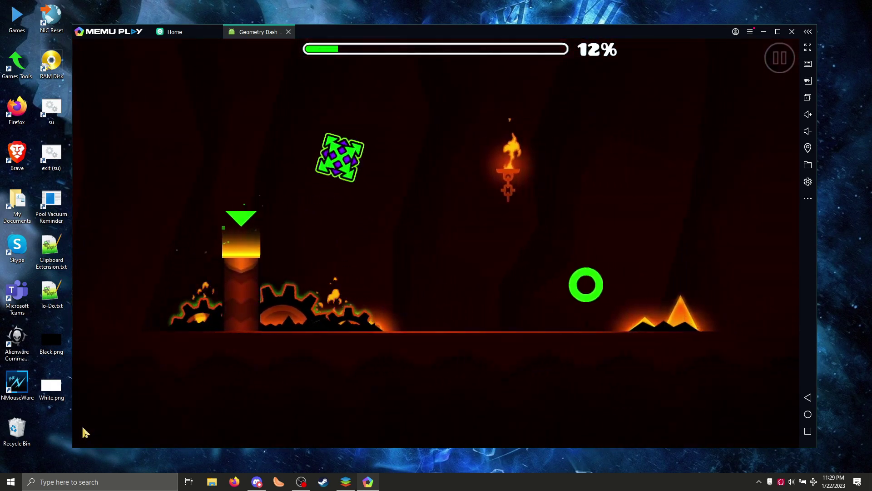
click(83, 428)
click(83, 428)
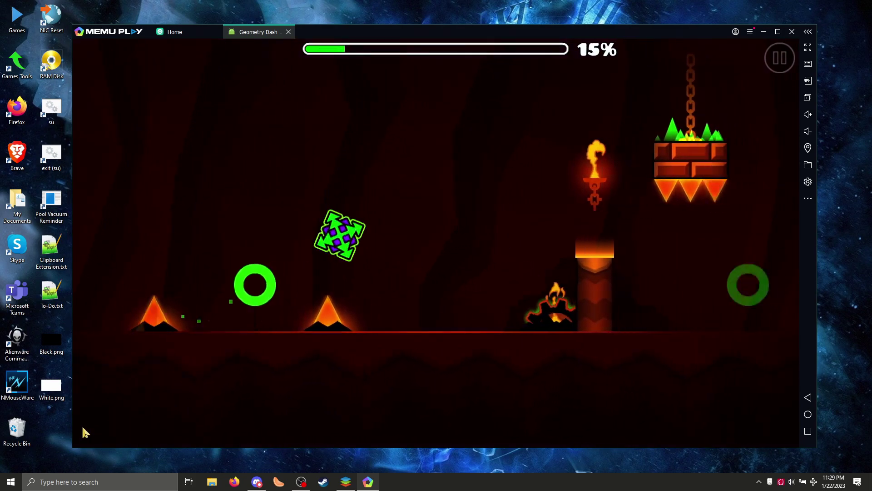
click(83, 428)
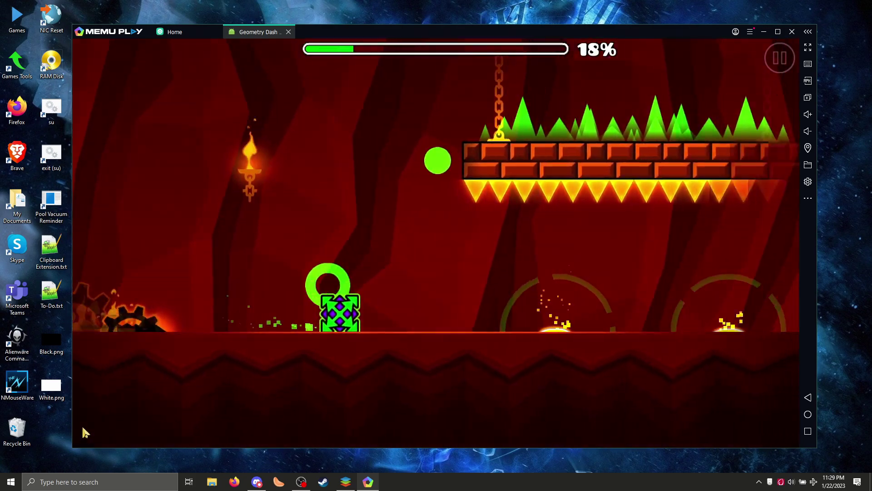
- Pass the hanging spiked bricks, clear the pink spikes and cross the pillars above the lava to the ship portal
click(83, 428)
click(83, 428)
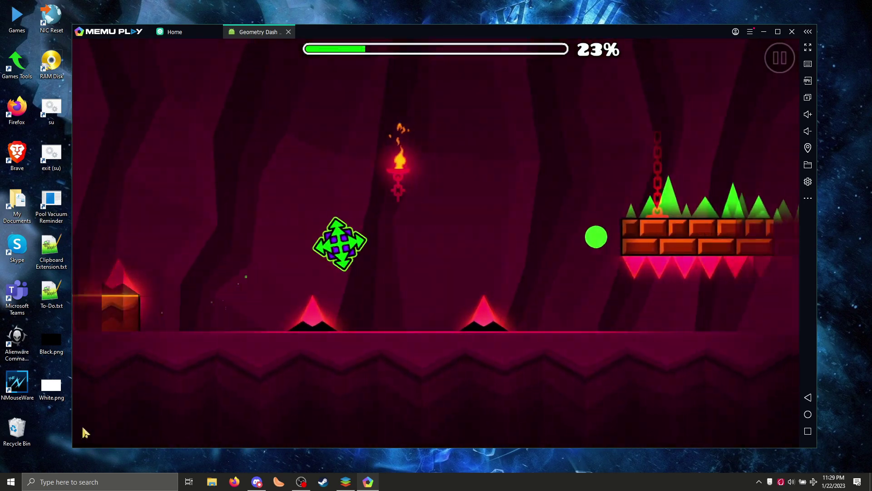
click(83, 427)
click(83, 428)
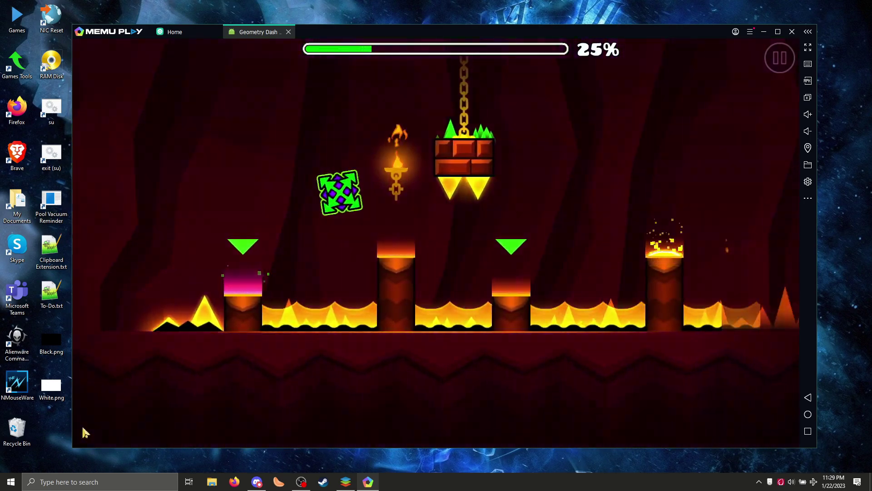
click(83, 428)
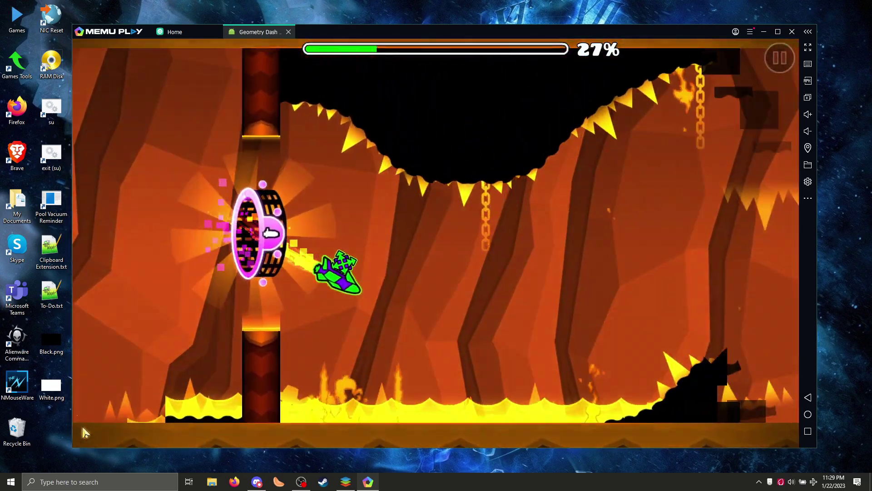
- Fly the ship through the red cave between the spiked ceiling and the lava
click(83, 427)
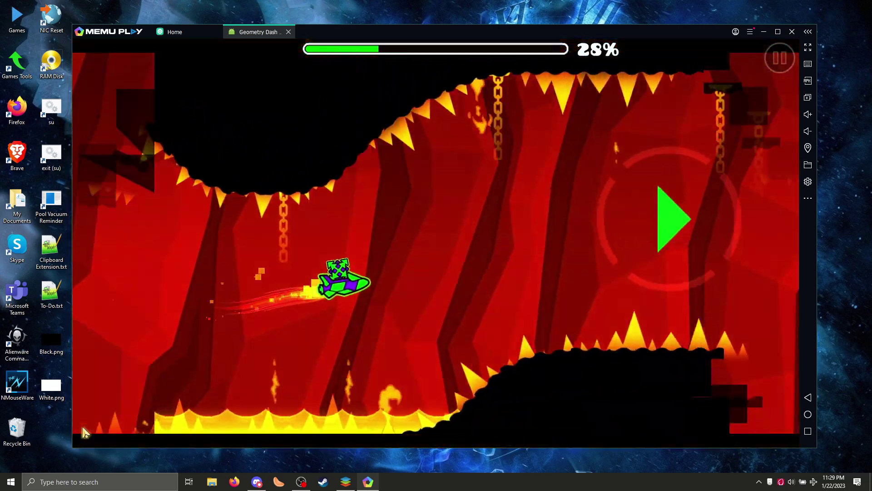
click(82, 428)
click(82, 428)
click(82, 427)
click(83, 428)
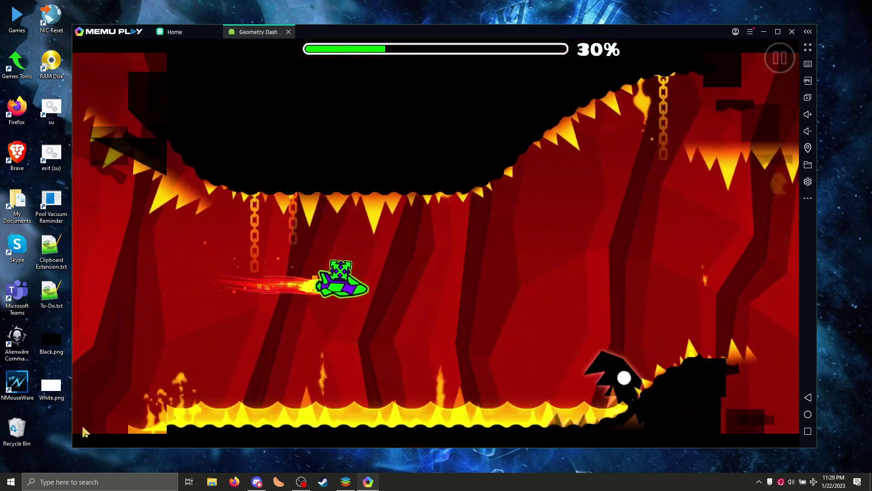
click(82, 428)
click(82, 428)
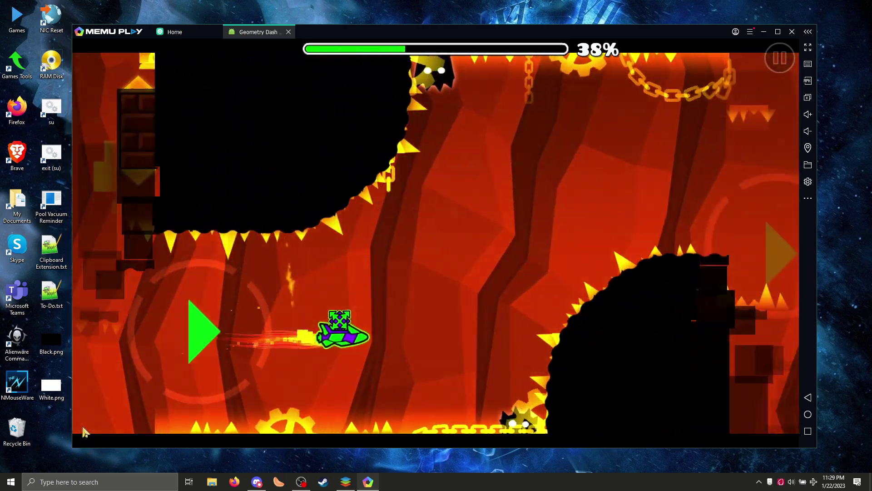
- Steer the ship around the large spiked mounds and through the purple cave into the cube portal
click(84, 431)
click(83, 427)
click(82, 427)
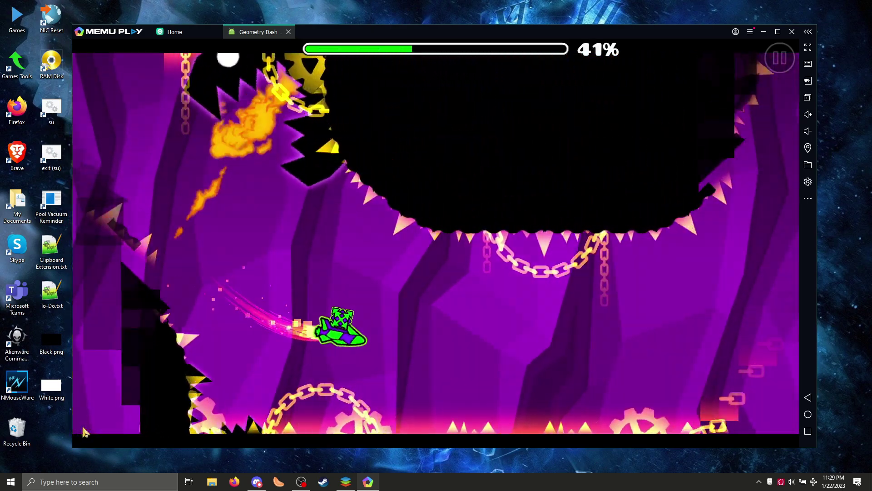
click(83, 427)
click(83, 427)
click(83, 431)
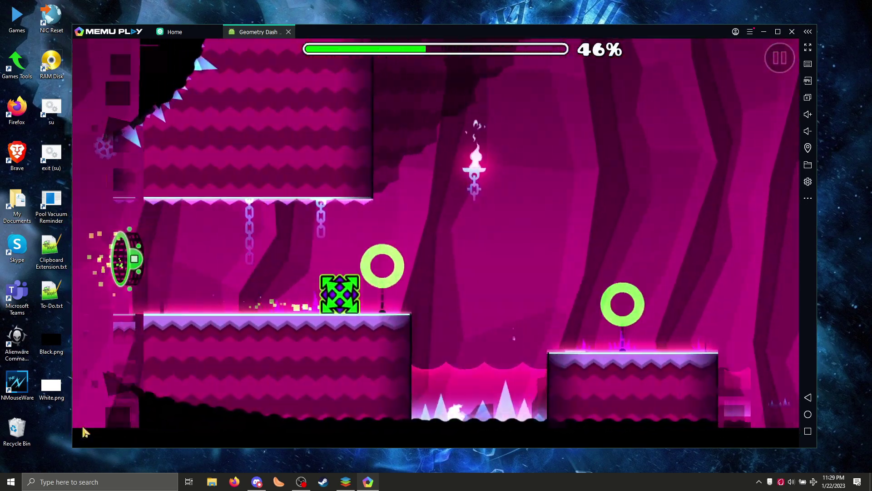
- Jump the cube across the platforms and pillars over the blue spikes, using the green rings and yellow pads
click(82, 427)
click(83, 428)
click(83, 428)
click(83, 427)
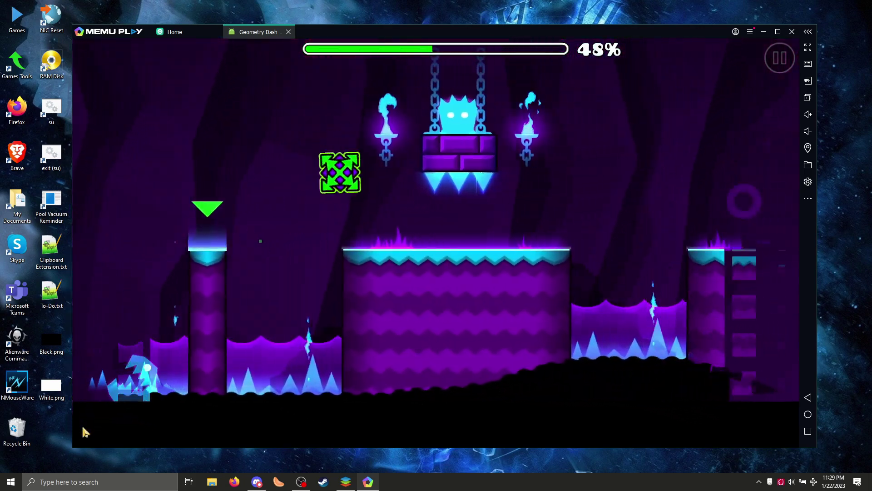
click(82, 428)
click(83, 427)
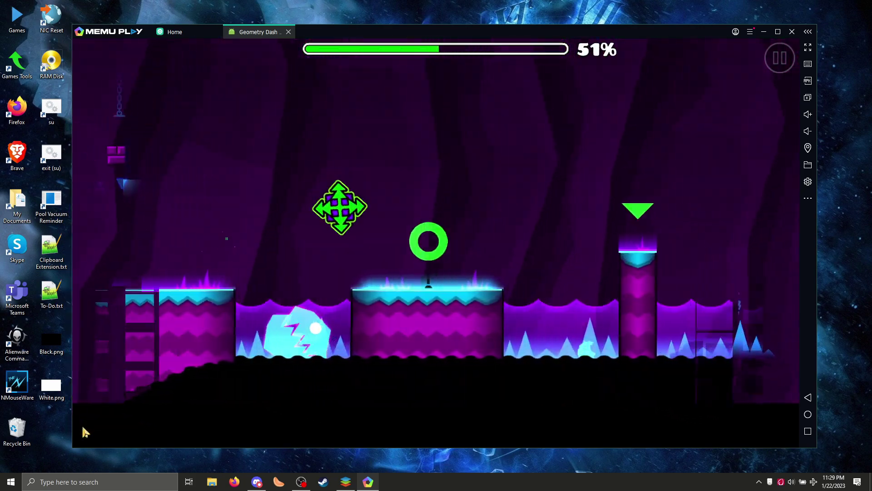
click(83, 428)
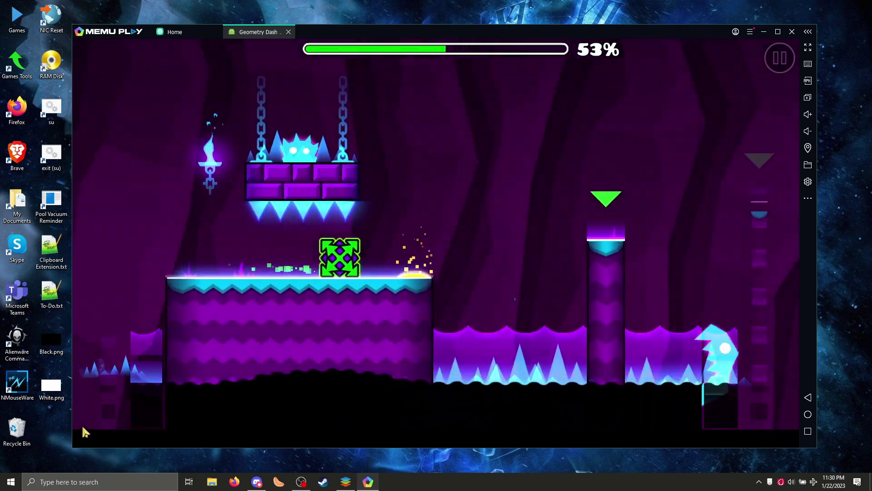
click(82, 427)
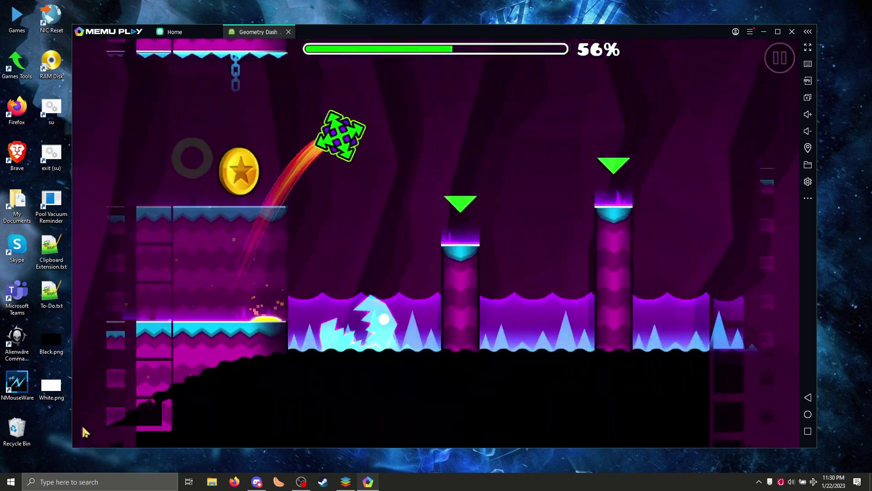
- Hop the cube across the pillars above the lava and down the descending pillars to the ship portal
click(83, 427)
click(83, 427)
click(83, 430)
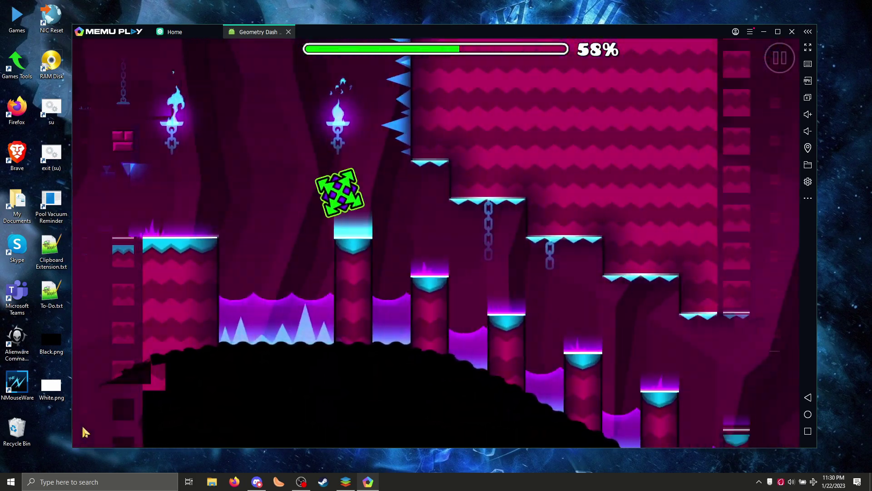
click(83, 429)
click(83, 429)
click(83, 428)
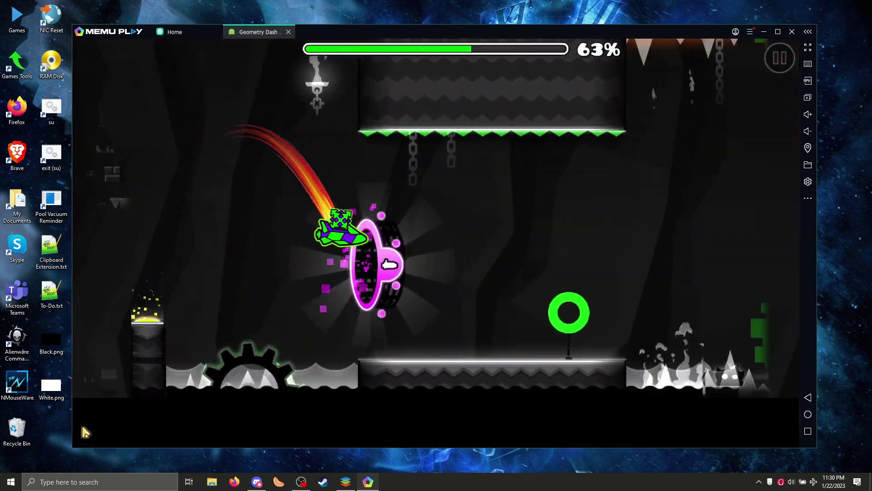
- Fly the ship through the gaps between the pillars and dive beneath the hanging block for the gold coin
click(83, 427)
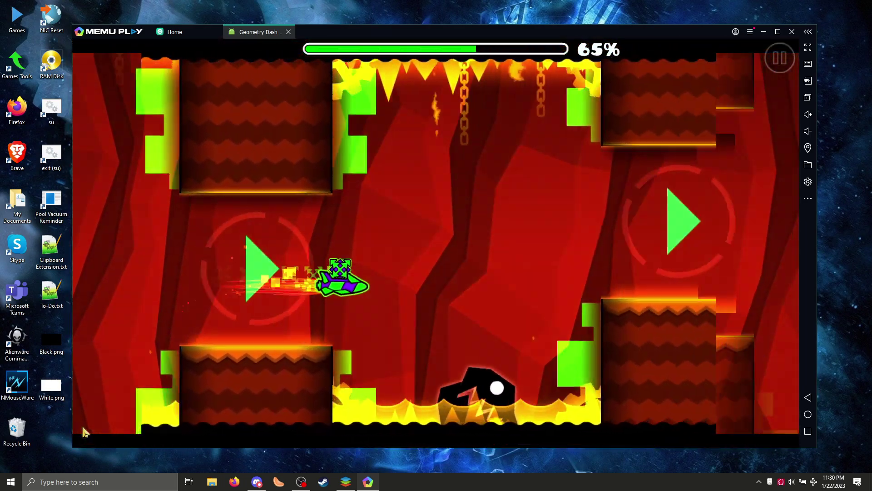
click(82, 425)
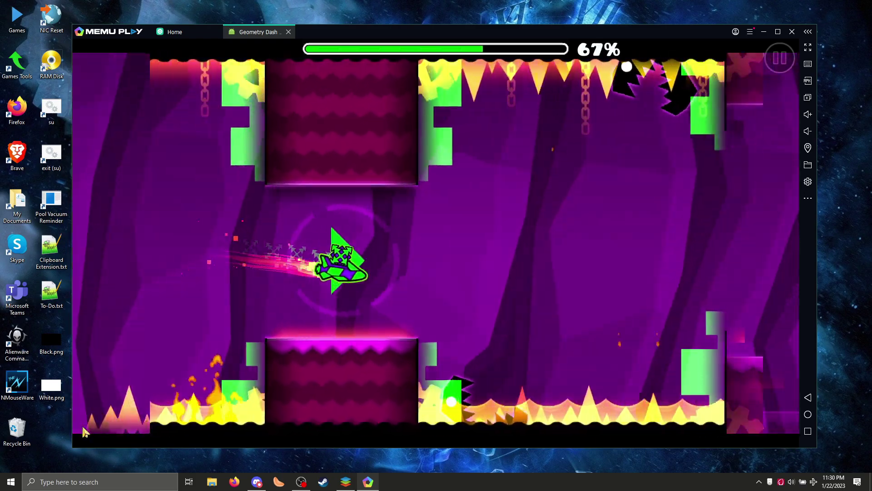
click(82, 427)
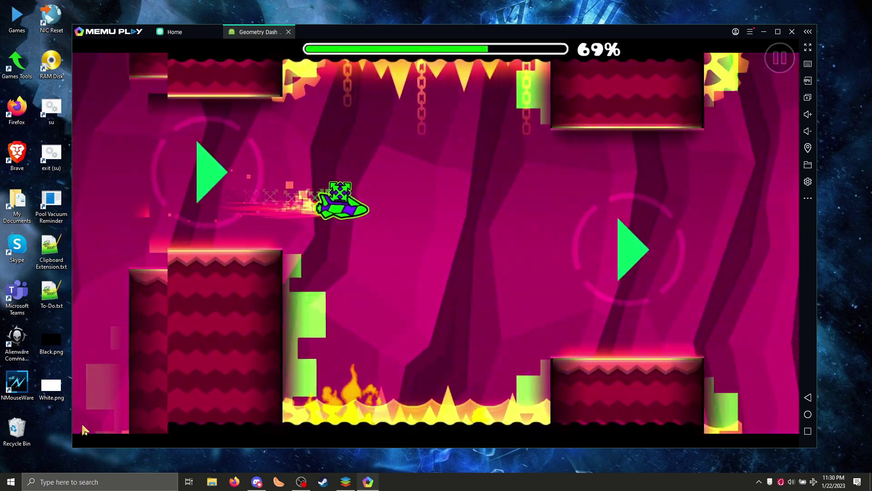
click(83, 424)
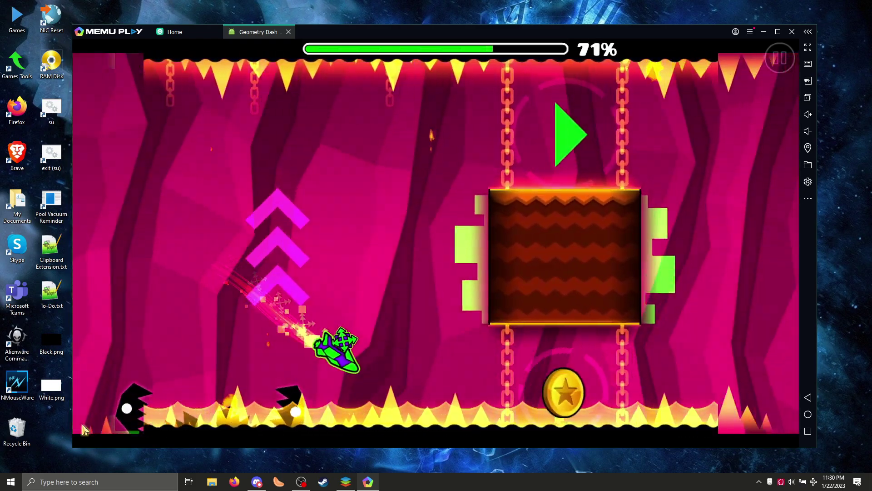
click(81, 424)
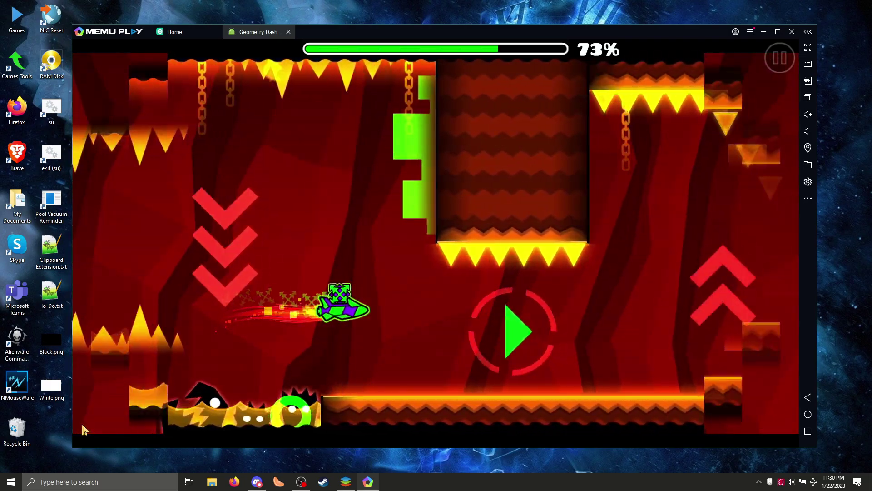
- Steer the ship through the yellow-spiked corridors and the narrow passage into the cube portal
click(82, 425)
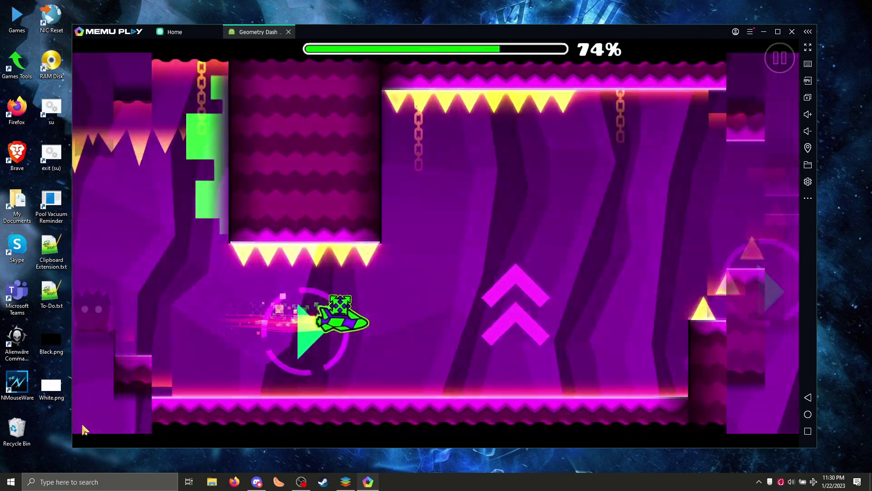
click(82, 425)
click(82, 424)
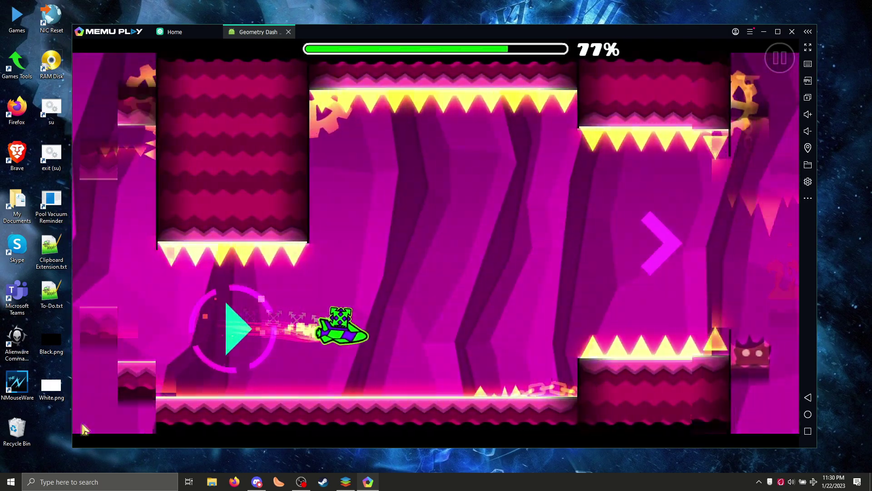
click(82, 426)
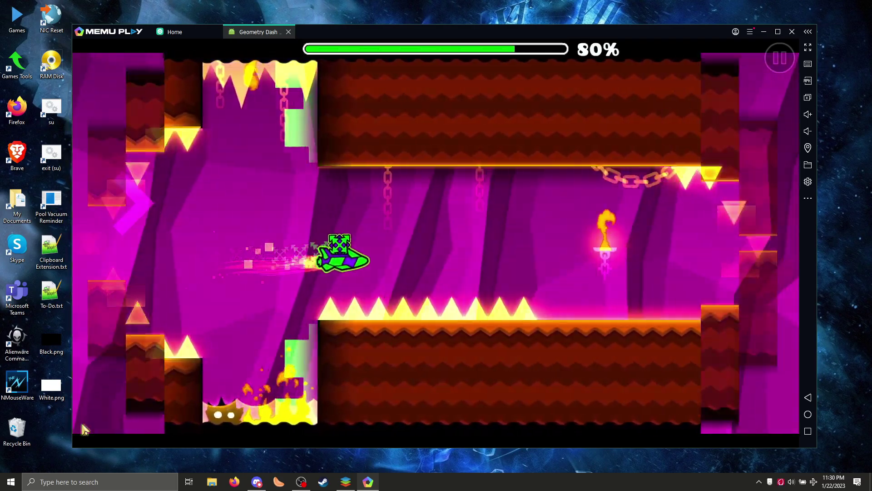
click(82, 425)
click(82, 426)
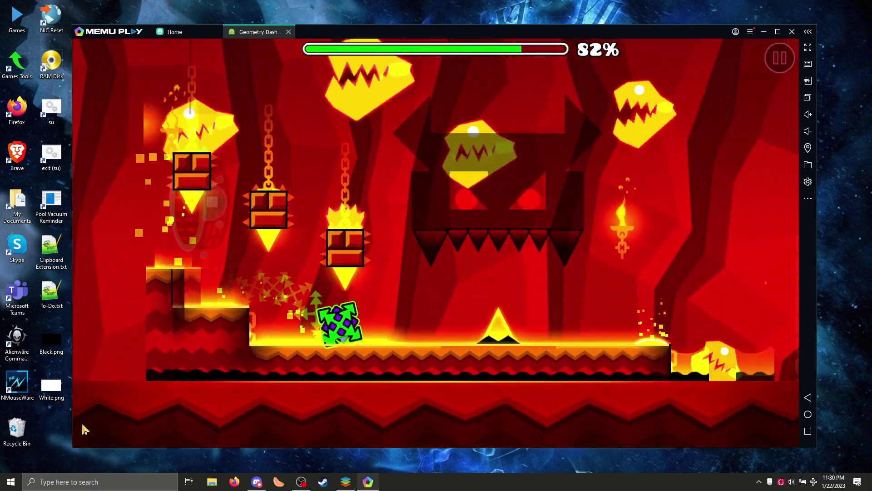
- Jump the cube over the ground spikes and lava pits, passing under the hanging spiked bricks across the red pillars and platforms
click(83, 428)
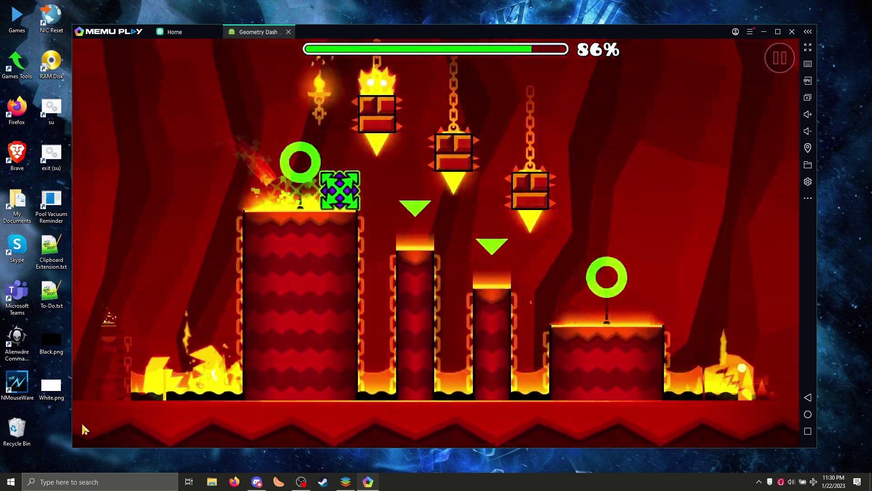
click(84, 429)
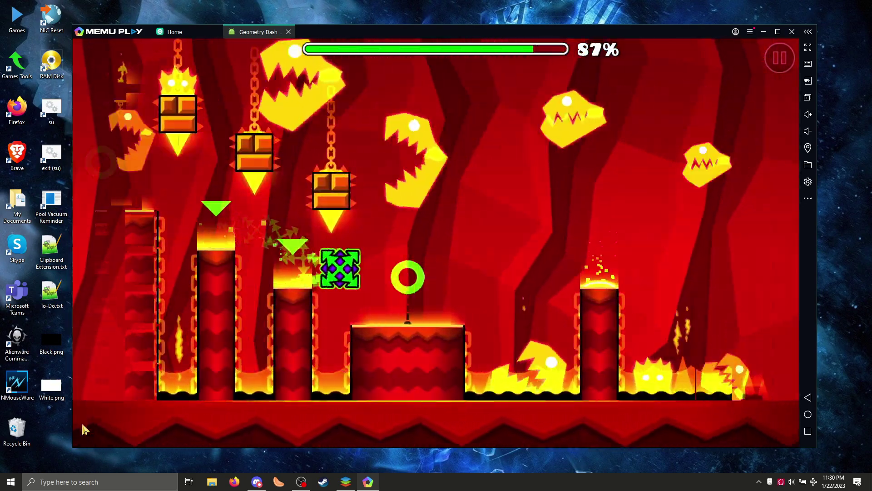
click(84, 429)
click(85, 429)
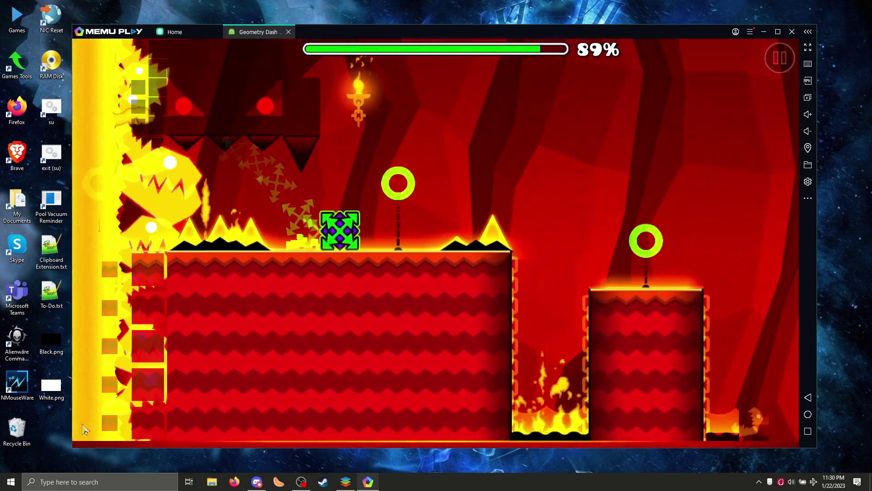
click(83, 429)
click(83, 429)
click(82, 425)
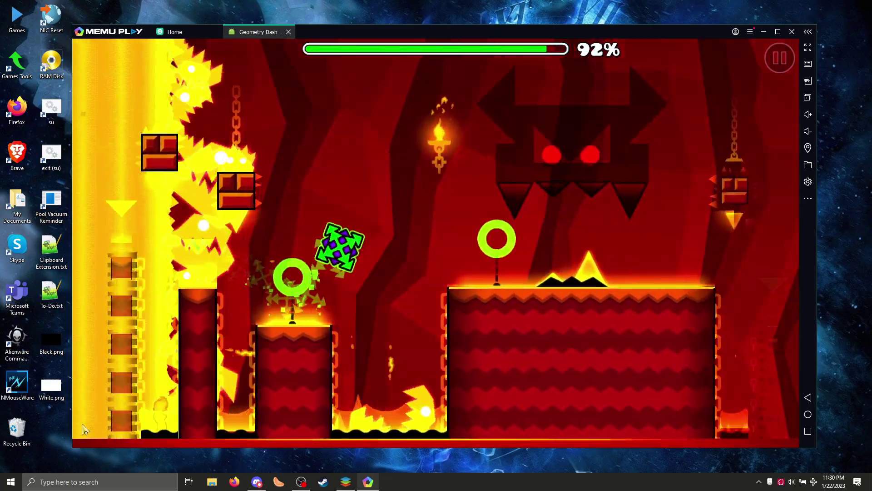
- Clear the last spiked platform and cross the remaining pillars to finish the Viking Arena level
click(82, 425)
click(84, 430)
click(84, 429)
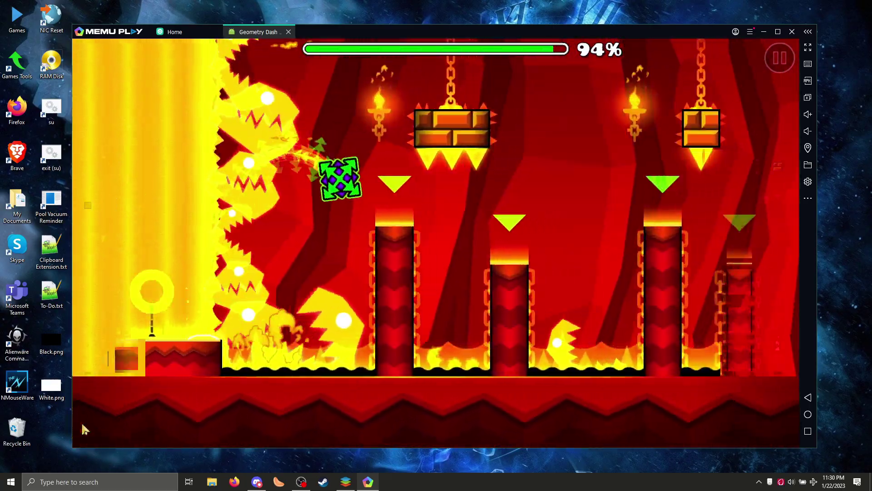
click(83, 429)
click(83, 429)
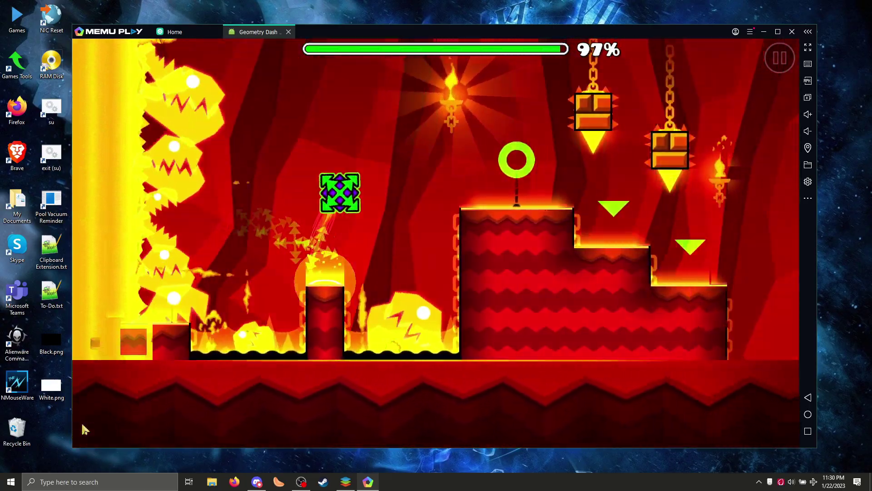
click(84, 429)
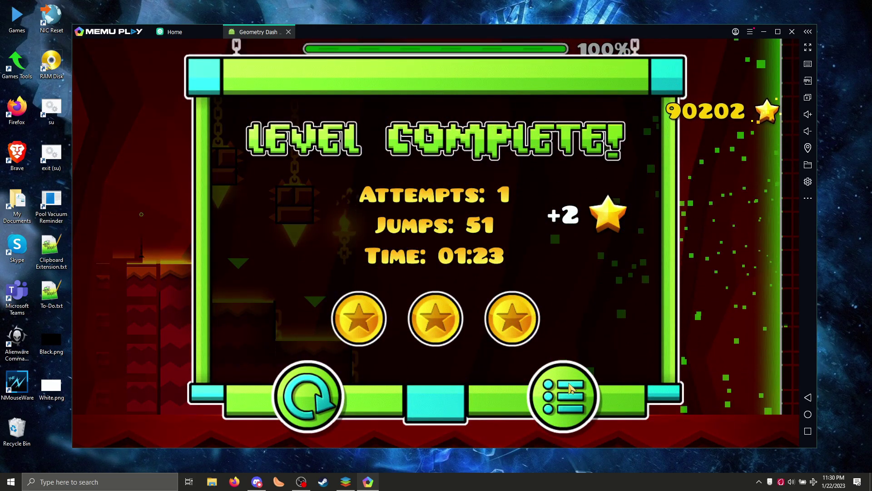
- Return to the level selection, move on to Airborne Robots and start it in normal mode
click(571, 387)
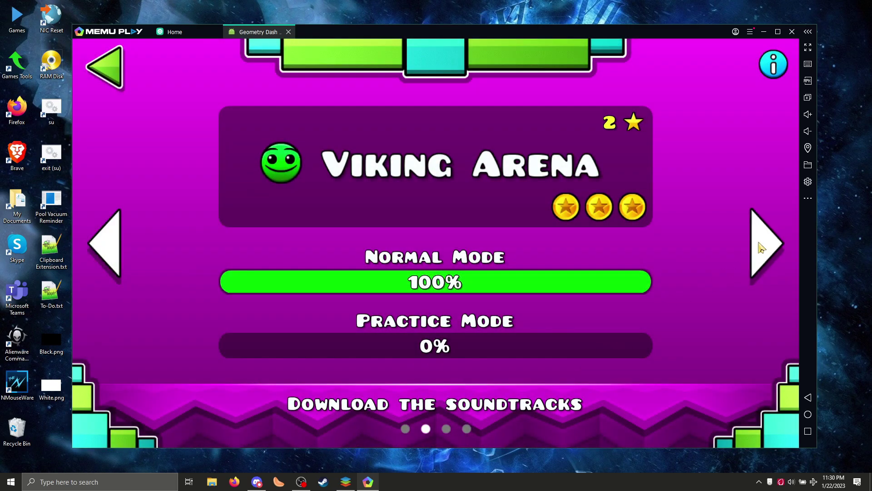
click(761, 248)
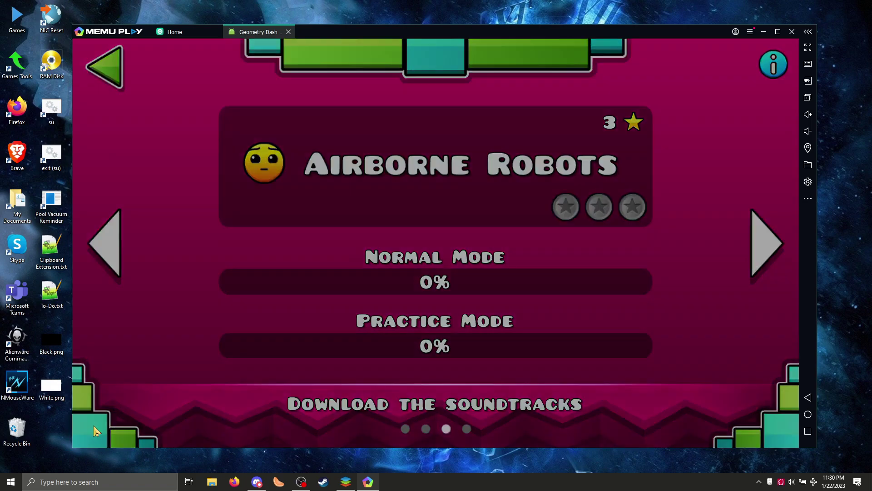
key(space)
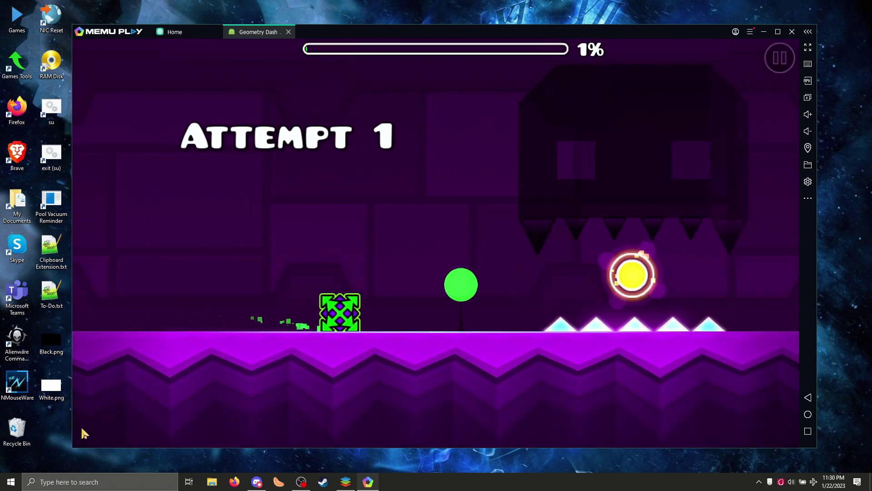
- Jump the cube over the opening ground spikes of Airborne Robots and use the yellow rings to reach the first purple platform
key(space)
key(space)
click(81, 426)
click(81, 427)
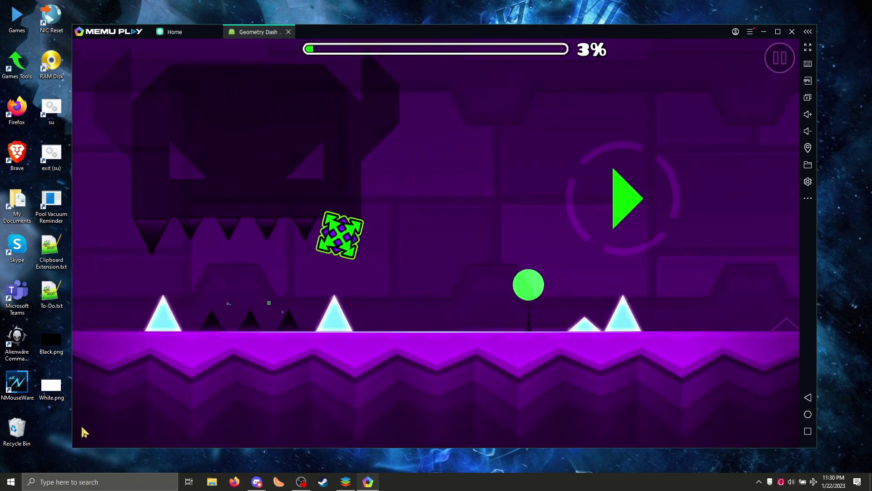
click(81, 426)
click(82, 427)
click(81, 427)
click(81, 427)
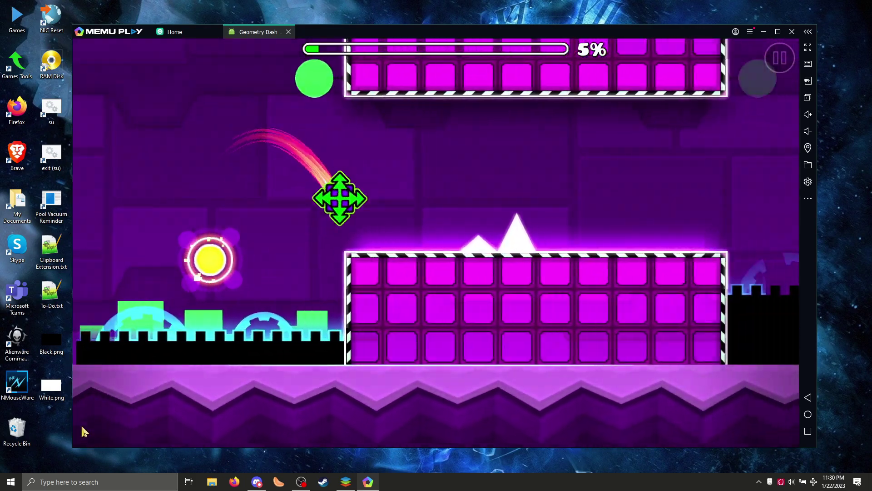
- Clear the spikes on the purple block platforms and cross the castle-topped pits with the yellow rings and pads
click(81, 427)
click(81, 427)
click(81, 427)
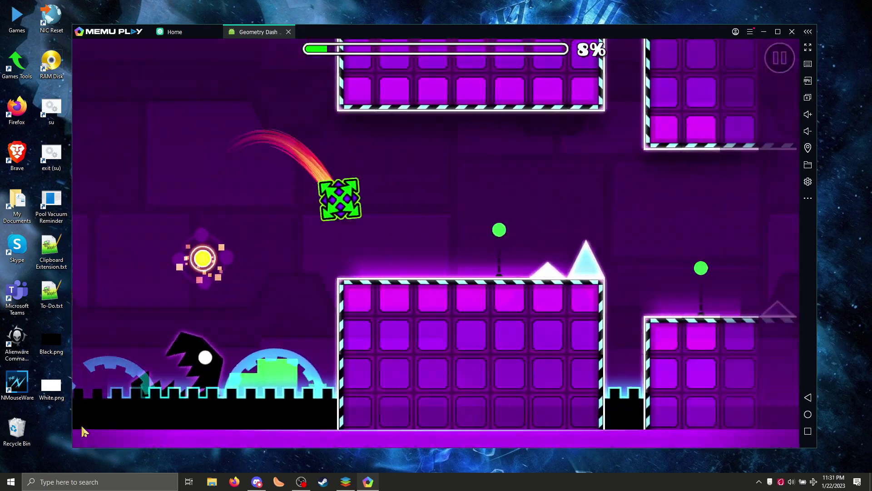
click(81, 427)
click(81, 427)
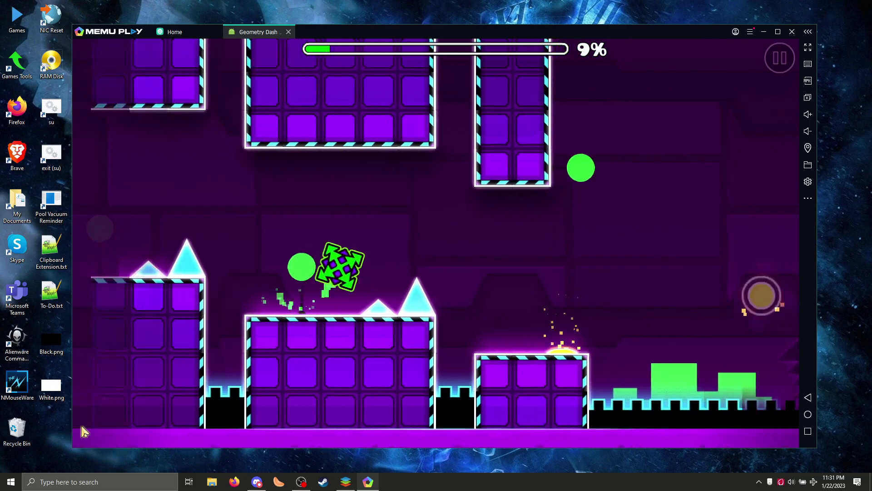
click(82, 426)
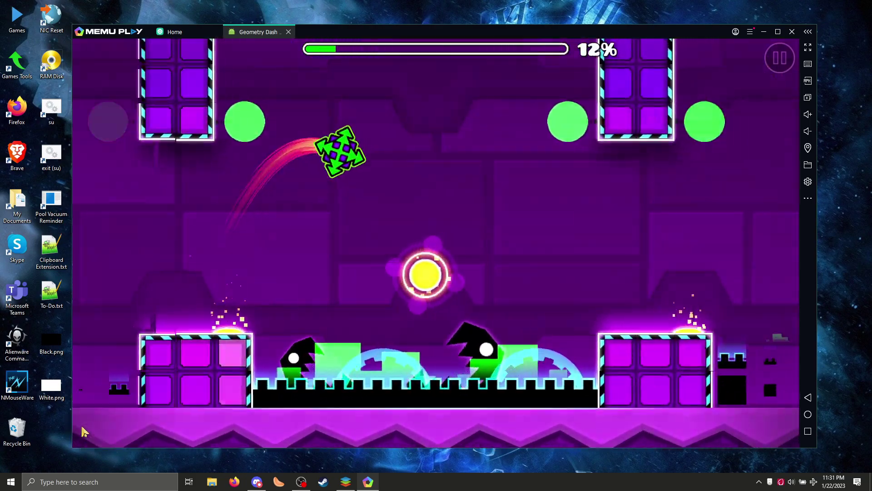
click(81, 426)
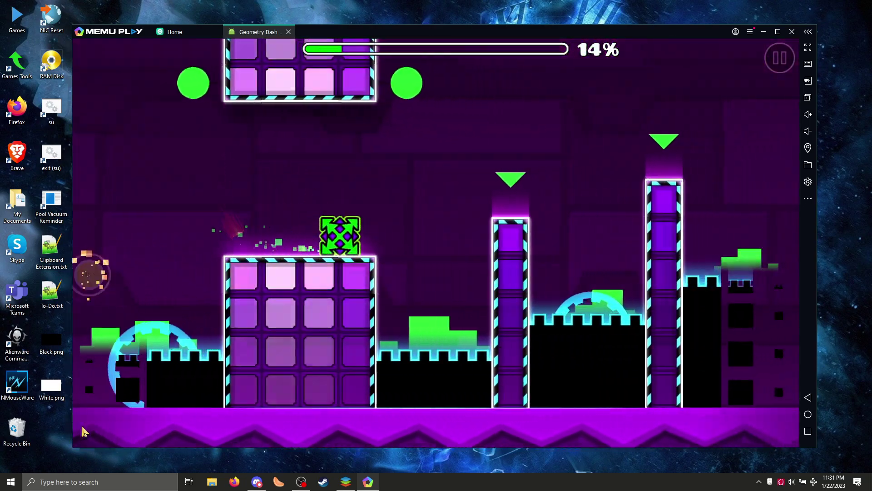
- Hop across the two thin pillars, clear the spike and jump along the green hanging block toward the key
key(space)
click(81, 427)
click(82, 427)
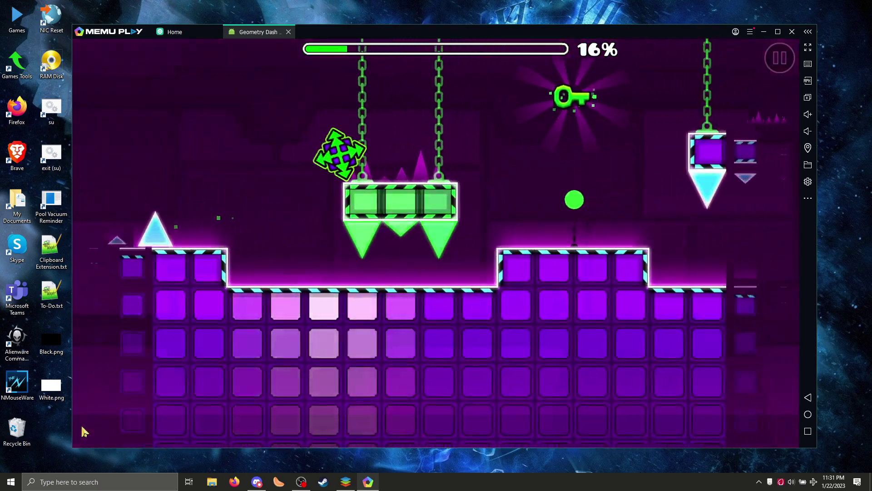
click(82, 427)
key(space)
key(space)
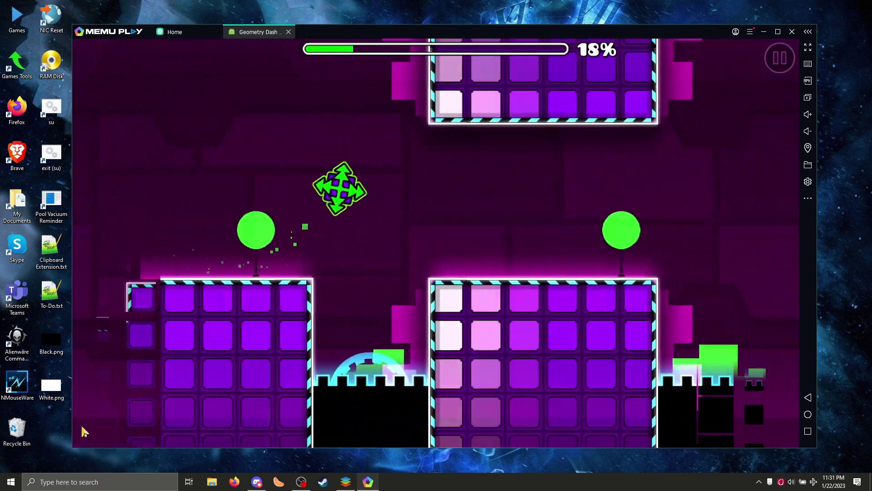
- Jump between the block platforms and the thin pillar, then pass below the spiked hanging block in the blue section
key(space)
click(81, 426)
click(81, 427)
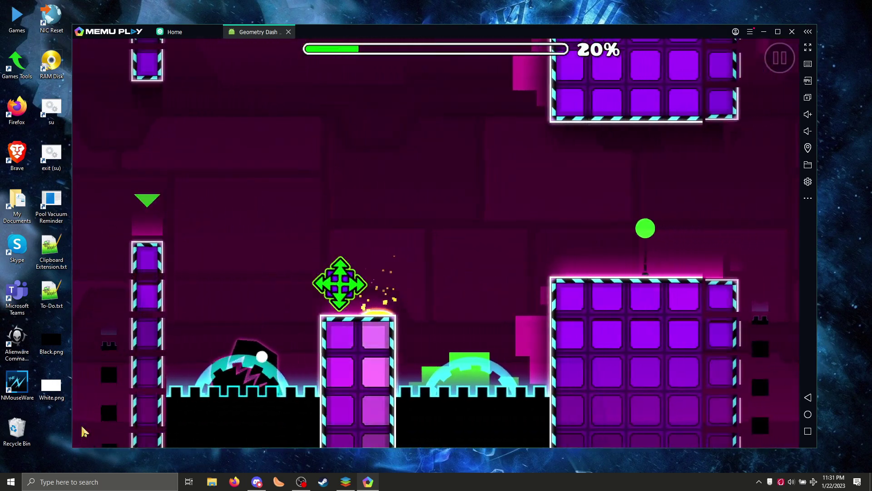
click(81, 426)
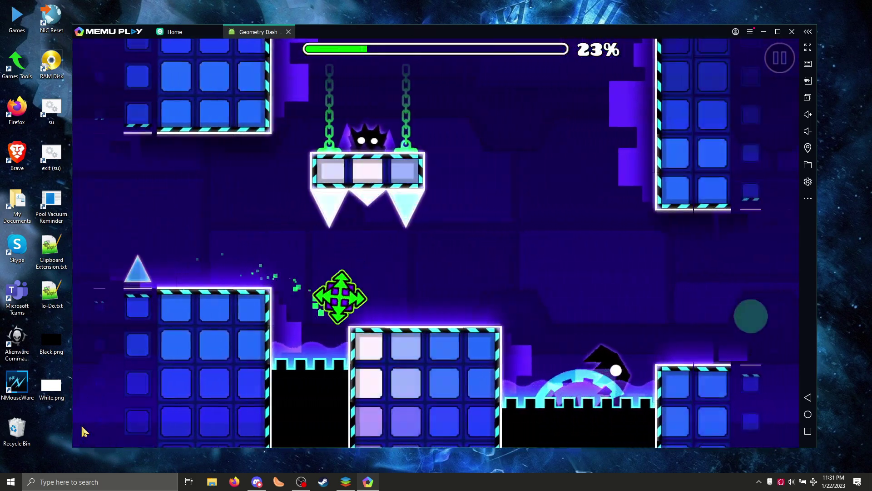
click(82, 426)
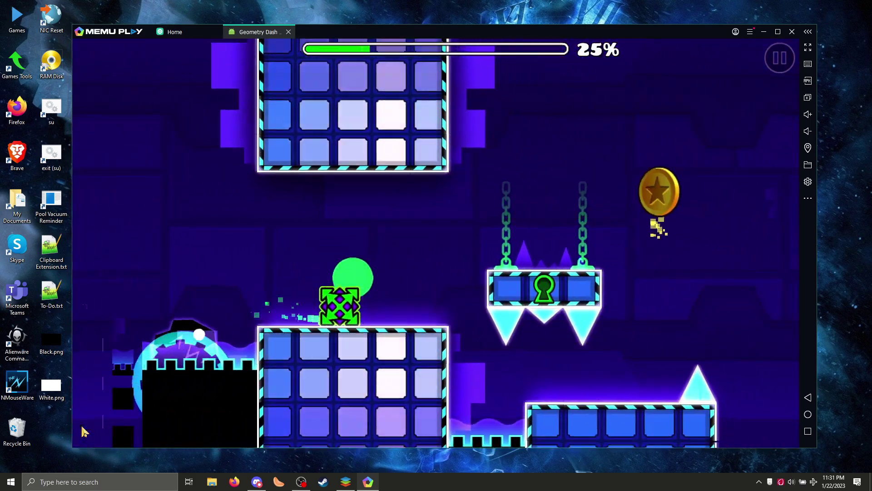
- Cross the blue pillars below the hanging spike, leap the triple spikes and bounce toward the yellow ring in the pink section
click(82, 426)
click(82, 426)
key(space)
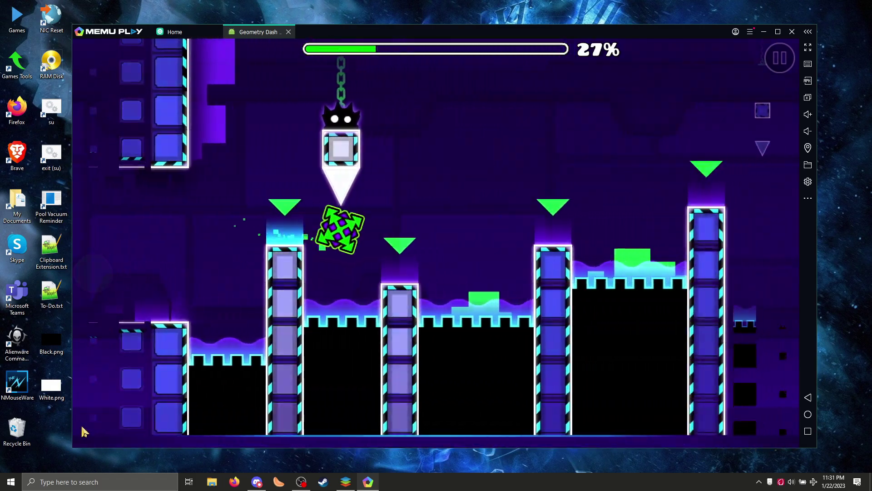
key(space)
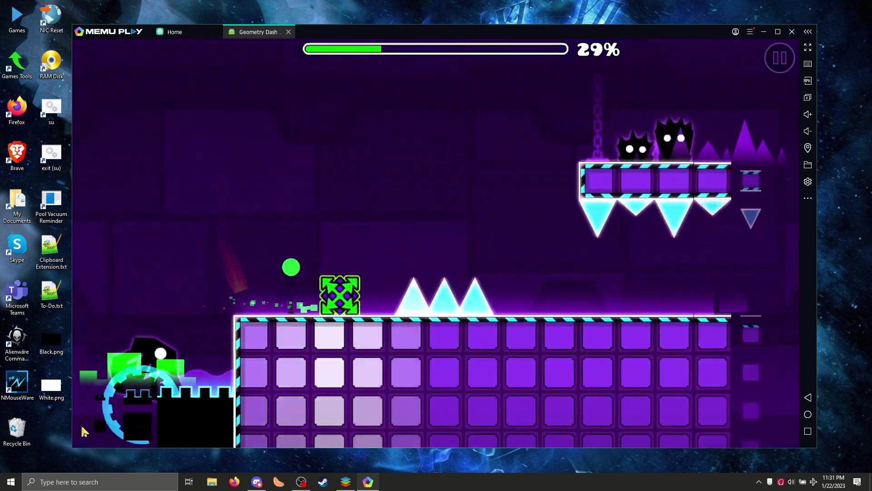
click(82, 427)
key(space)
key(space)
key(space)
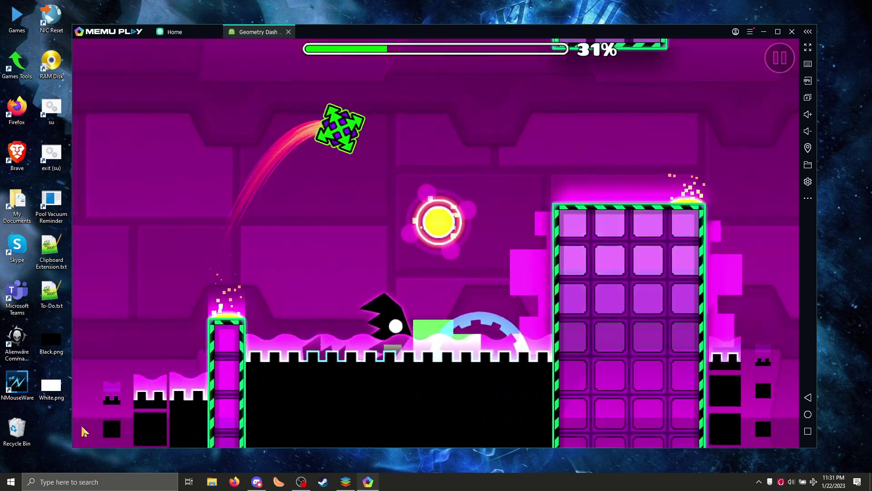
- Bounce off the yellow ring over the tall purple block and hop across the green block platforms below the hanging spikes
key(space)
key(space)
key(space)
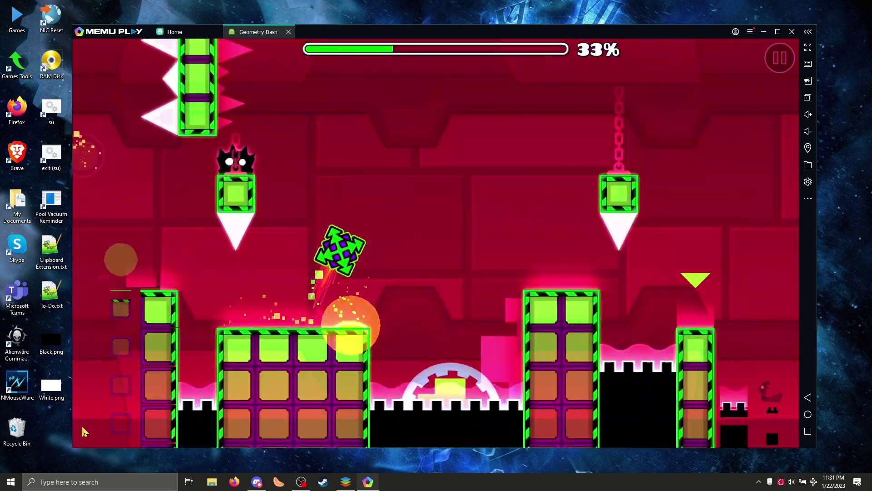
key(space)
key(space)
key(space)
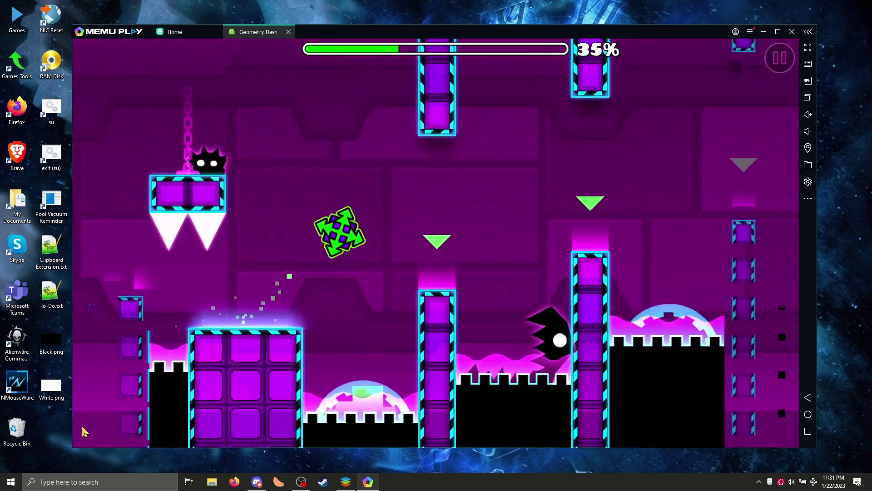
- Climb the rising thin pillars and descend the falling ones beneath the chained spike blocks into the ball section
key(space)
key(space)
key(space)
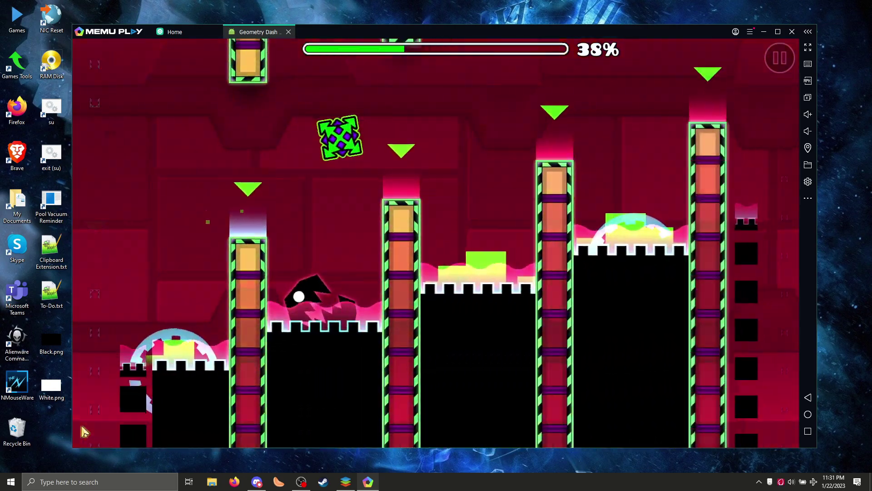
key(space)
key(space)
key(space)
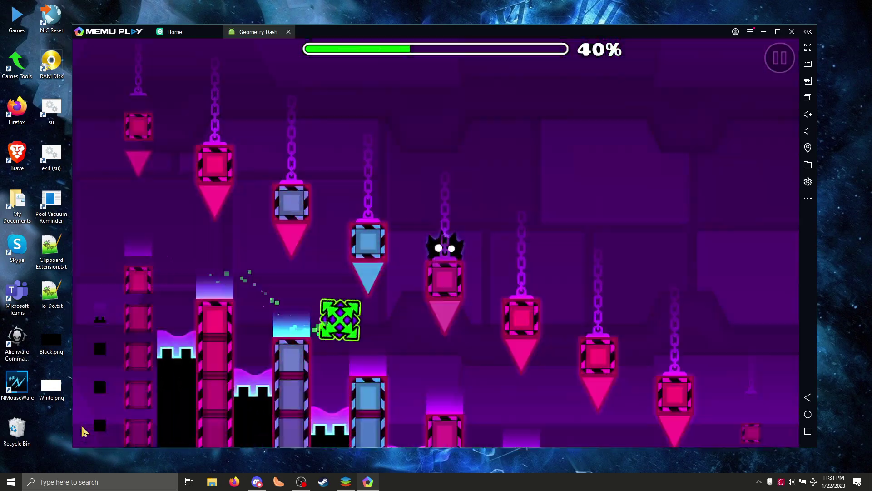
key(space)
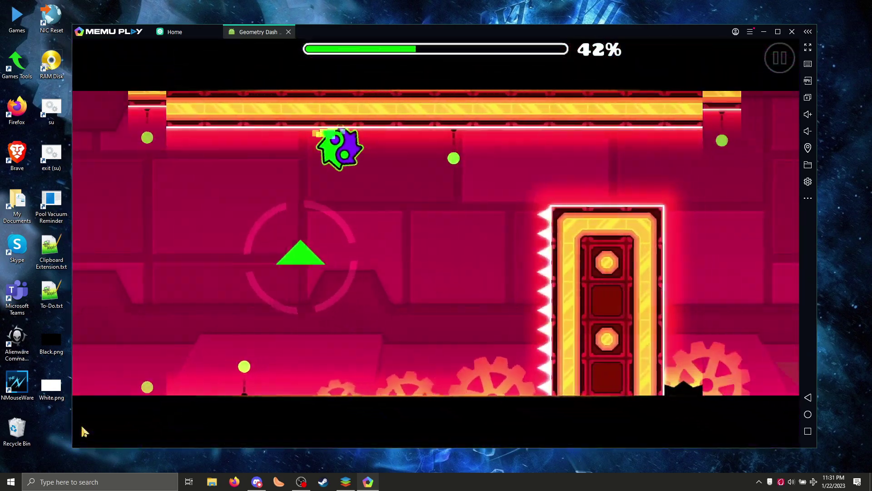
- Switch the ball's gravity to pass the spiked block and the triple floor and ceiling spikes in the purple corridor
key(space)
key(space)
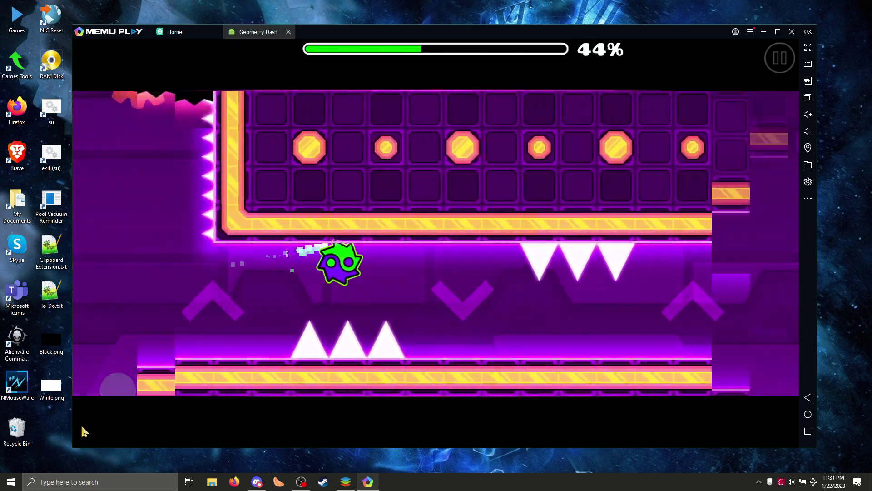
key(space)
key(space)
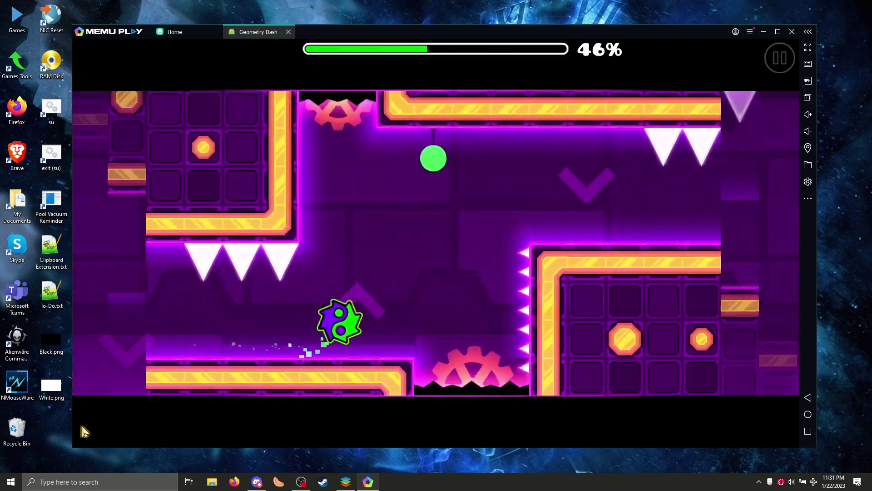
key(space)
key(space)
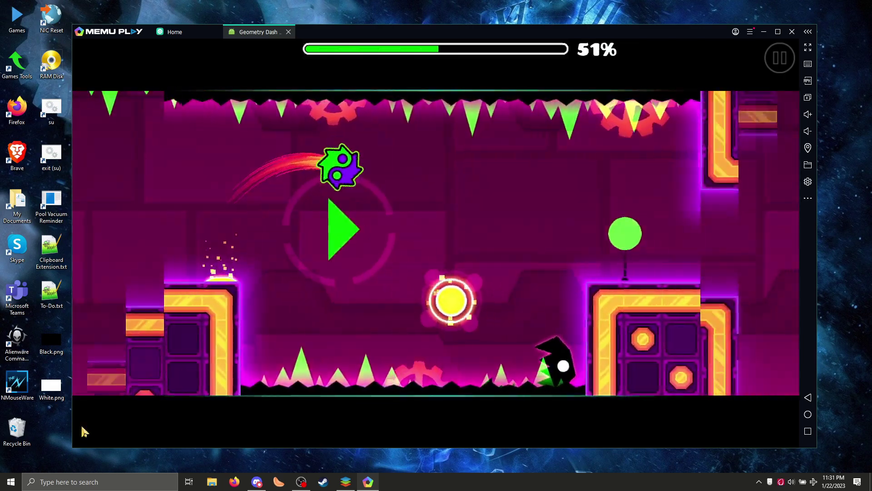
- Bounce the ball off the yellow ring over the green spike pit and switch gravity past the double blue spikes
key(space)
key(space)
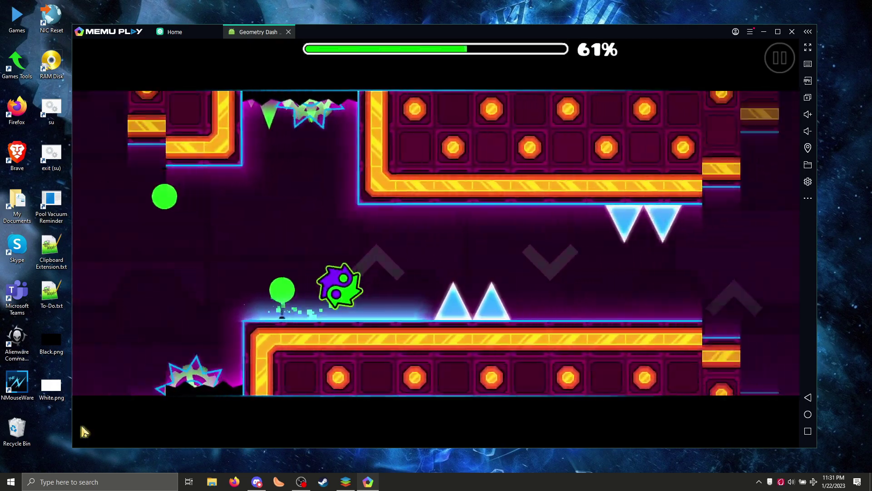
key(space)
key(space)
key(space)
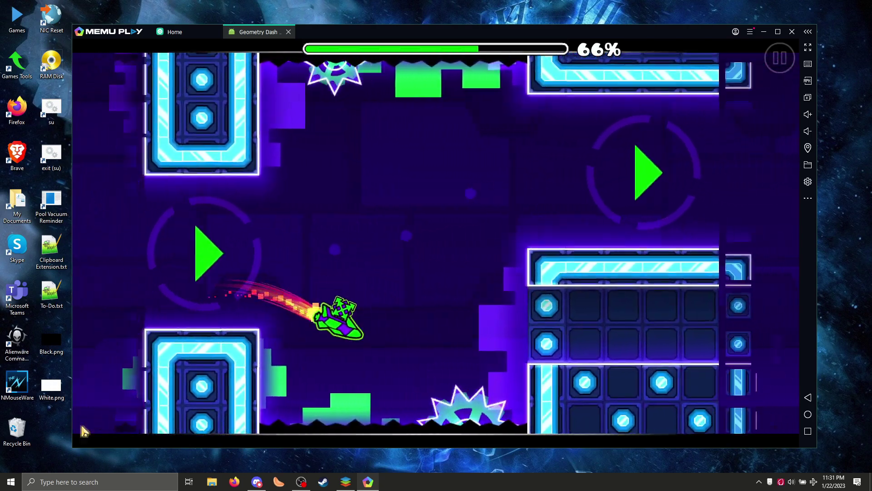
- Fly the ship through the cyan-edged block corridor and hop the grey pillars below the hanging spikes
key(space)
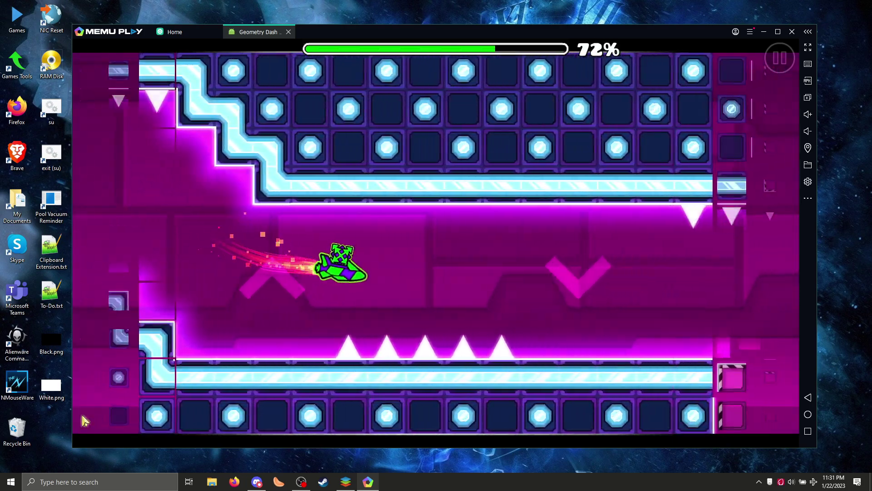
key(space)
key(space)
key(space)
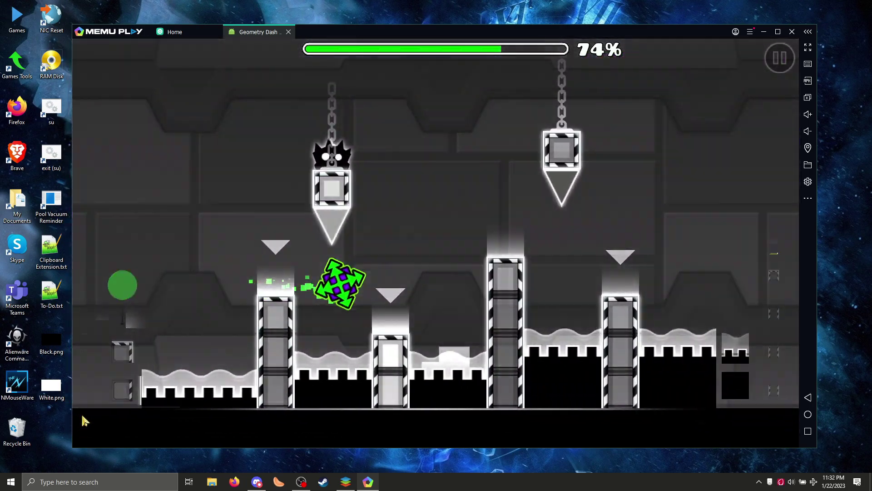
key(space)
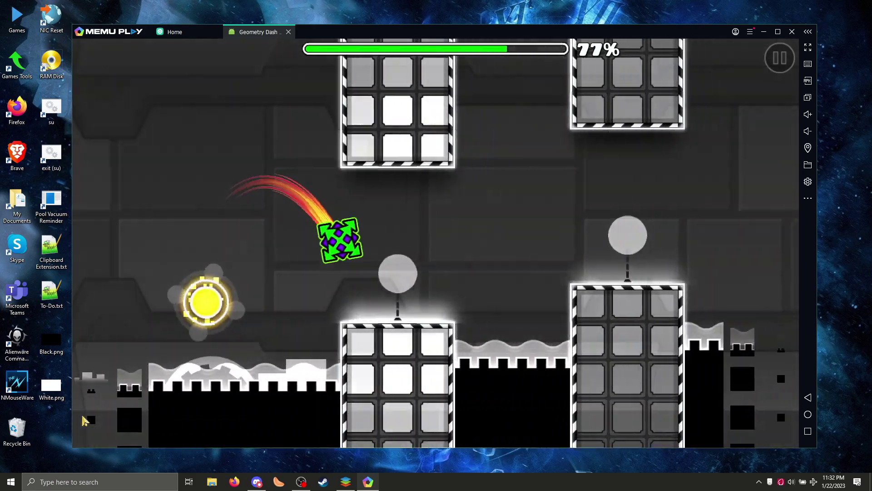
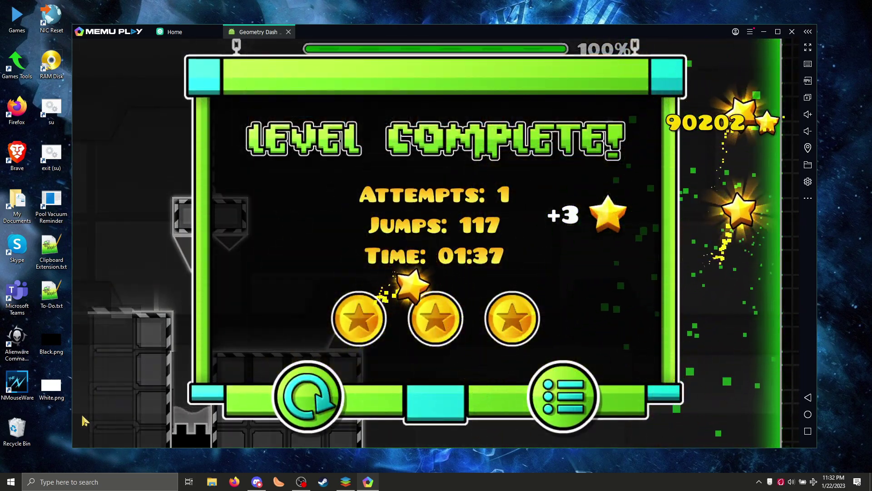
- Leave the completed level and start the Press Start level in normal mode
click(558, 397)
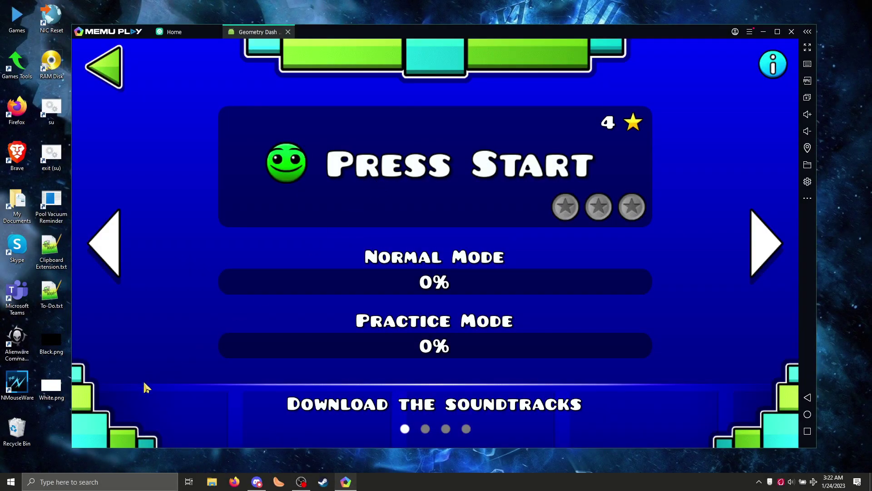
key(space)
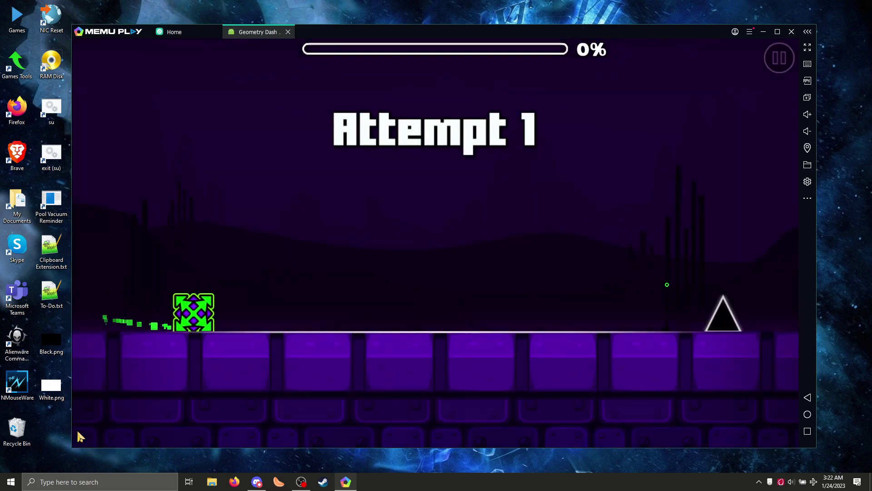
- Jump the opening spikes on the purple ground and hop across the two short pillars over the blue water
key(space)
key(space)
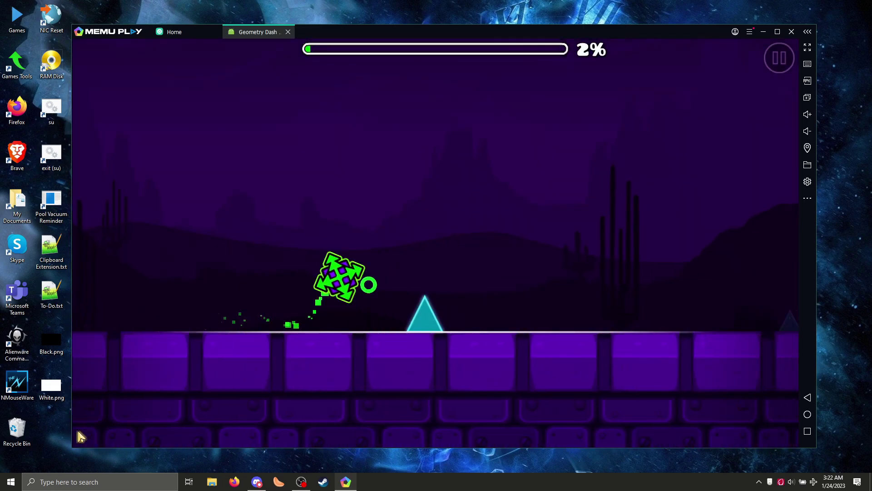
key(space)
key(space)
key(space)
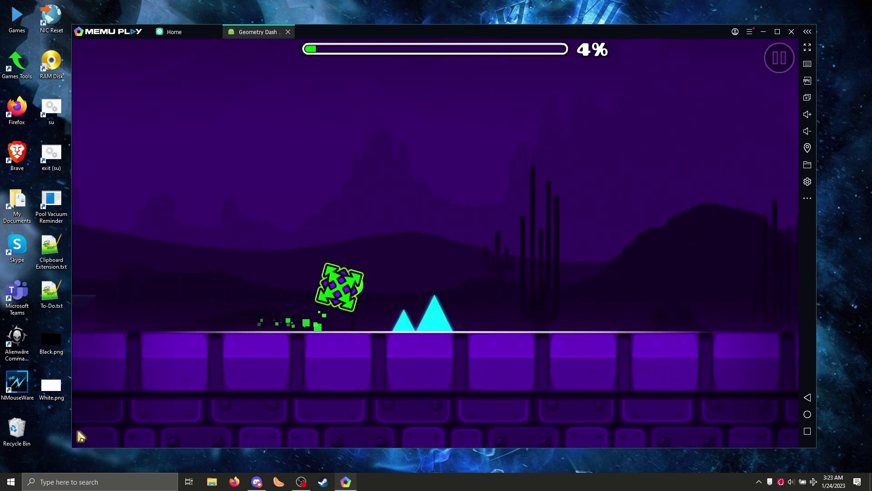
key(space)
key(space)
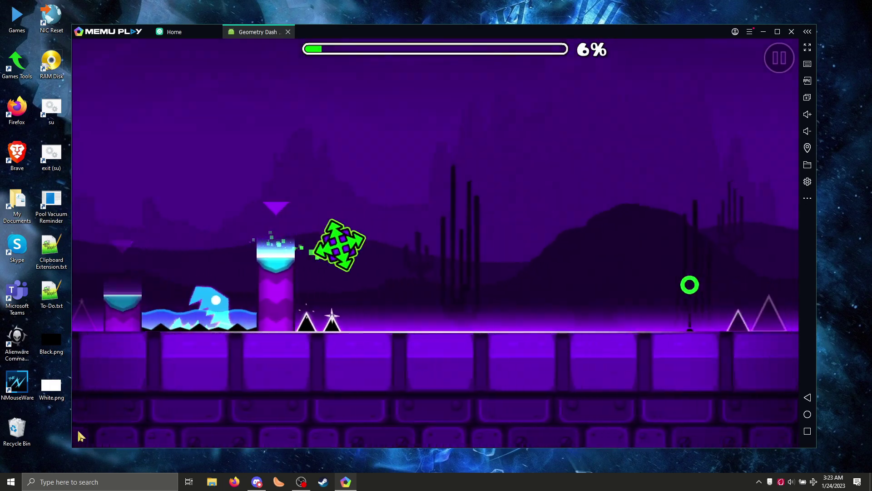
- Clear the spike pairs in the pink desert and hop the short pillars over the pink liquid
key(space)
key(space)
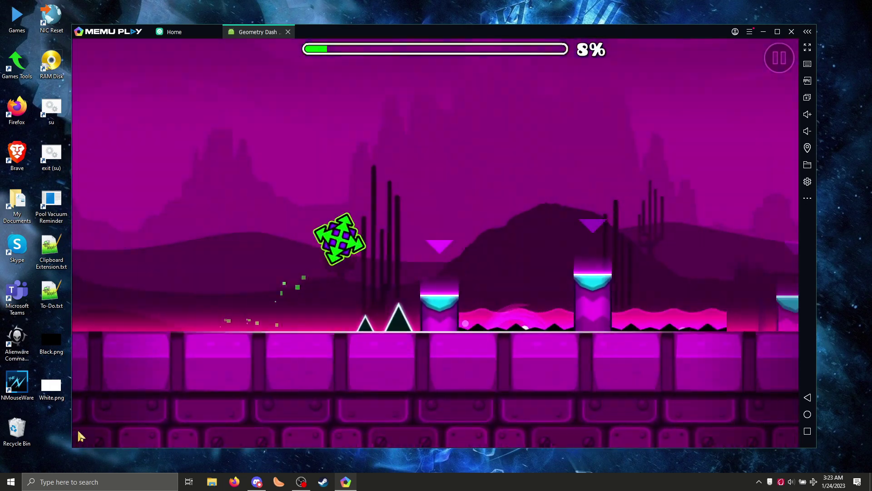
key(space)
key(space)
key(space)
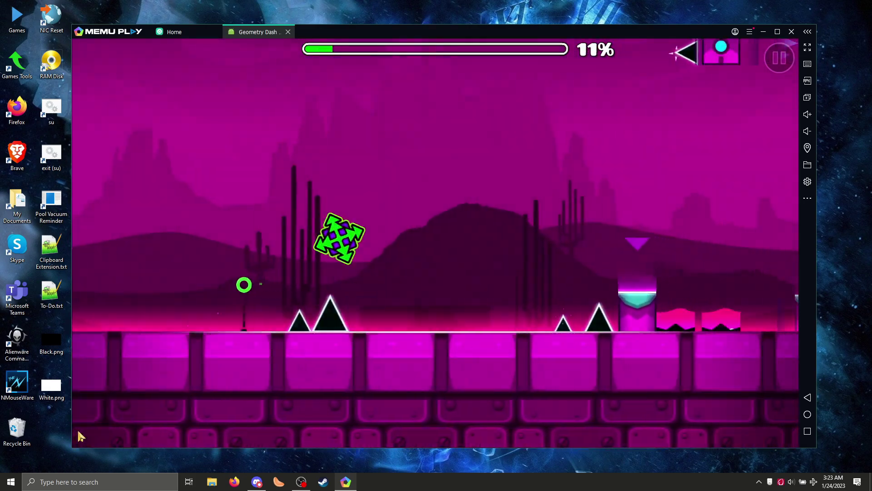
- Cross the next pillars, pass below the spiked hanging block and leap the green spike pairs in the red desert
key(space)
key(space)
key(space)
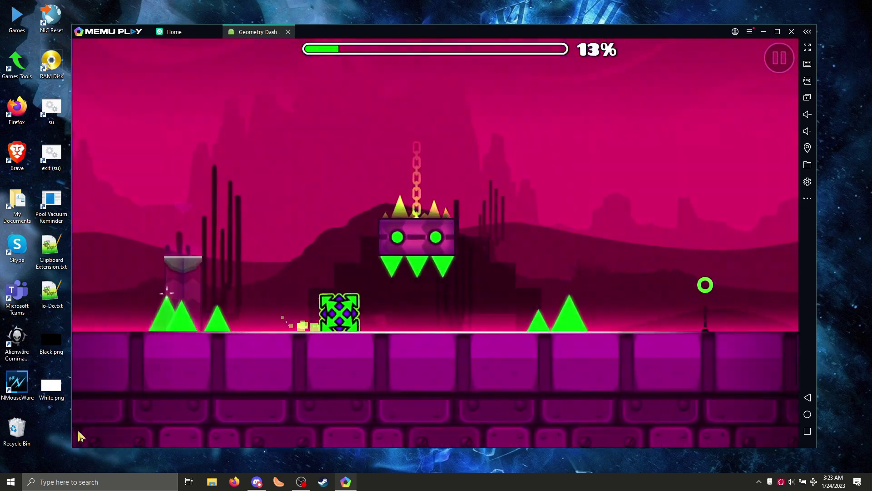
key(space)
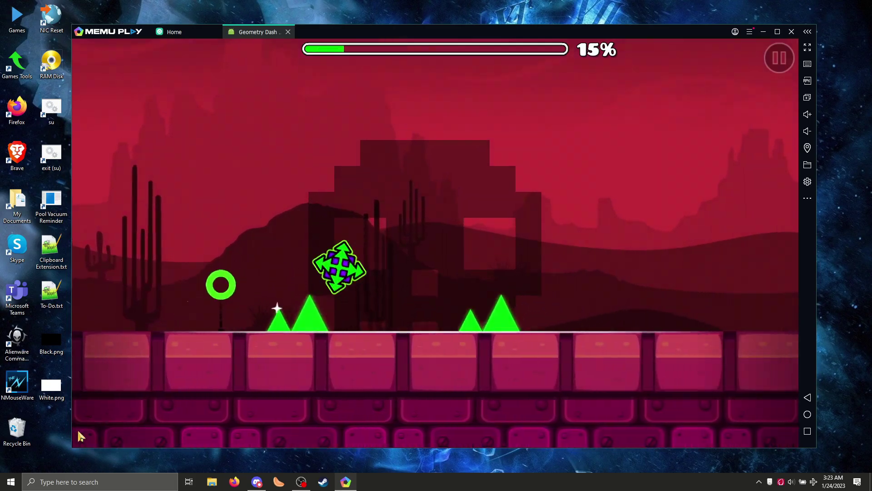
key(space)
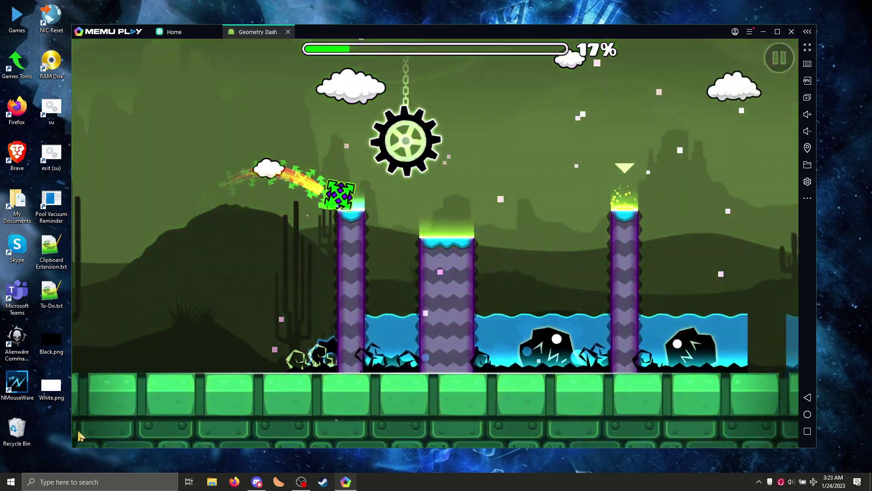
- Hop the zigzag-patterned pillars beneath the hanging gears and bounce off the yellow ring into the ball portal
key(space)
key(space)
key(space)
key(space)
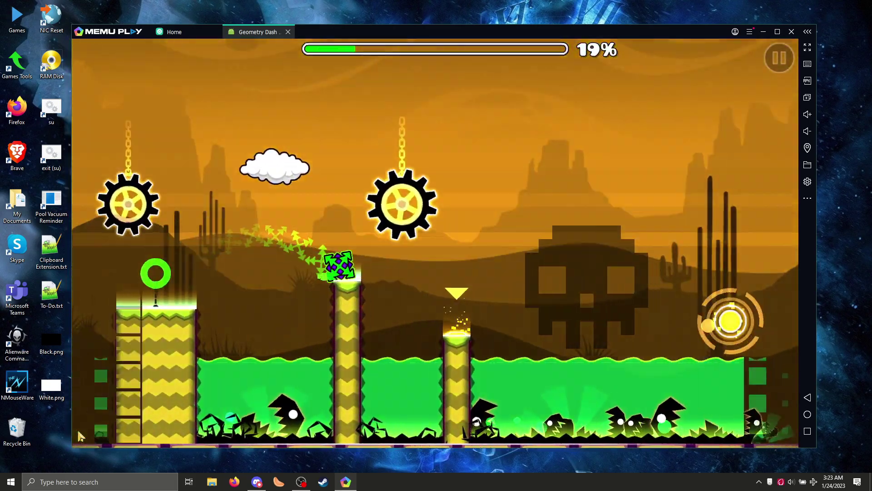
key(space)
key(space)
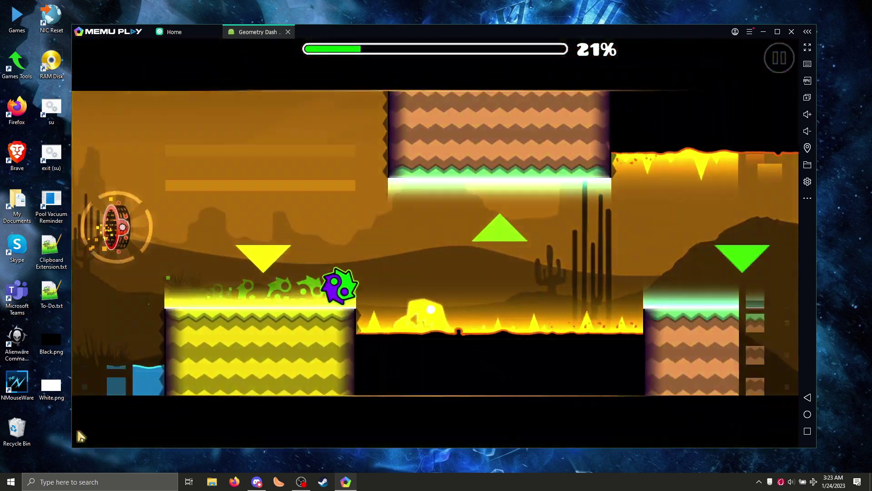
- Switch the ball's gravity between the zigzag platforms and bounce off the yellow and pink rings over the lava
key(space)
key(space)
key(space)
key(space)
key(space)
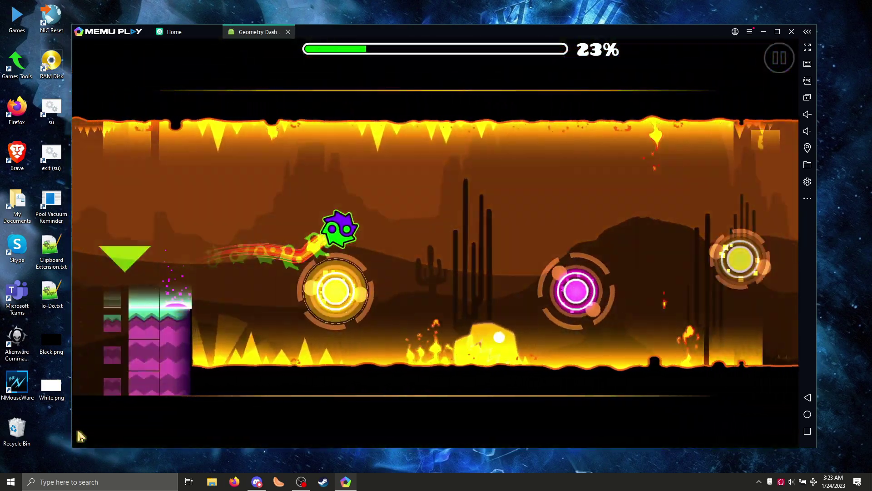
key(space)
key(space)
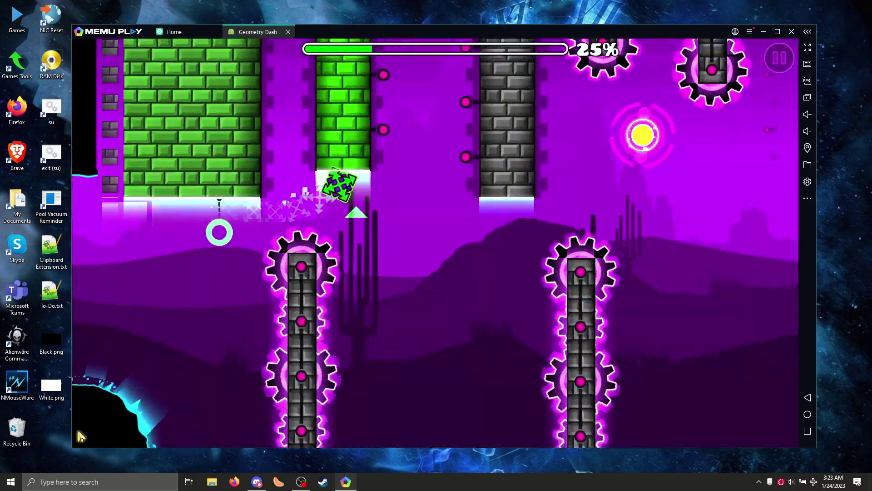
- Jump upside down along the hanging brick pillars past the gear columns and cross the yellow brick block after the gravity portal
key(space)
key(space)
key(space)
key(space)
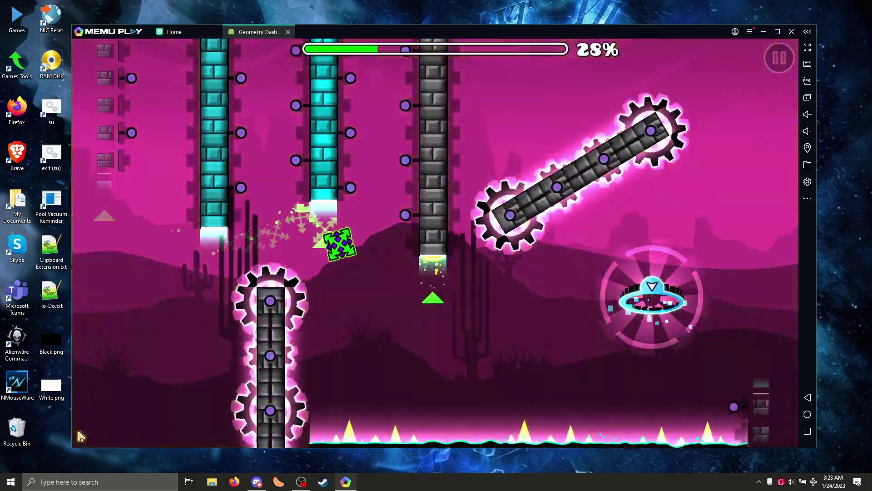
key(space)
key(space)
key(space)
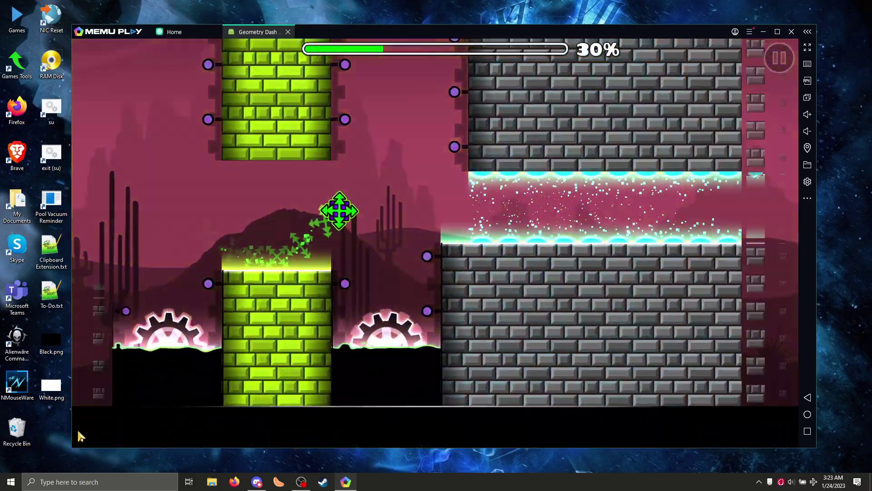
- Fly the ship around the stepped brick pyramids and through the cube portal to the grey brick pillars
key(space)
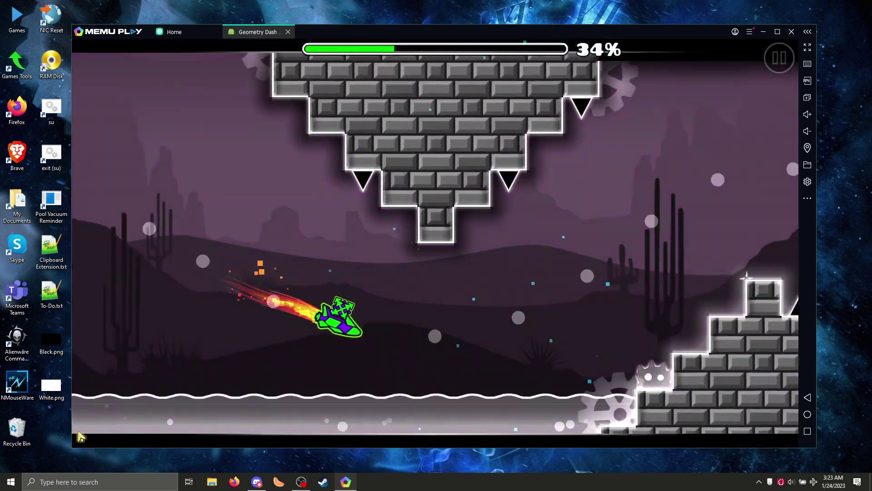
key(space)
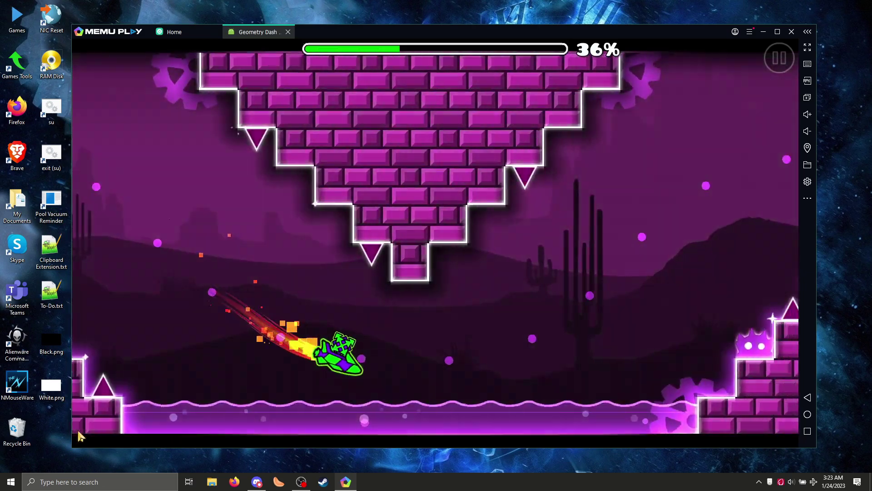
key(space)
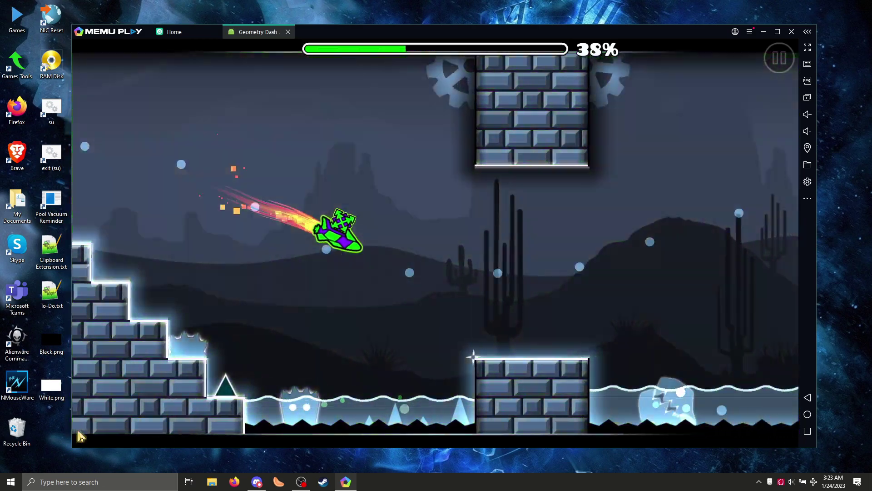
key(space)
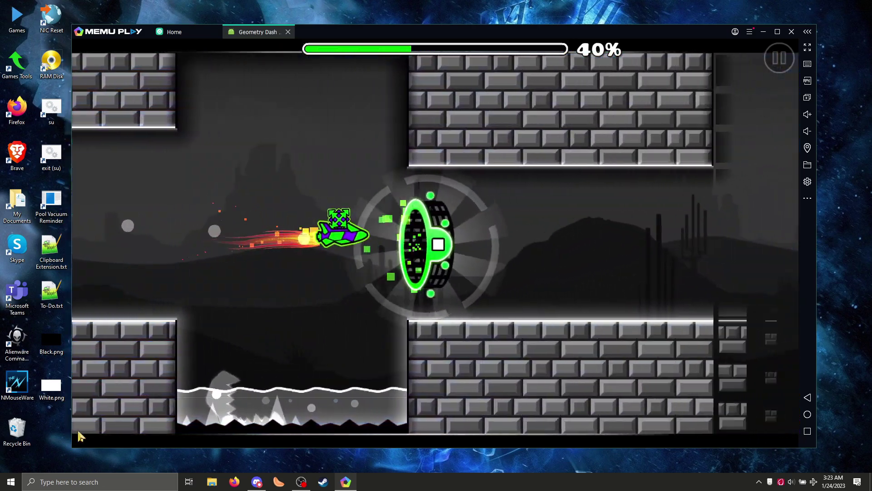
key(space)
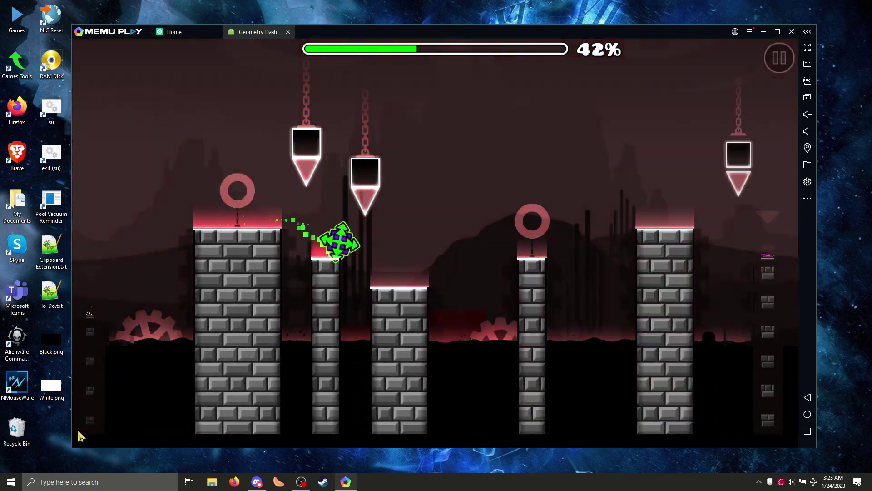
- Hop the grey brick pillars beneath the hanging spiked blocks and climb the rising red brick pillars
key(space)
key(space)
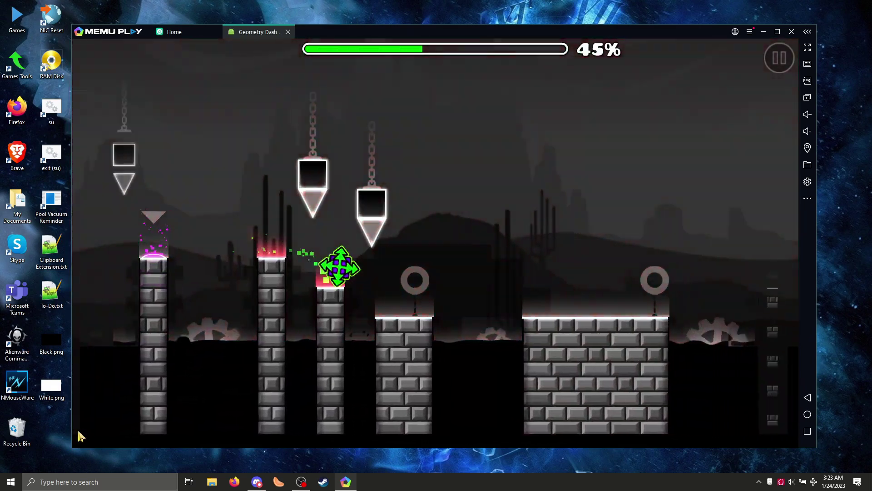
key(space)
key(space)
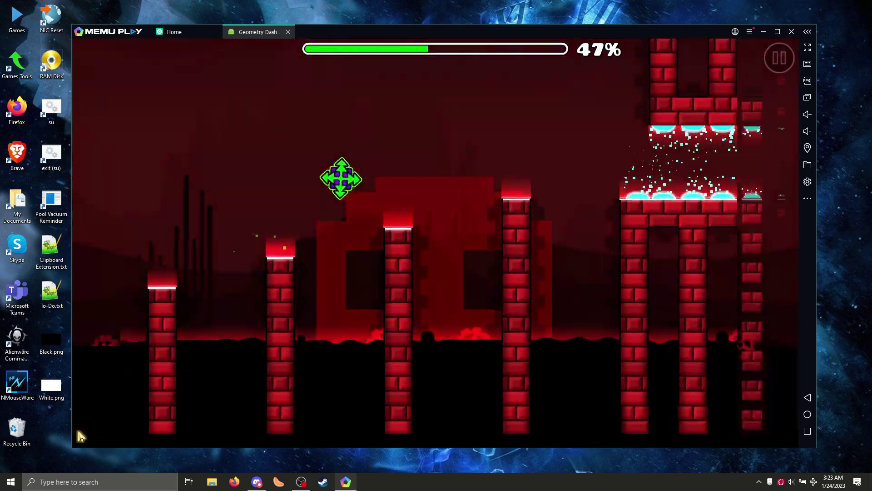
key(space)
key(space)
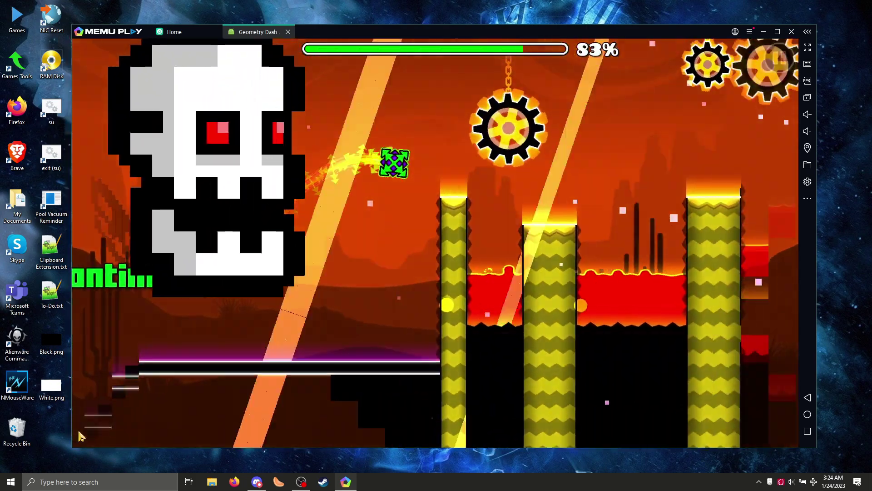
- Jump across the zigzag-patterned pillars over the lava, passing beneath the hanging gears ahead of the pursuing skull
click(78, 432)
click(78, 431)
click(78, 432)
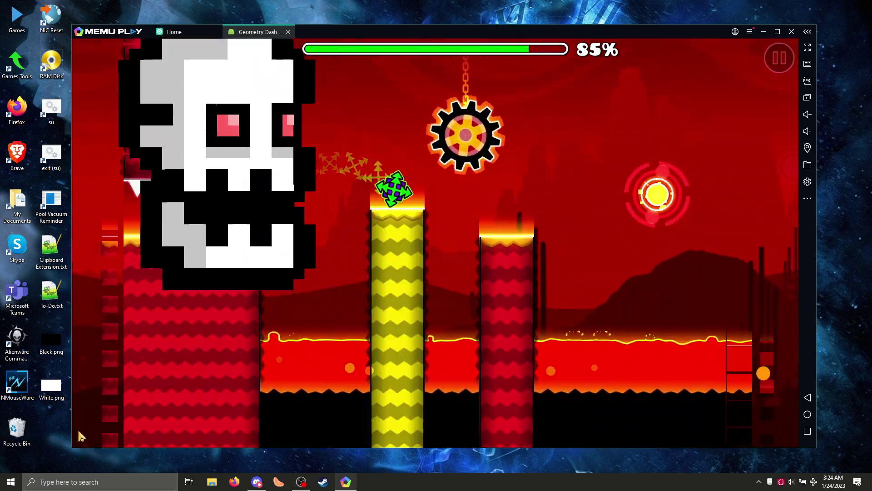
click(78, 432)
click(79, 432)
click(79, 432)
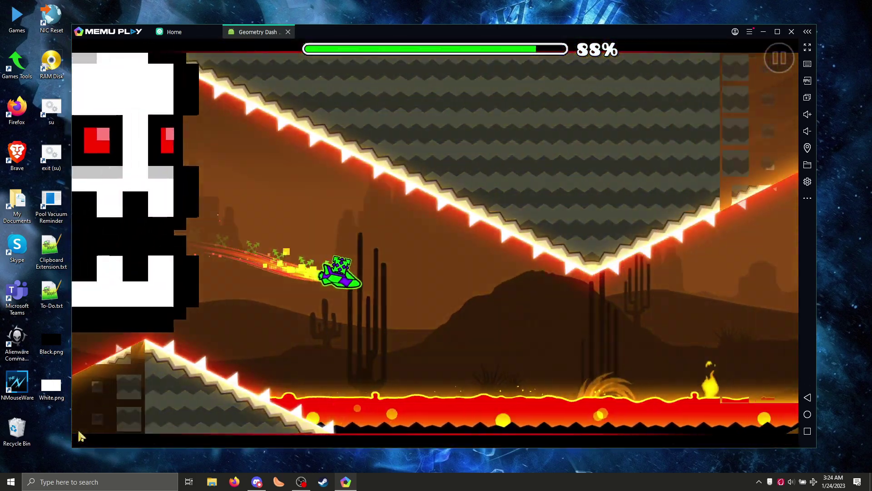
- Fly the ship between the spiked slopes and around the green skull's beams to the end of the level
click(78, 431)
key(space)
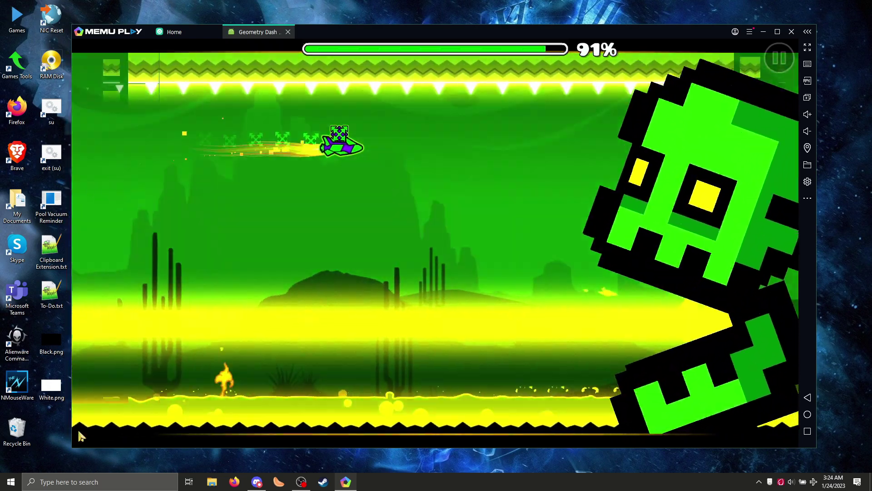
key(space)
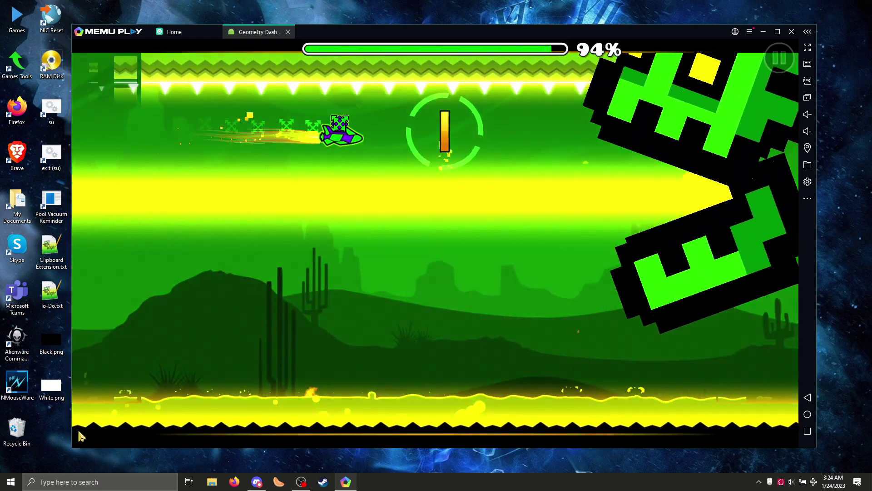
key(space)
key(space)
key(space)
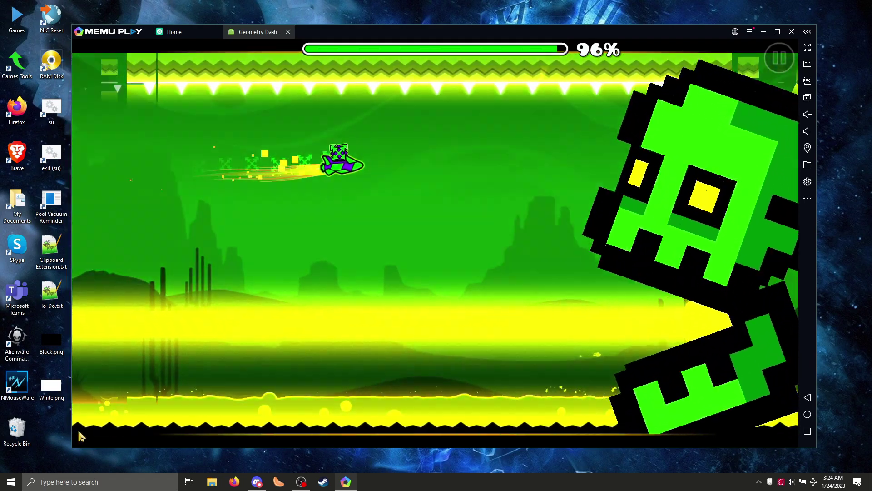
key(space)
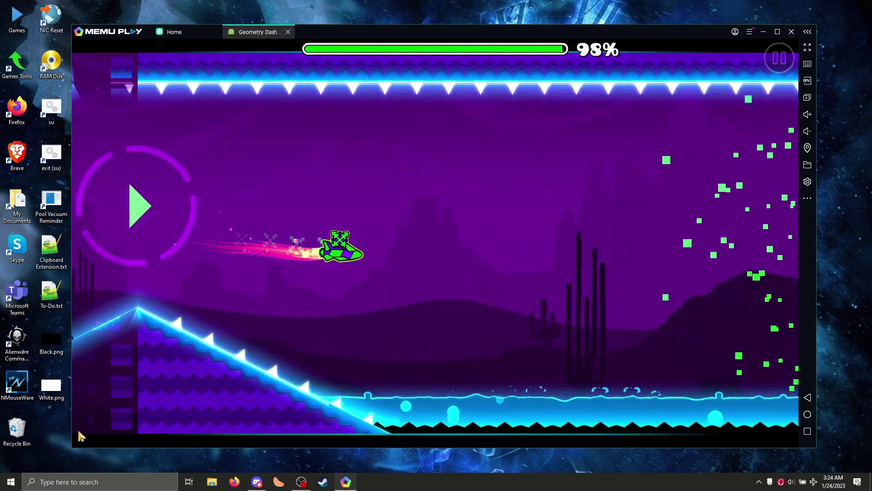
key(space)
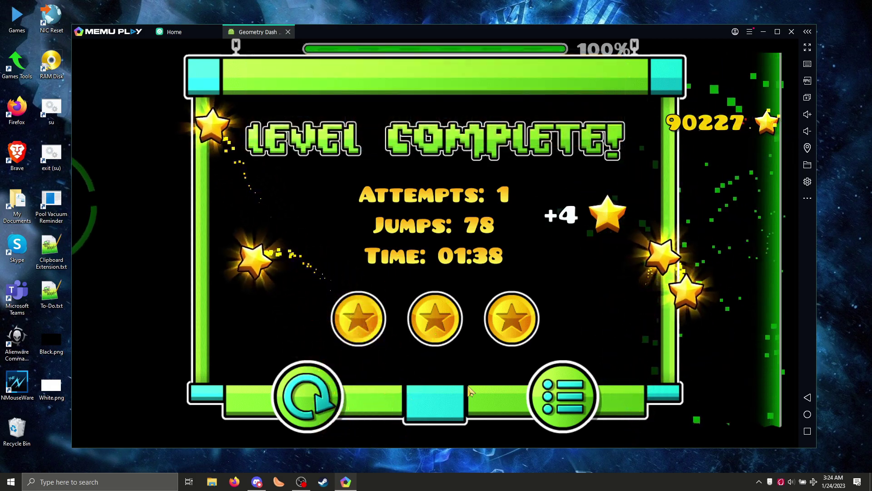
- Leave the completed level for the level selection and start the next level, Nock Em
click(567, 374)
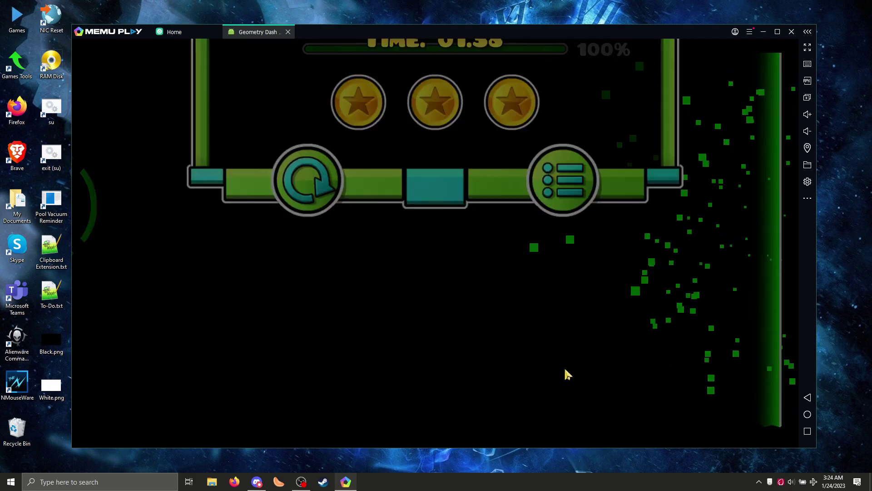
click(768, 244)
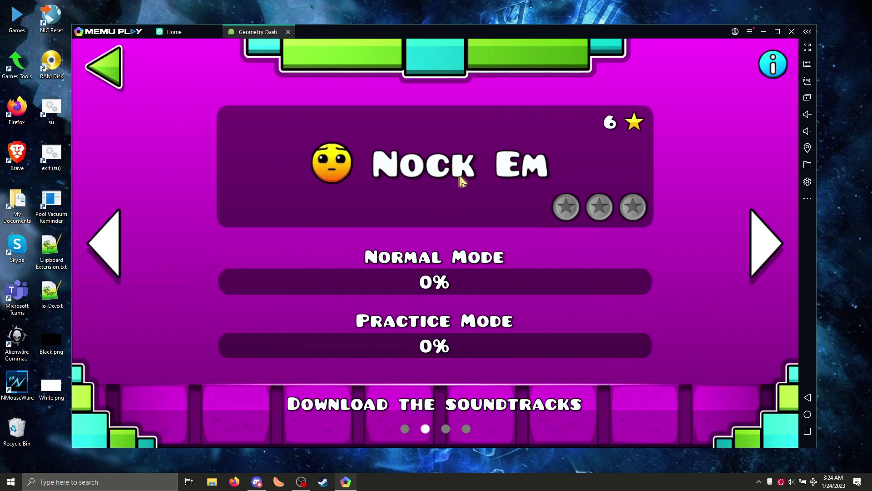
key(space)
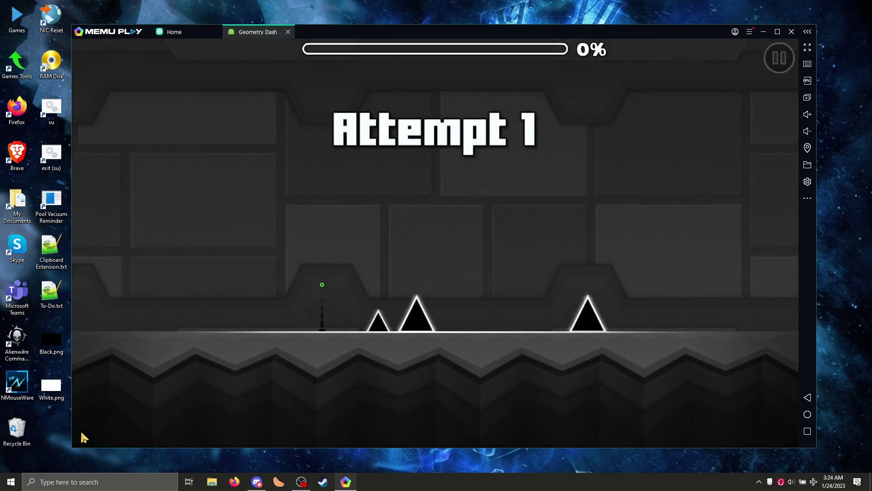
- Jump the opening spikes, bouncing off the yellow ring, and hop the purple pillars beneath the hanging spiked blocks
key(space)
key(space)
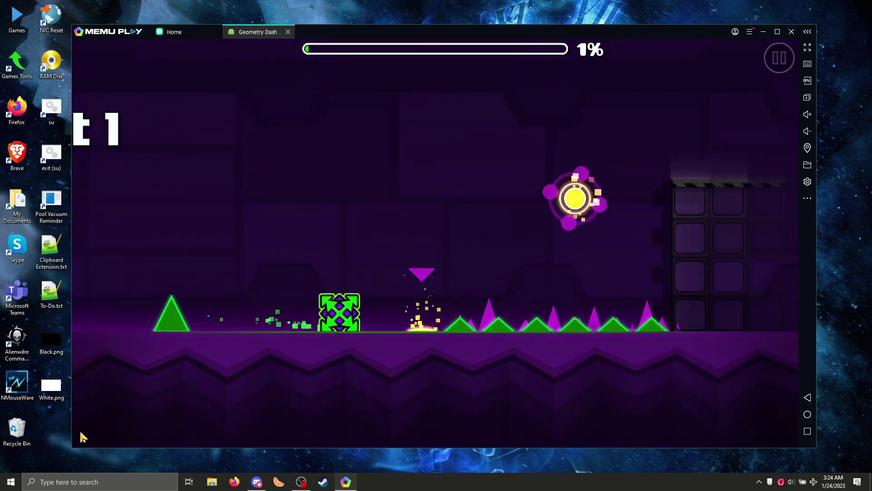
key(space)
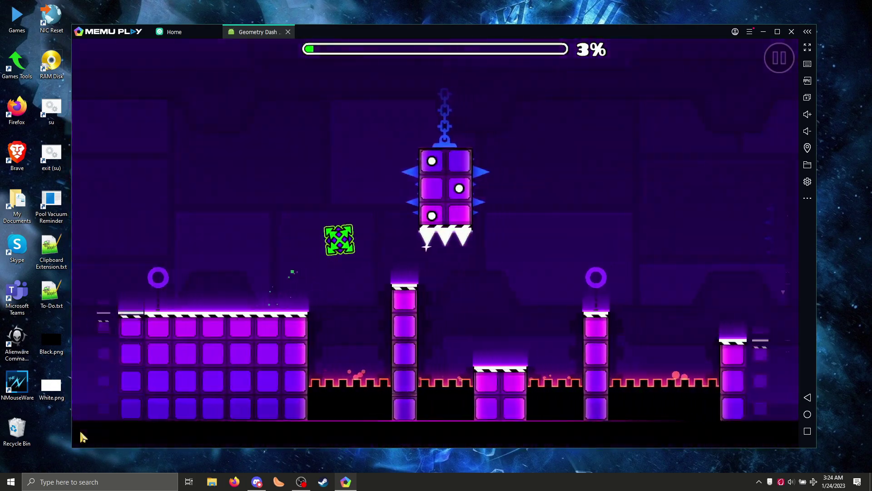
key(space)
key(space)
key(space)
key(space)
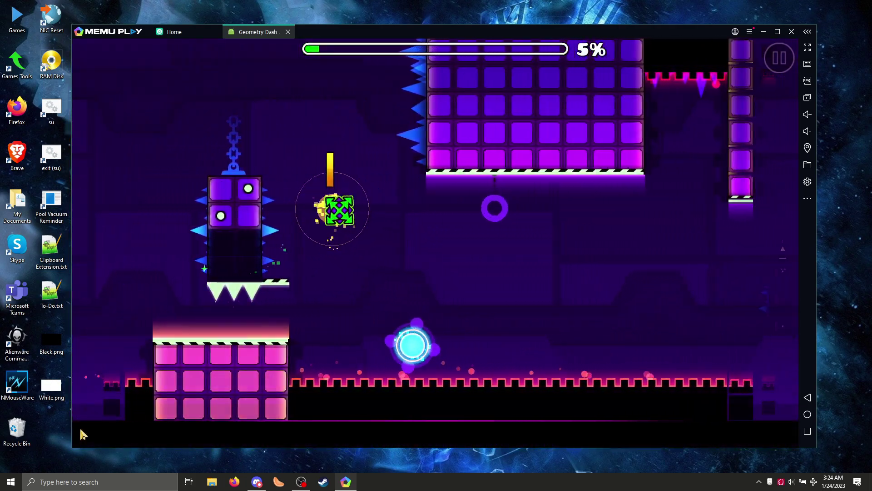
- Flip gravity at the blue ring and cross the ceiling pillars upside down, bouncing off the yellow rings to the next blue ring
key(space)
key(space)
key(space)
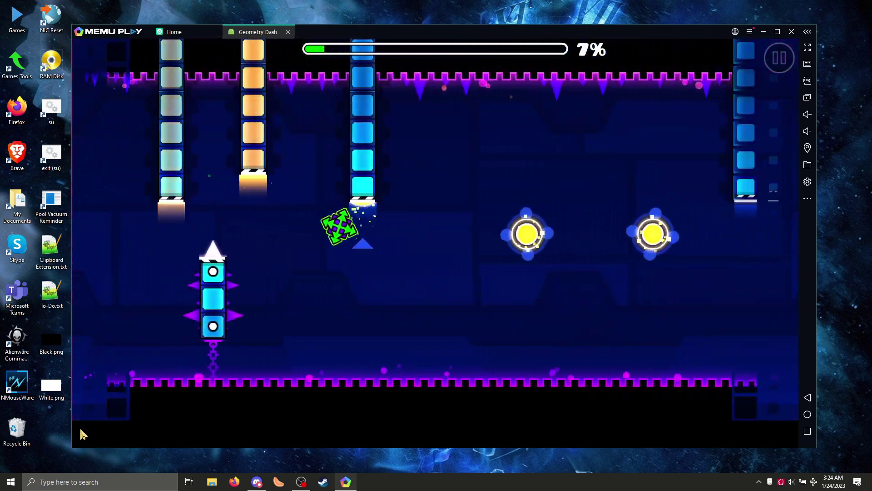
key(space)
key(space)
key(space)
key(space)
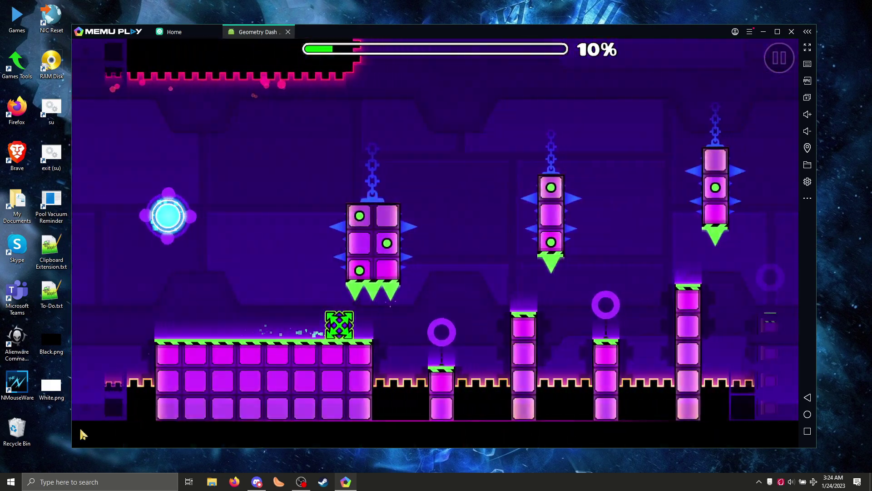
- Hop the purple pillars beneath the hanging spiked blocks and jump the spikes in the green-outlined black corridor
click(81, 430)
click(81, 430)
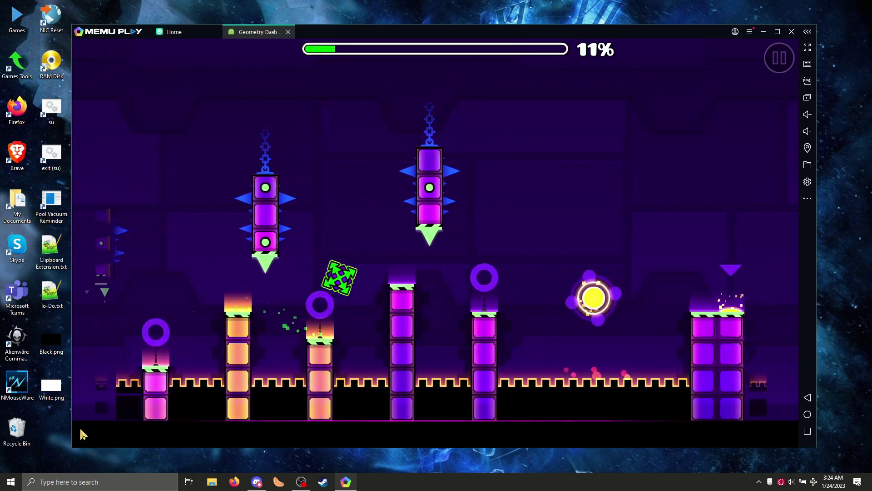
click(81, 430)
click(80, 430)
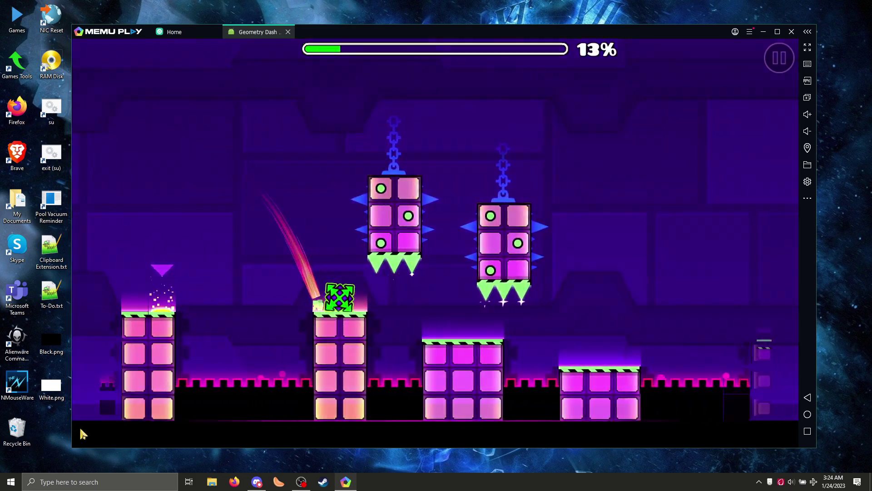
key(space)
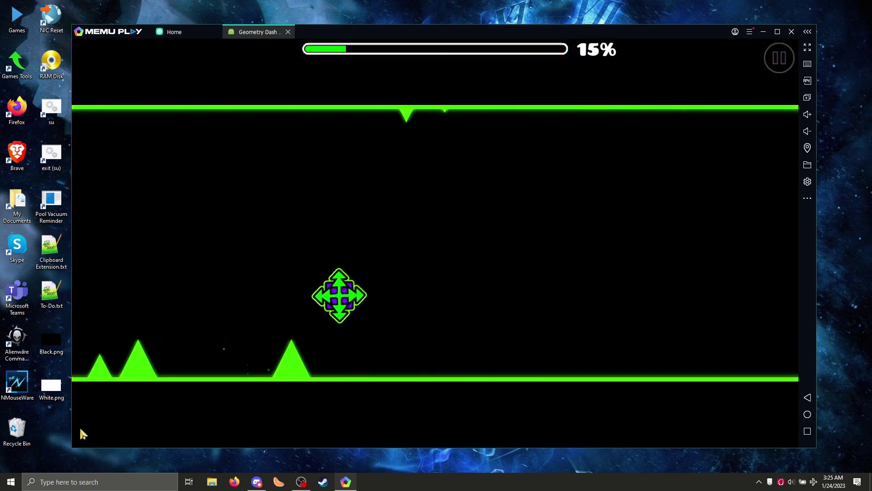
key(space)
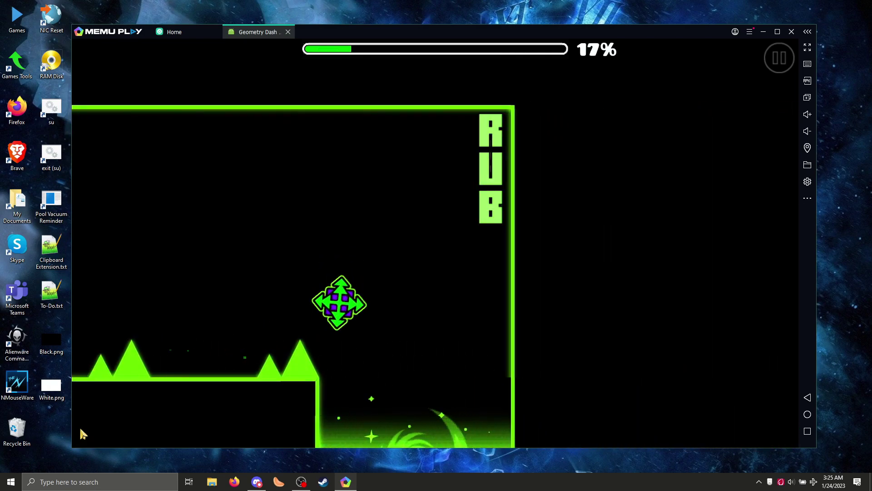